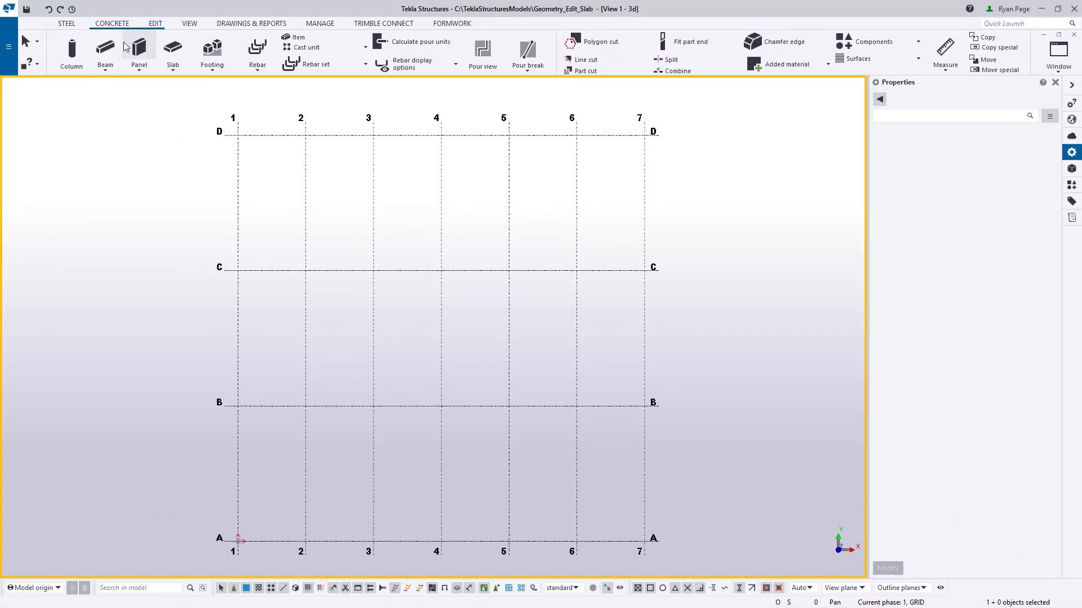
Step: Draw a 10'-0" square concrete slab outline starting at grid 2/B
{"action": "left_click", "coordinate": [174, 50]}
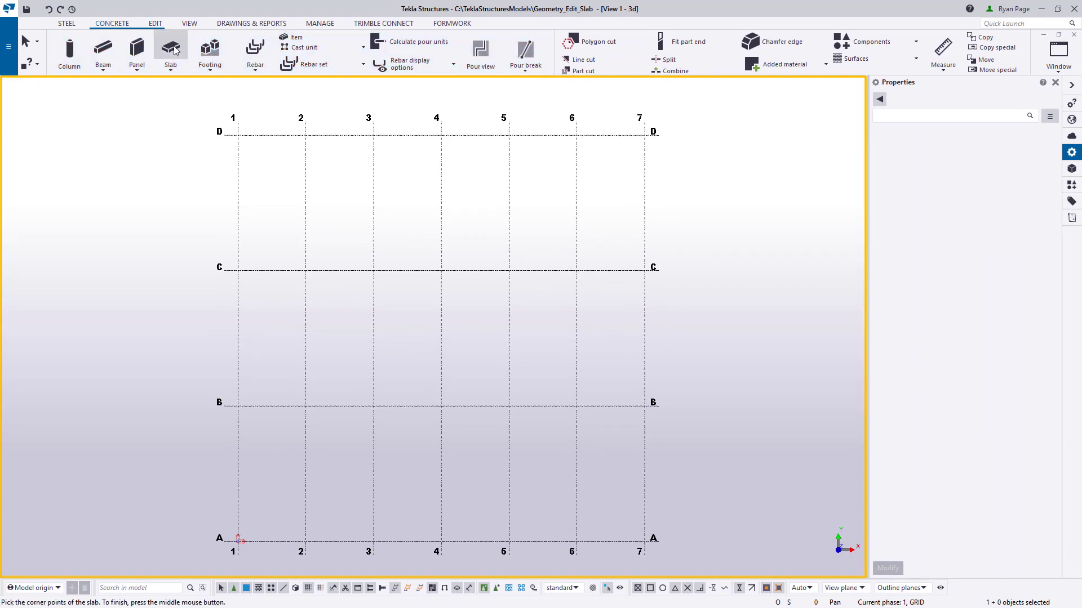
{"action": "scroll", "coordinate": [293, 436], "scroll_direction": "up", "scroll_amount": 3}
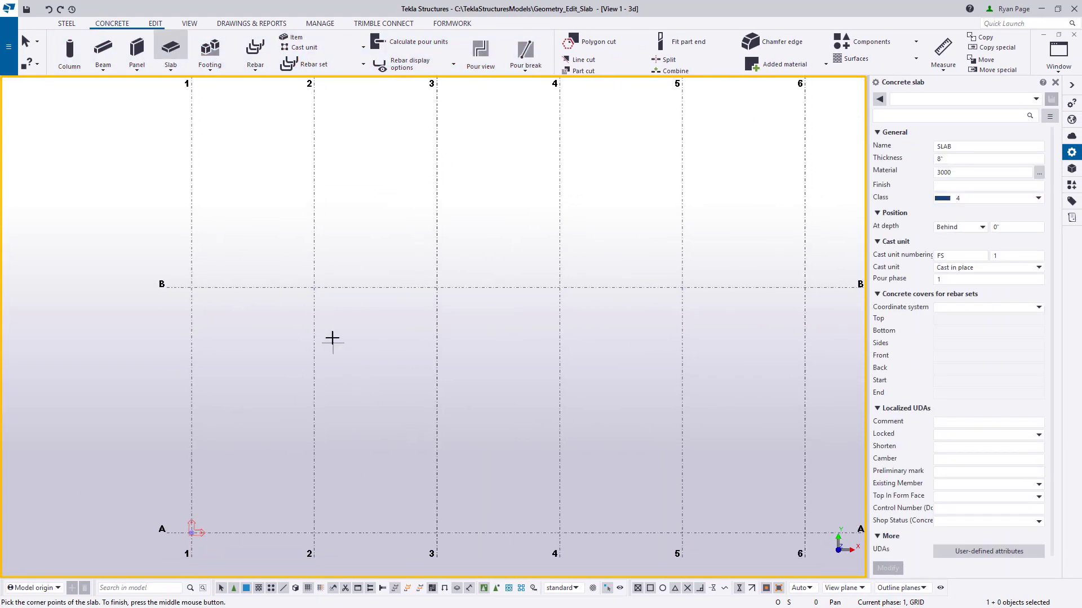
{"action": "scroll", "coordinate": [332, 338], "scroll_direction": "up", "scroll_amount": 3}
{"action": "scroll", "coordinate": [302, 253], "scroll_direction": "up", "scroll_amount": 2}
{"action": "left_click", "coordinate": [302, 253]}
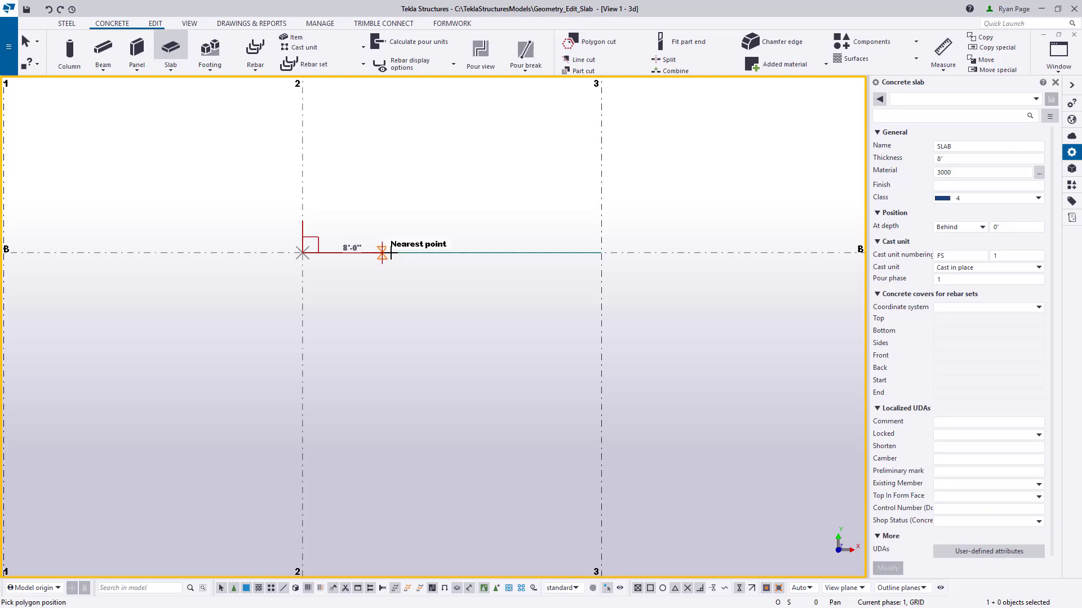
{"action": "type", "text": "10"}
{"action": "key", "text": "Return"}
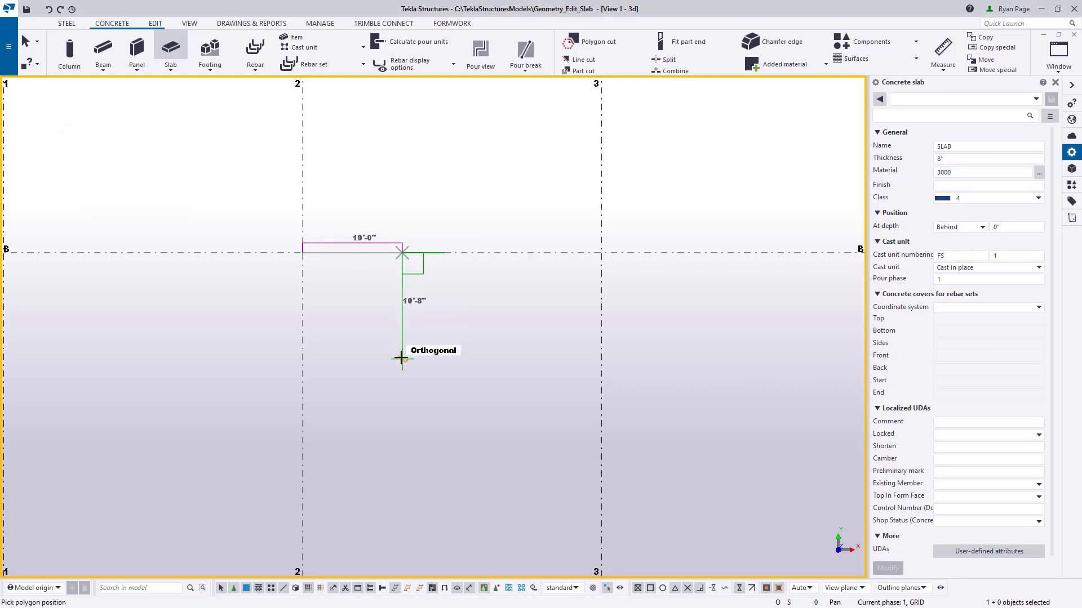
{"action": "type", "text": "10"}
{"action": "key", "text": "Return"}
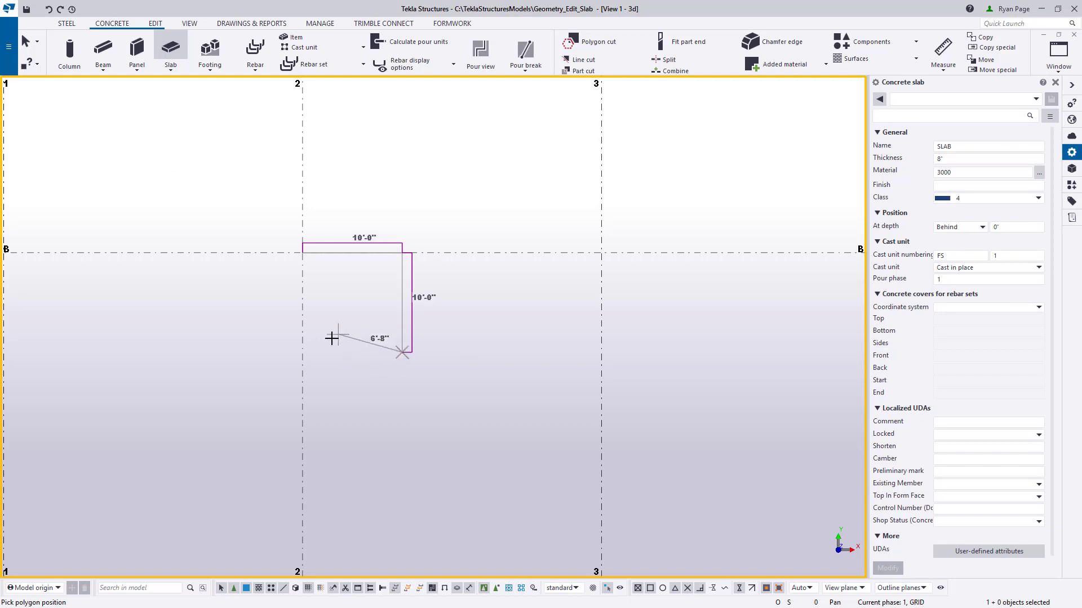
{"action": "left_click", "coordinate": [299, 352]}
{"action": "middle_click", "coordinate": [331, 270]}
{"action": "right_click", "coordinate": [344, 286]}
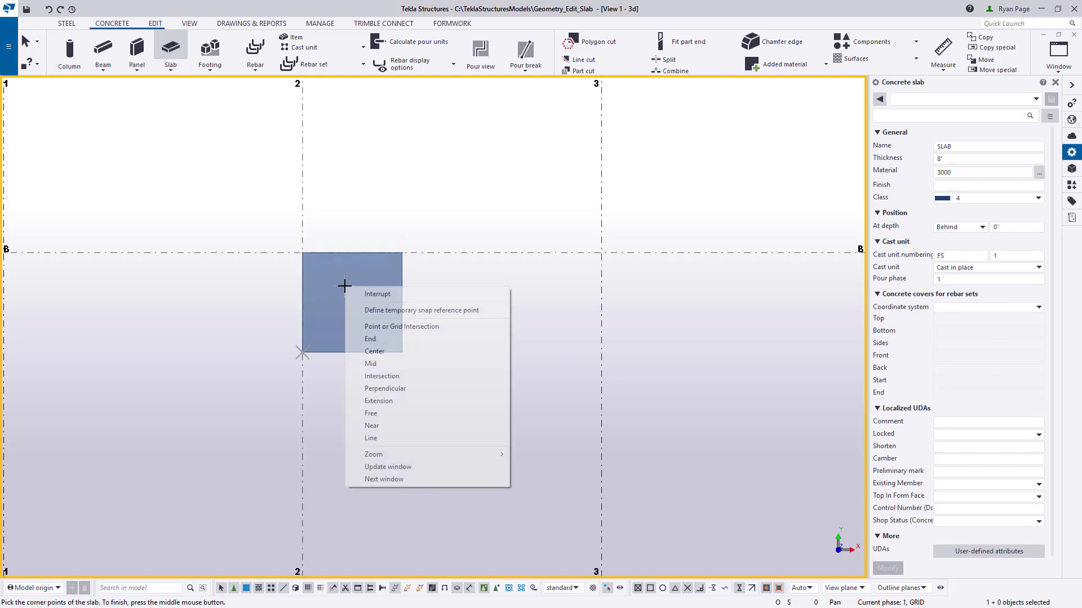
{"action": "left_click", "coordinate": [377, 293]}
Step: Name the slab SLOPED SLAB DRAIN with 12-inch thickness, then return to plan view
{"action": "scroll", "coordinate": [424, 339], "scroll_direction": "up", "scroll_amount": 3}
{"action": "left_click", "coordinate": [374, 364]}
{"action": "middle_click_drag", "start_coordinate": [374, 364], "coordinate": [357, 338], "text": "ctrl"}
{"action": "scroll", "coordinate": [372, 349], "scroll_direction": "up", "scroll_amount": 2}
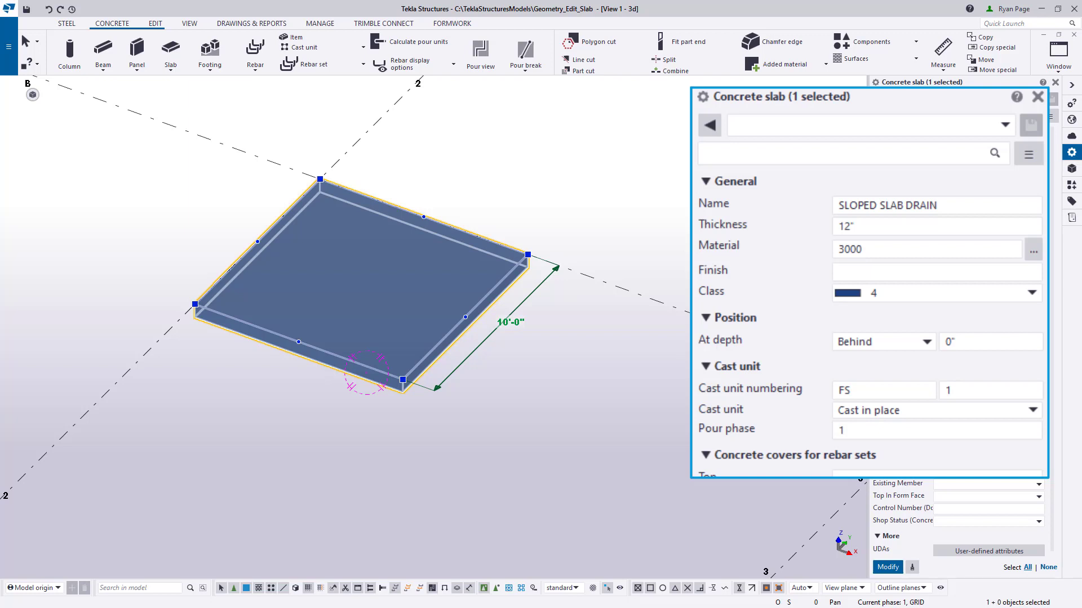
{"action": "left_click", "coordinate": [887, 567]}
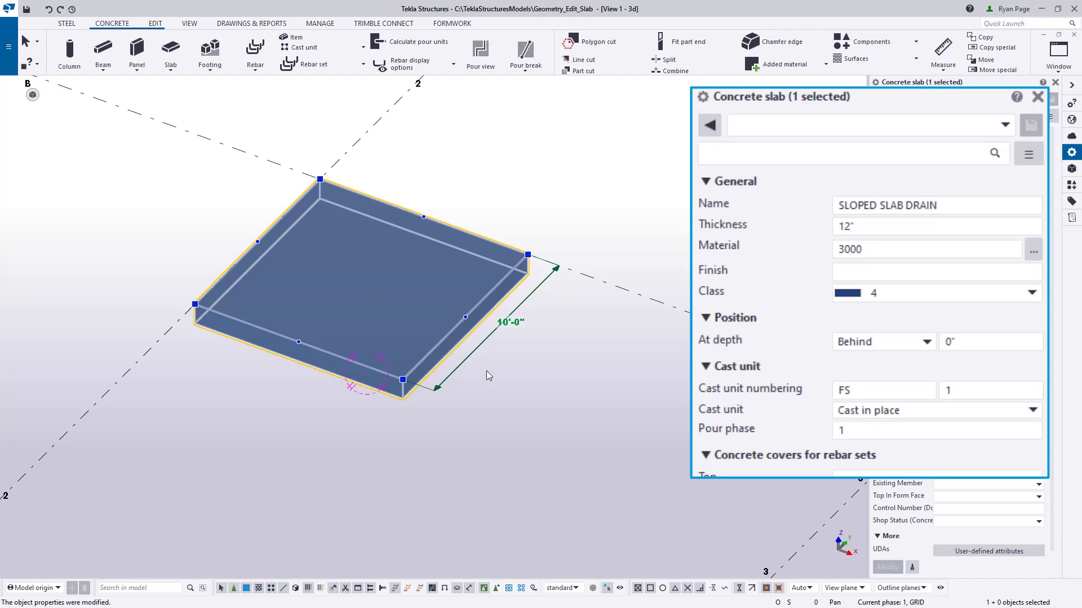
{"action": "left_click", "coordinate": [560, 356]}
{"action": "middle_click_drag", "start_coordinate": [502, 421], "coordinate": [540, 402]}
{"action": "key", "text": "ctrl+p"}
Step: Limit the work area to the slab using two corner points
{"action": "left_click", "coordinate": [189, 23]}
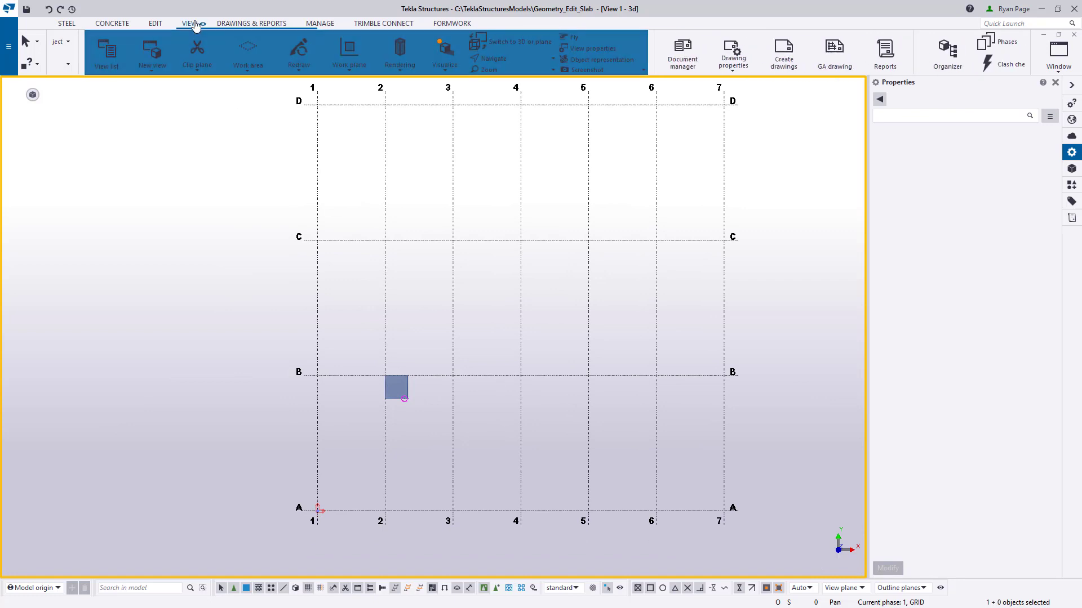
{"action": "left_click", "coordinate": [221, 66]}
{"action": "left_click", "coordinate": [199, 228]}
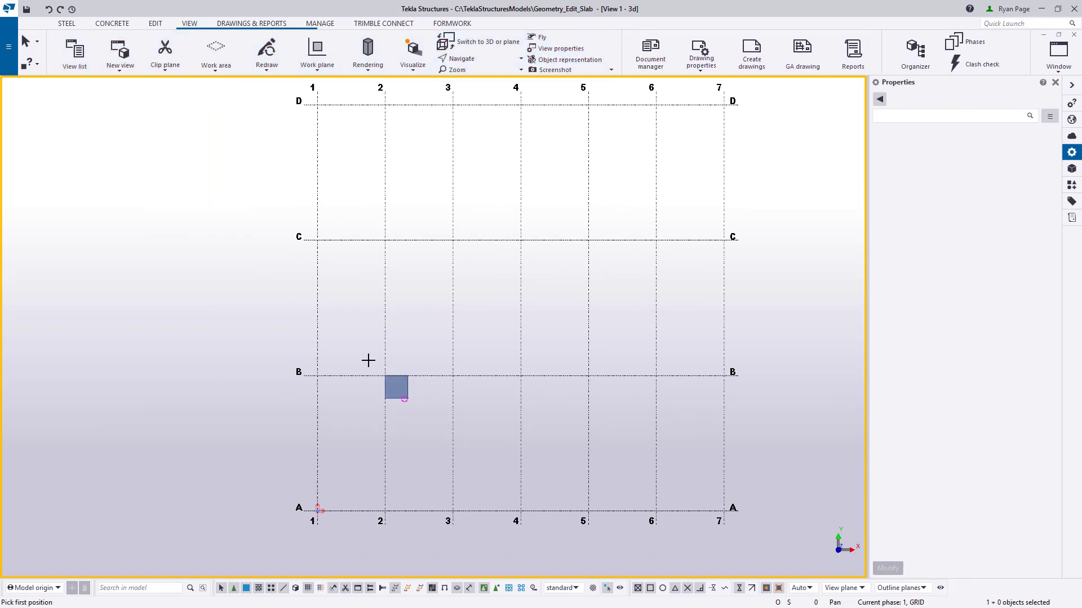
{"action": "left_click", "coordinate": [369, 359]}
{"action": "left_click", "coordinate": [472, 416]}
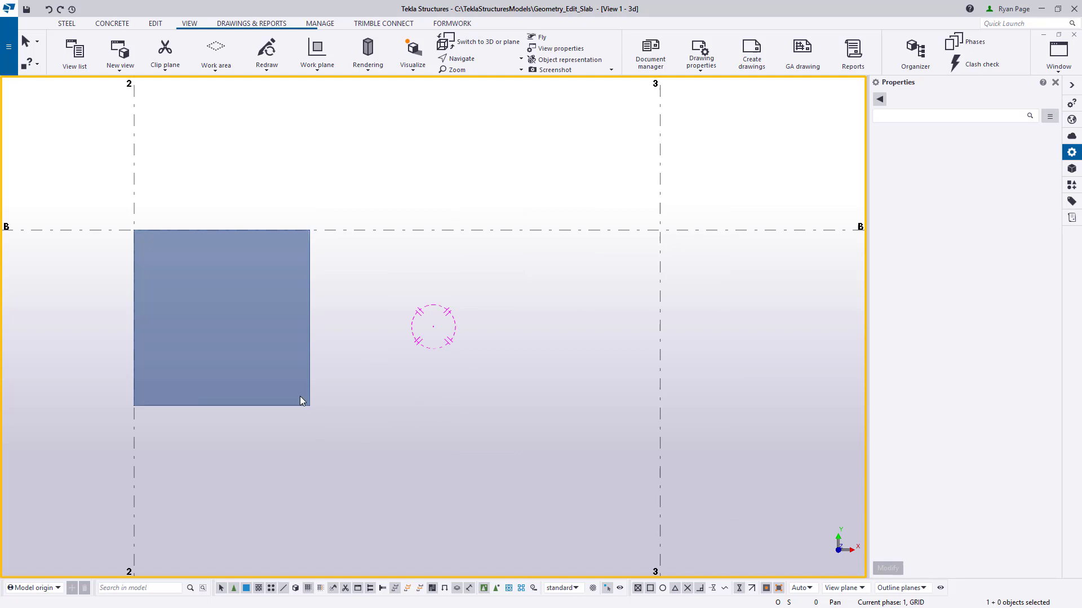
Step: Convert the slab part into an item, accepting the loss of part properties
{"action": "left_click", "coordinate": [239, 404]}
{"action": "right_click", "coordinate": [353, 336]}
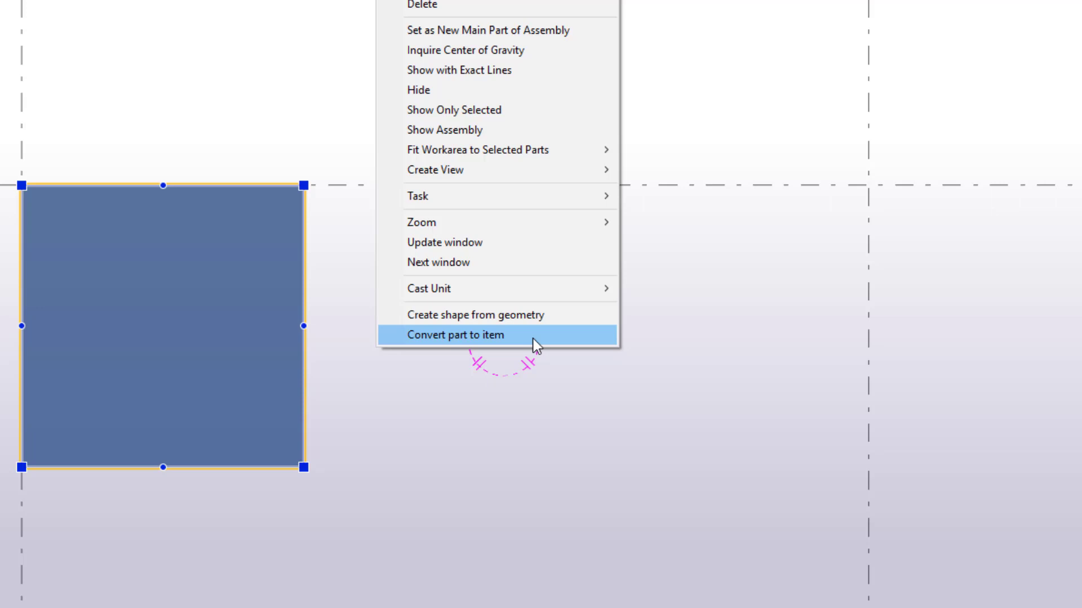
{"action": "left_click", "coordinate": [530, 337]}
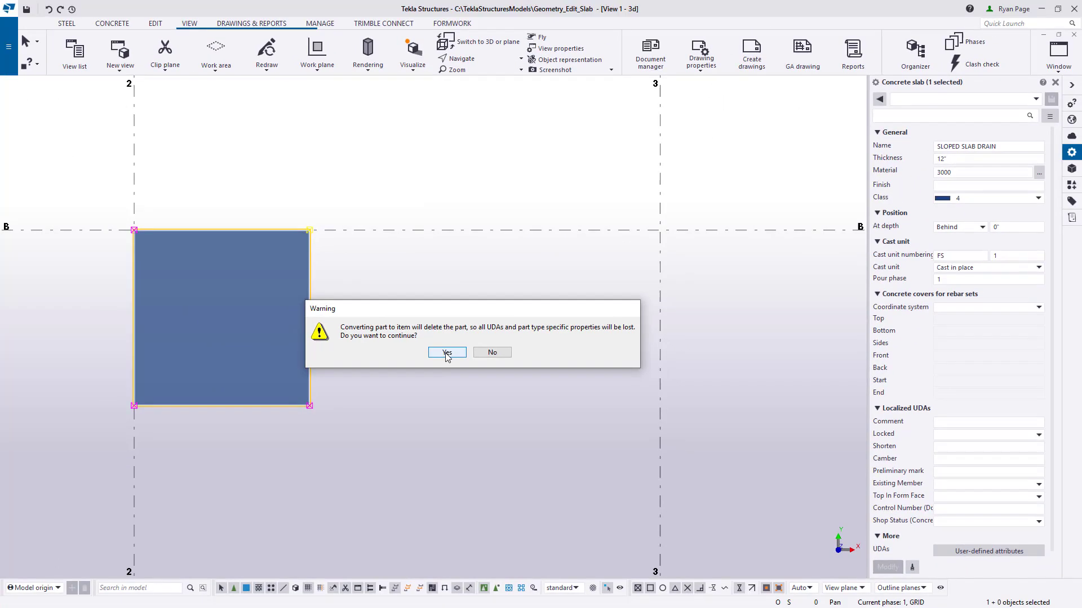
{"action": "left_click", "coordinate": [473, 338]}
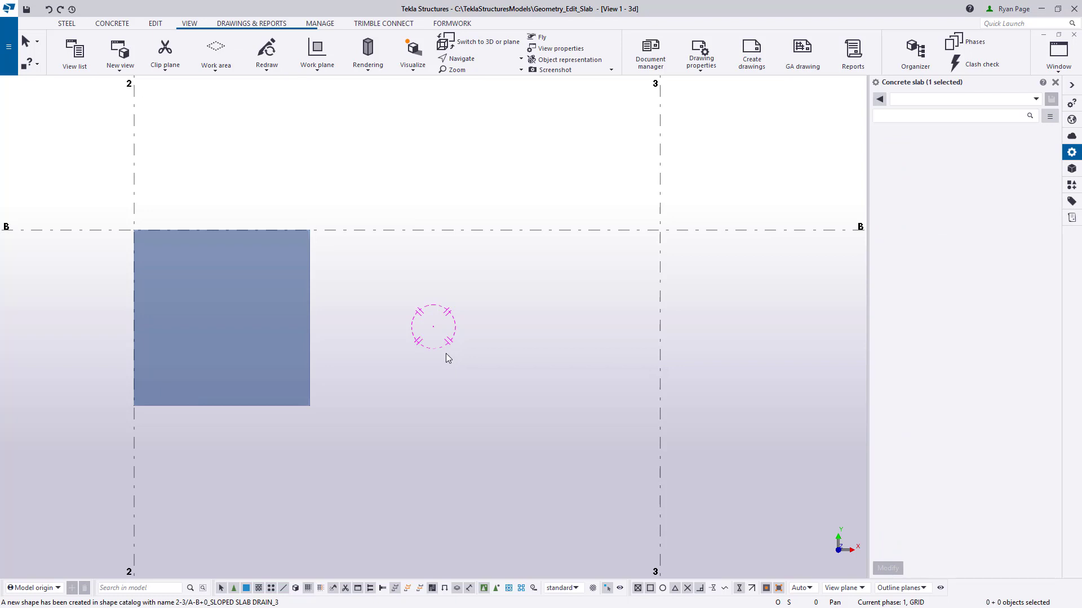
Step: Set the slab item's class to 7, then reselect it for geometry editing
{"action": "left_click", "coordinate": [309, 308]}
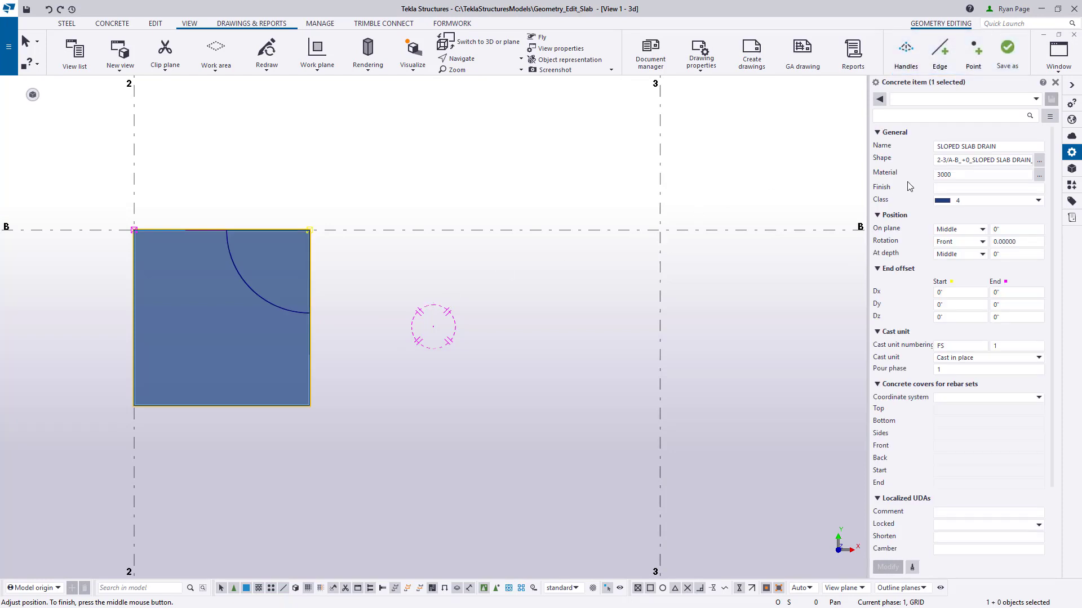
{"action": "left_click", "coordinate": [997, 201]}
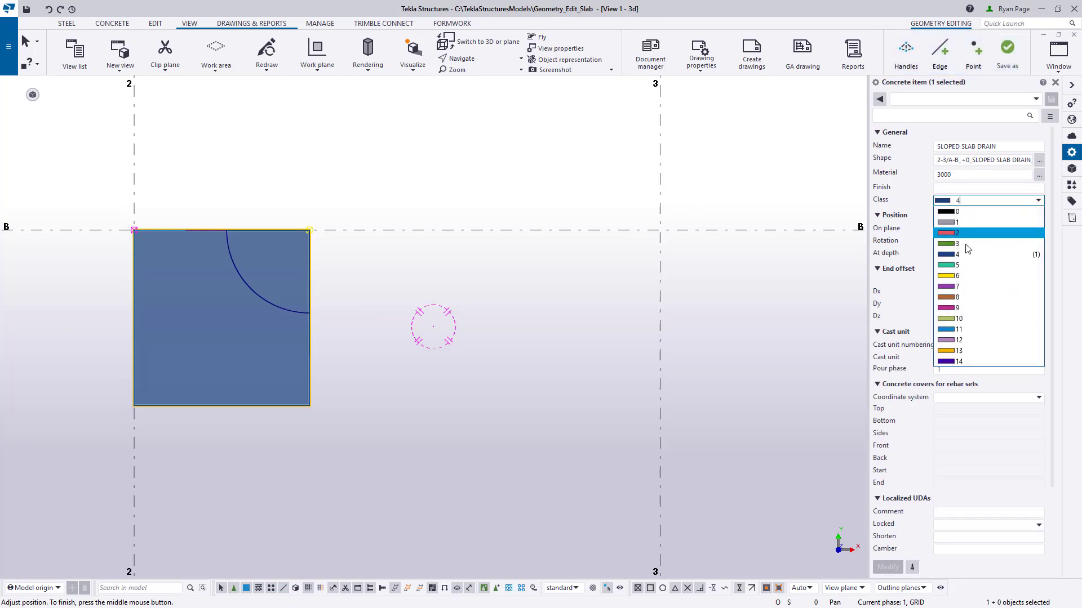
{"action": "left_click", "coordinate": [958, 287]}
{"action": "left_click", "coordinate": [888, 567]}
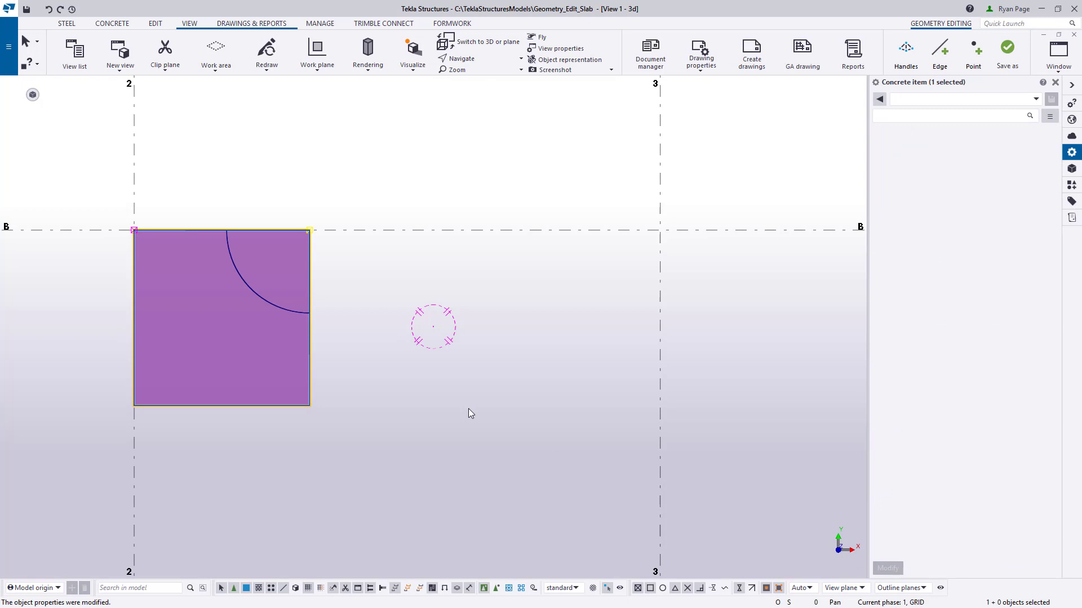
{"action": "left_click", "coordinate": [406, 400]}
{"action": "middle_click_drag", "start_coordinate": [405, 400], "coordinate": [466, 381]}
{"action": "scroll", "coordinate": [466, 381], "scroll_direction": "up", "scroll_amount": 2}
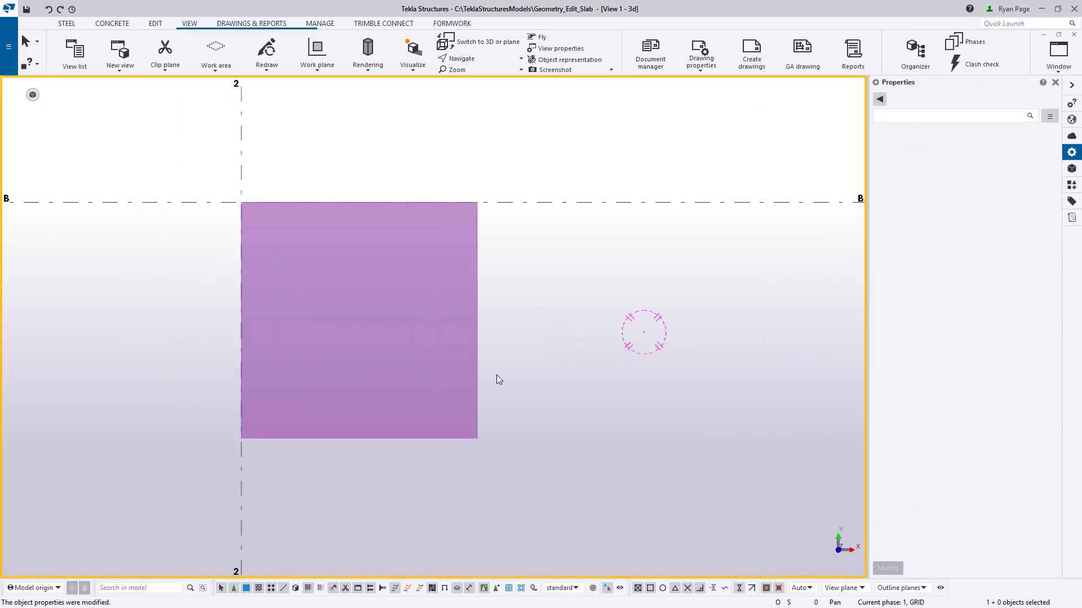
{"action": "left_click", "coordinate": [478, 361]}
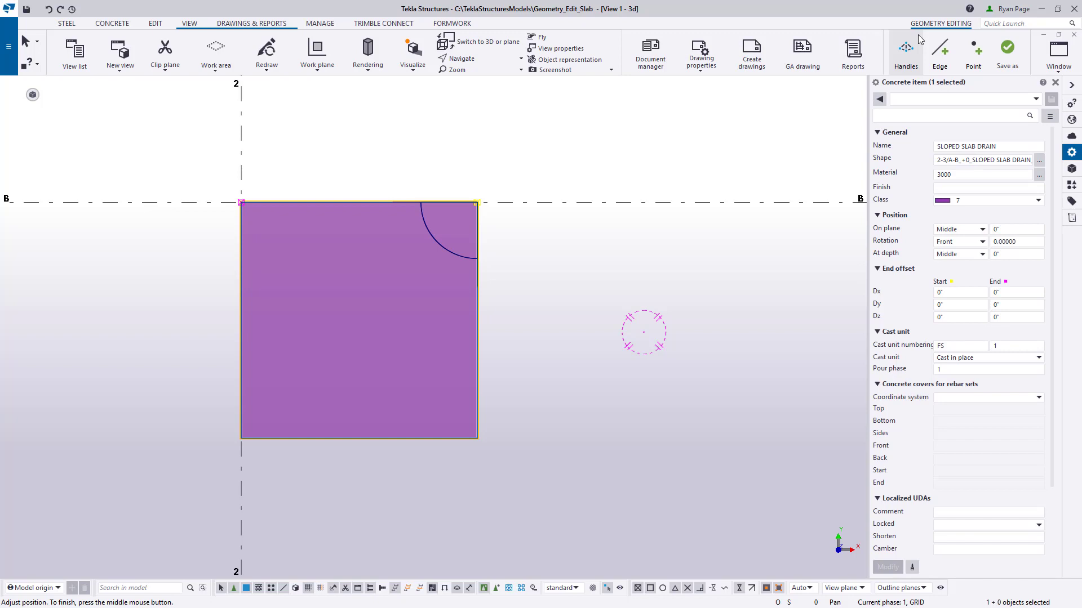
Step: Show corner handles, trial-lift the front corner, then undo it and leave geometry editing
{"action": "left_click", "coordinate": [913, 55]}
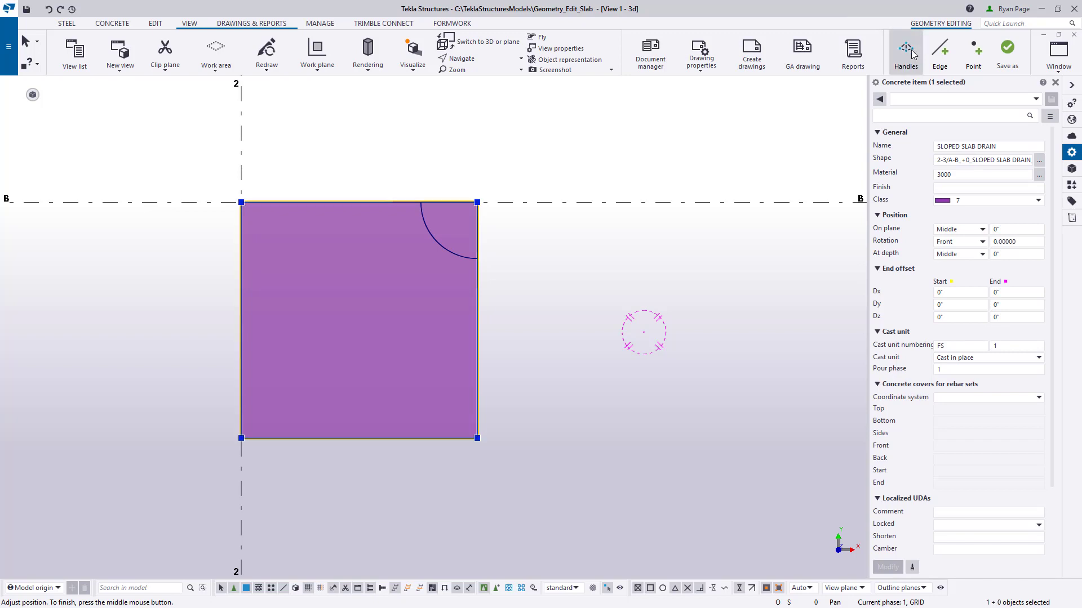
{"action": "middle_click_drag", "start_coordinate": [437, 361], "coordinate": [452, 270], "text": "ctrl"}
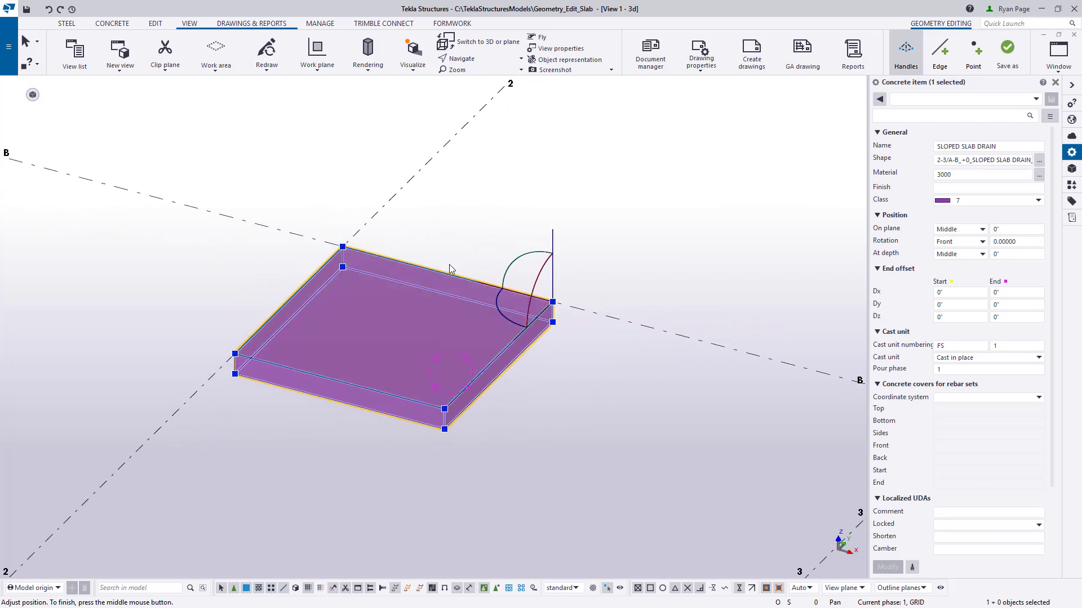
{"action": "scroll", "coordinate": [534, 379], "scroll_direction": "up", "scroll_amount": 2}
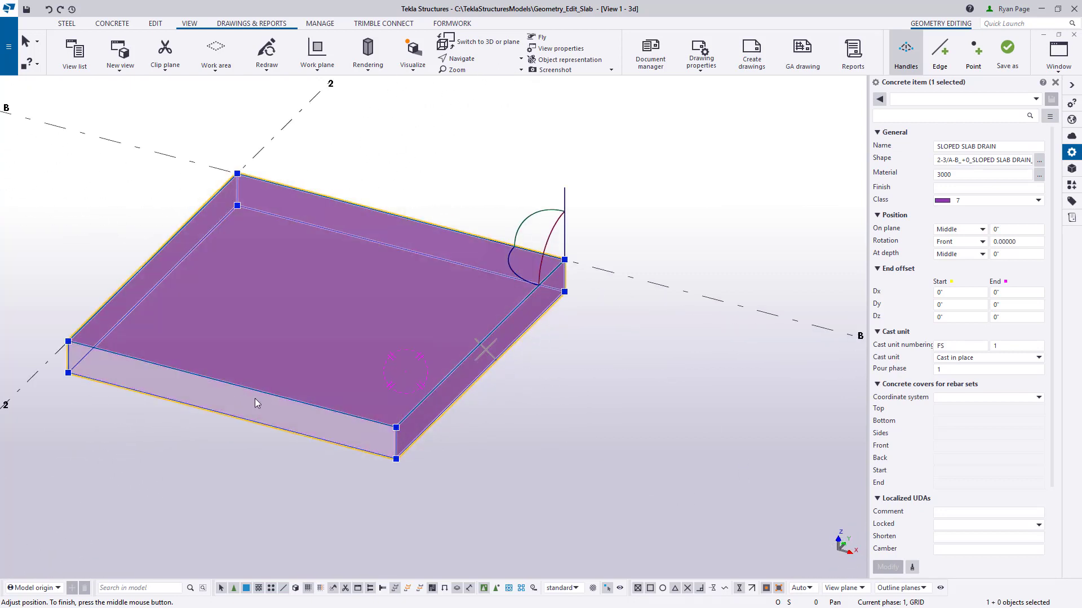
{"action": "left_click_drag", "start_coordinate": [395, 427], "coordinate": [425, 363]}
{"action": "key", "text": "ctrl+p"}
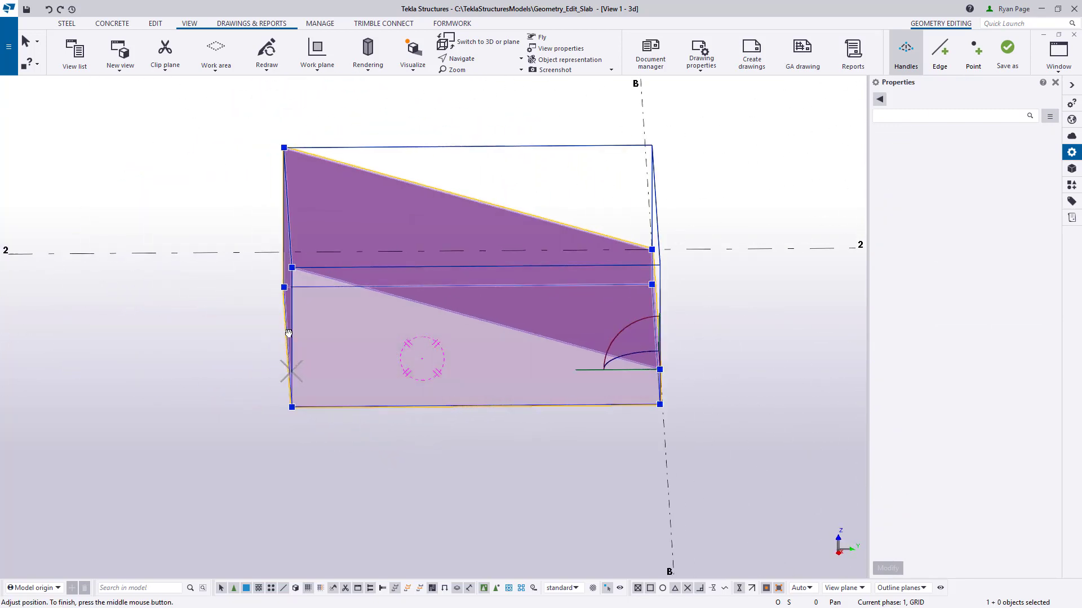
{"action": "key", "text": "ctrl+p"}
{"action": "key", "text": "ctrl+z"}
{"action": "key", "text": "Escape"}
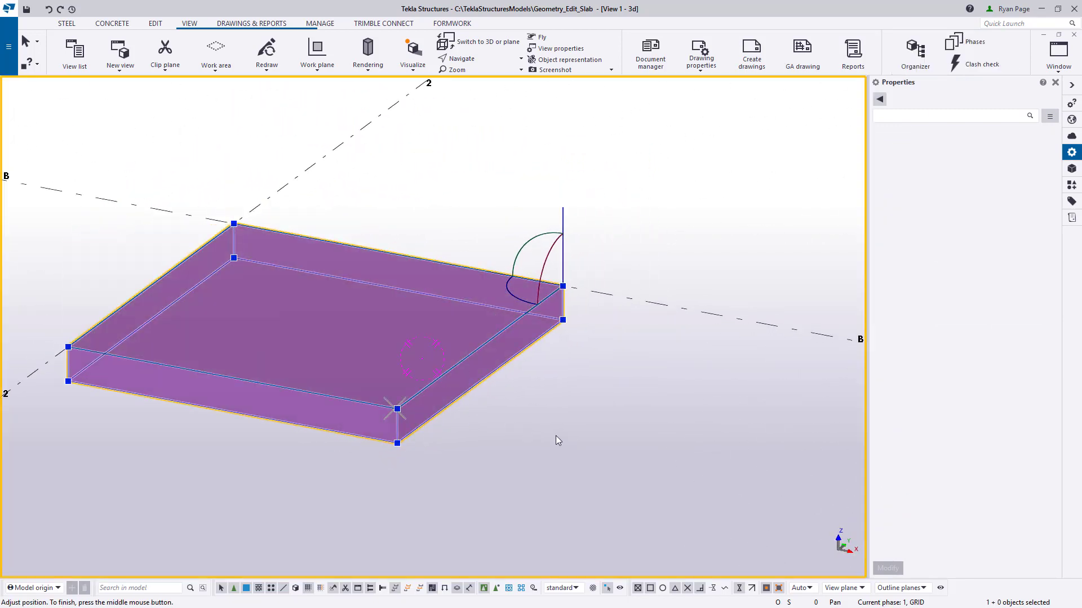
{"action": "left_click", "coordinate": [460, 396]}
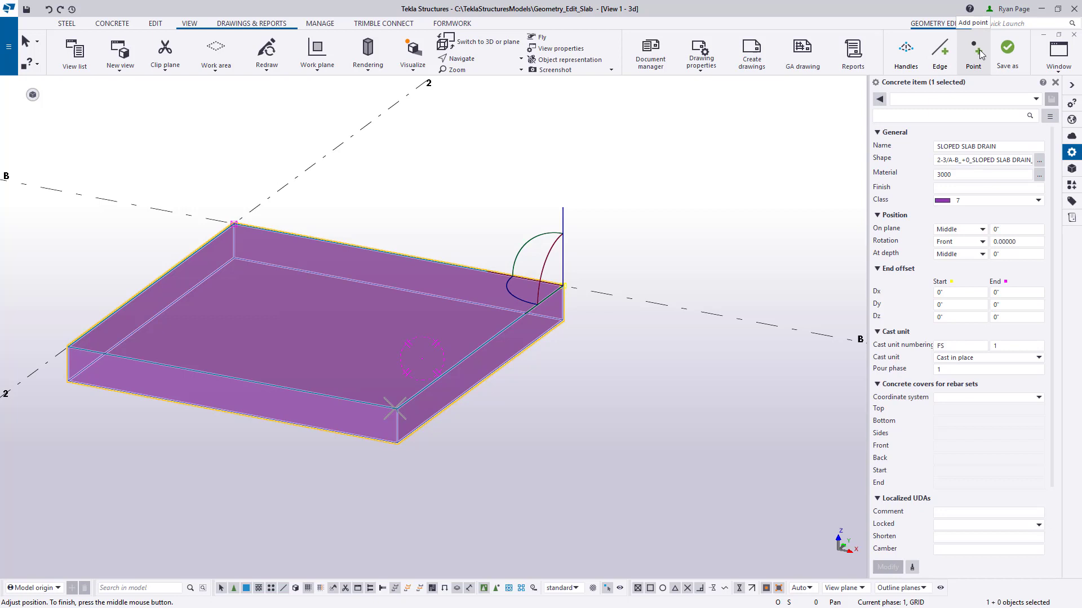
Step: Add a corner-to-corner diagonal edge, plus edges from the far and front corners to its midpoint
{"action": "left_click", "coordinate": [939, 50]}
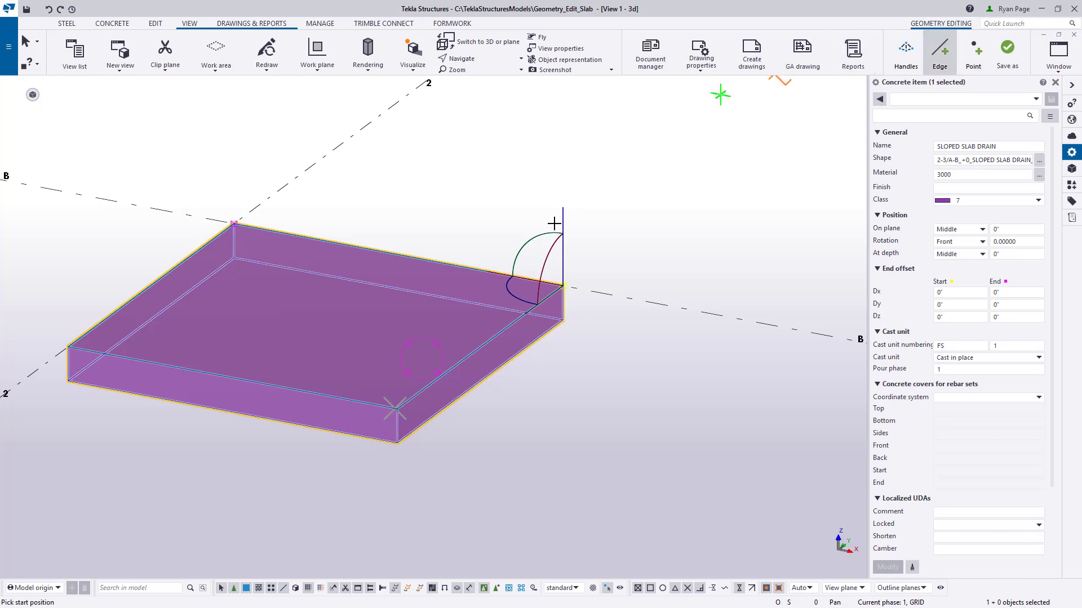
{"action": "left_click", "coordinate": [563, 286]}
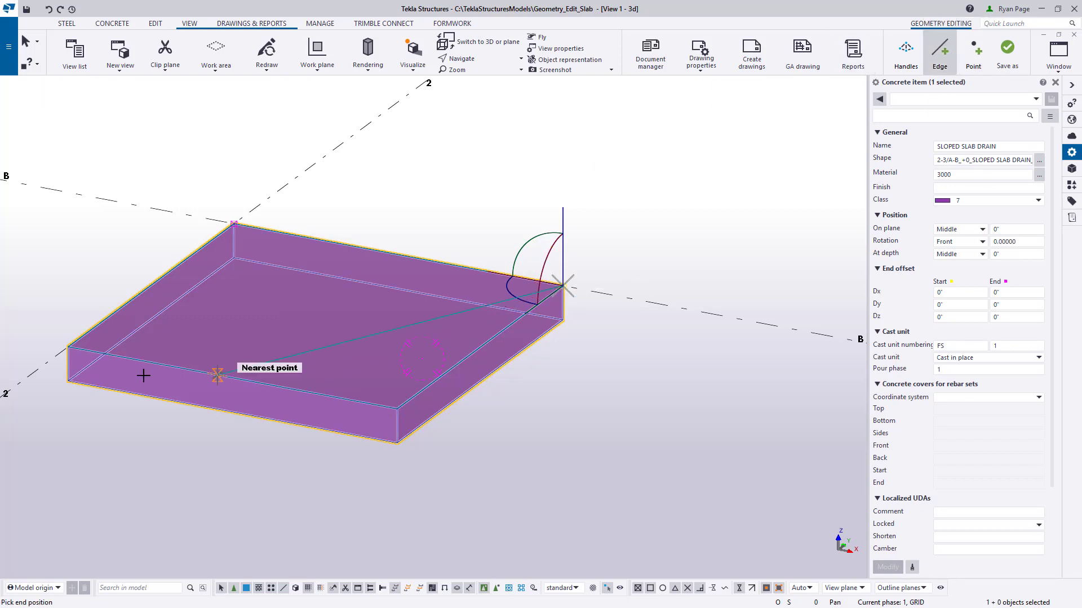
{"action": "left_click", "coordinate": [67, 346]}
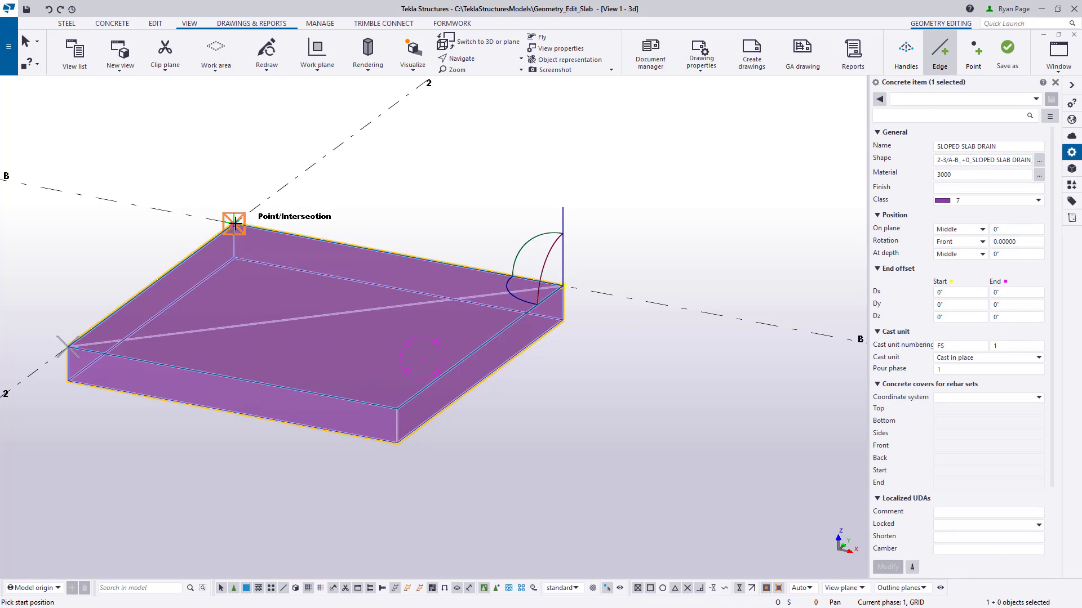
{"action": "left_click", "coordinate": [235, 222]}
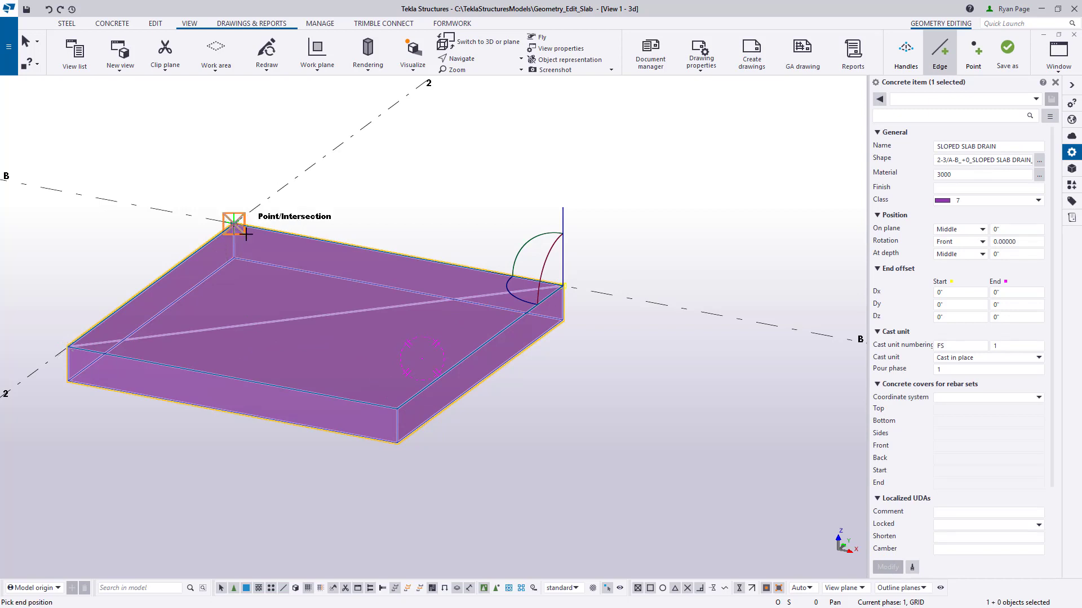
{"action": "right_click", "coordinate": [245, 325]}
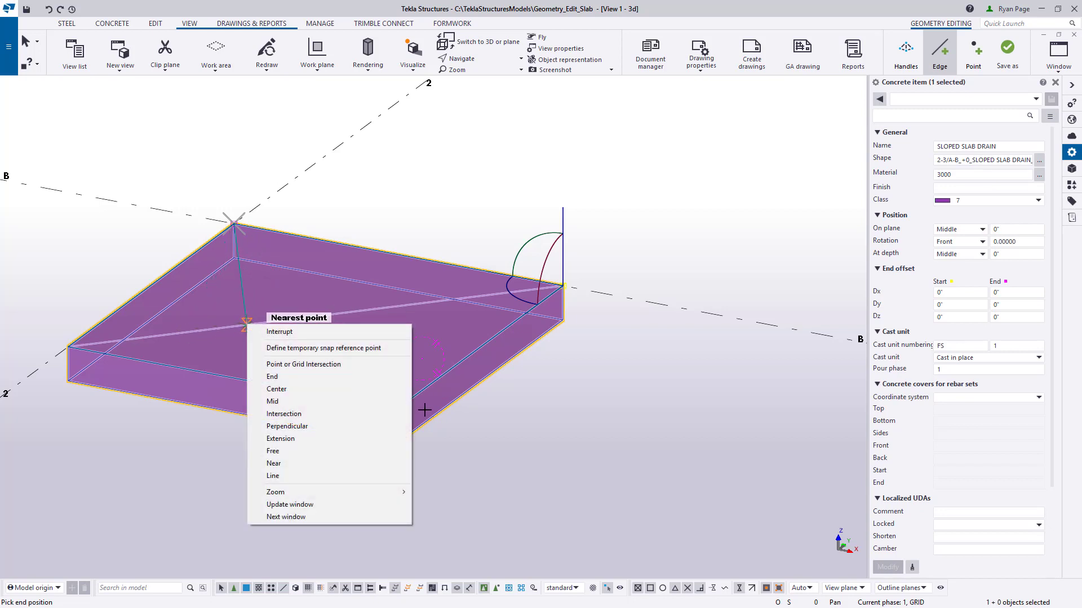
{"action": "left_click", "coordinate": [350, 401]}
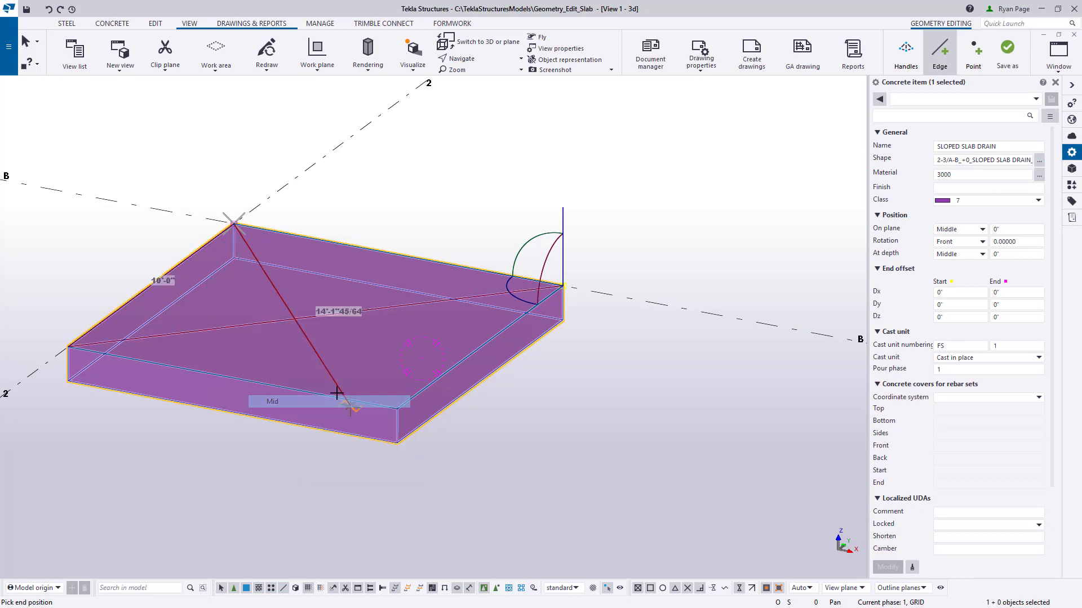
{"action": "left_click", "coordinate": [316, 319]}
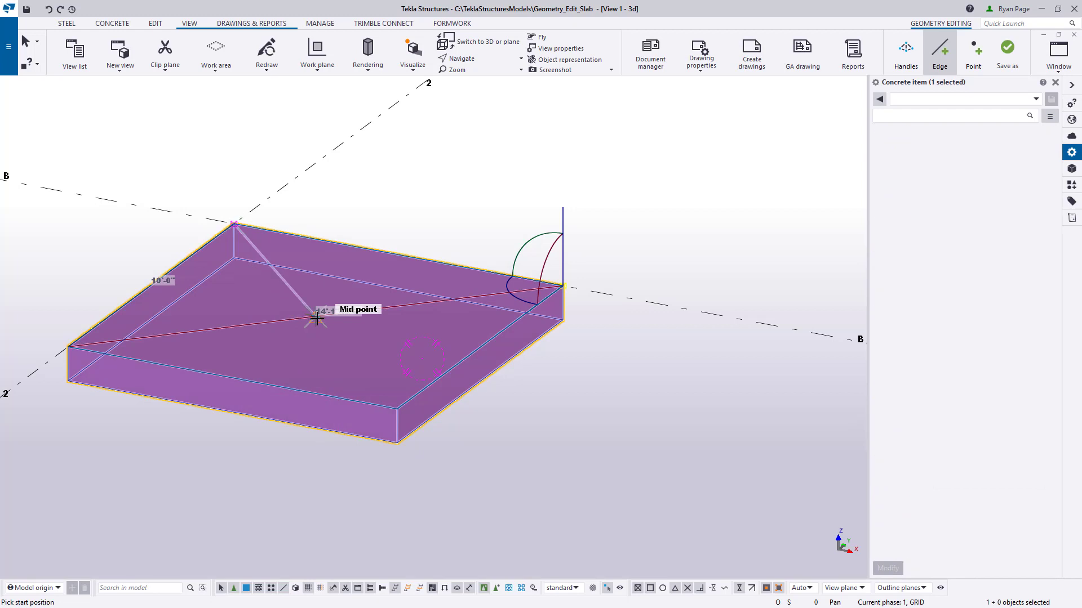
{"action": "left_click", "coordinate": [396, 410]}
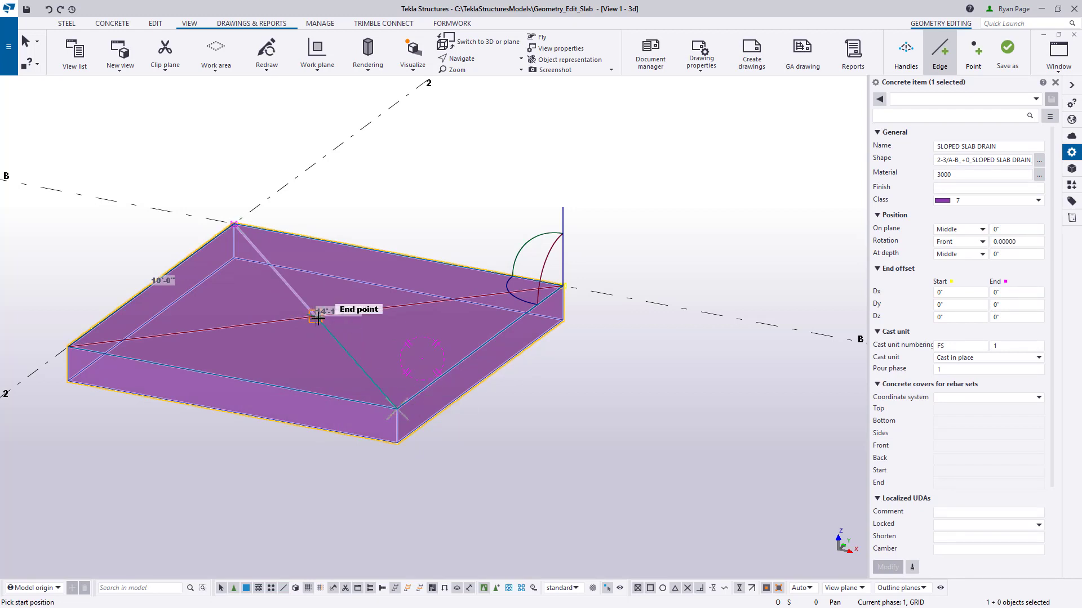
{"action": "left_click", "coordinate": [318, 318]}
{"action": "right_click", "coordinate": [378, 332]}
Step: Drag the top face's centre vertex down 4 inches using its handle
{"action": "left_click", "coordinate": [411, 343]}
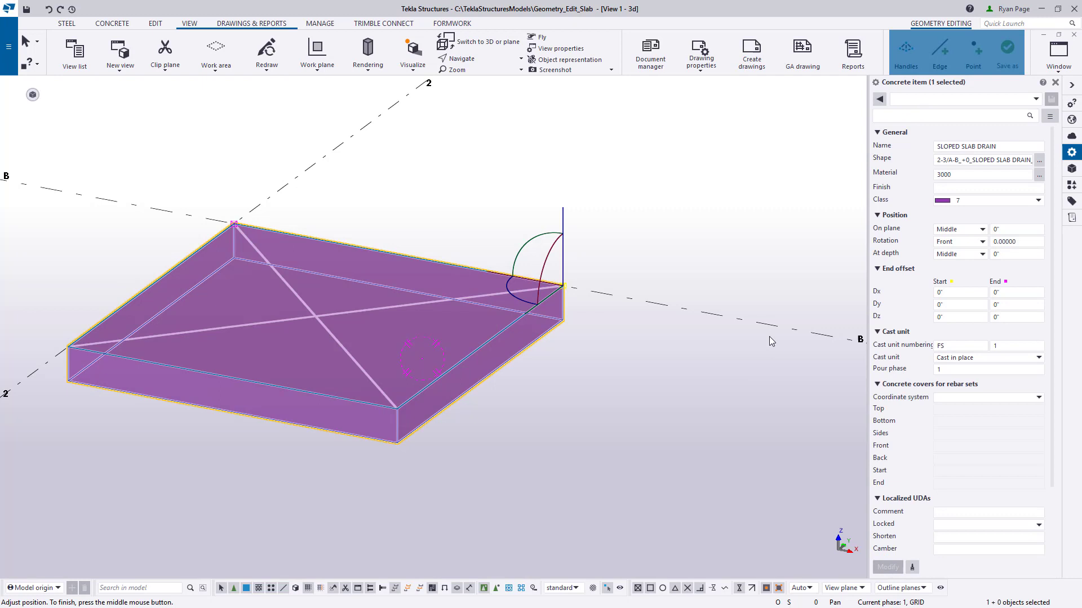
{"action": "left_click", "coordinate": [906, 50]}
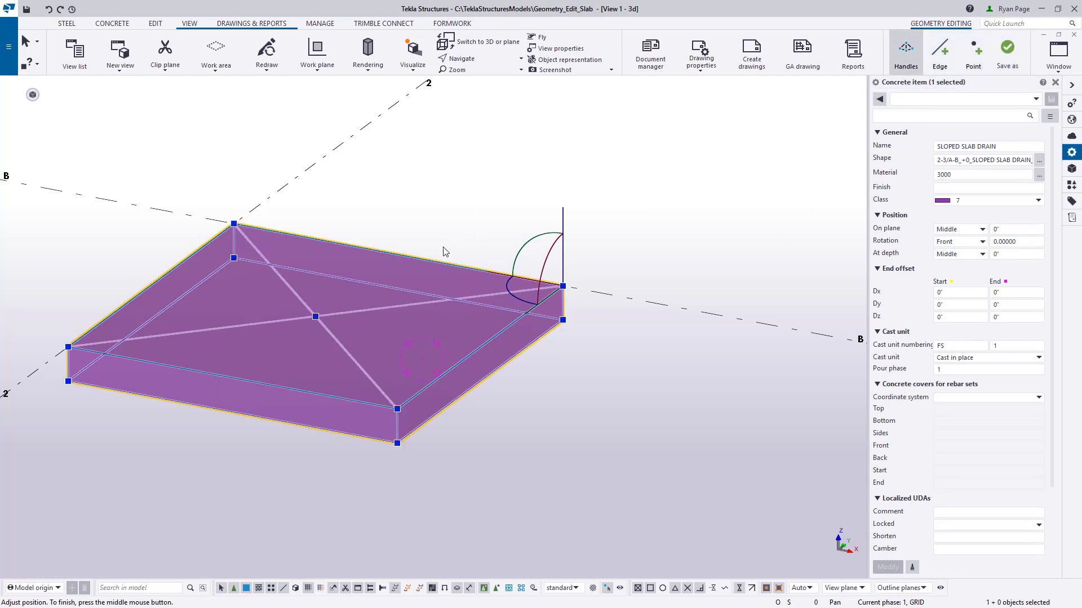
{"action": "scroll", "coordinate": [311, 325], "scroll_direction": "up", "scroll_amount": 5}
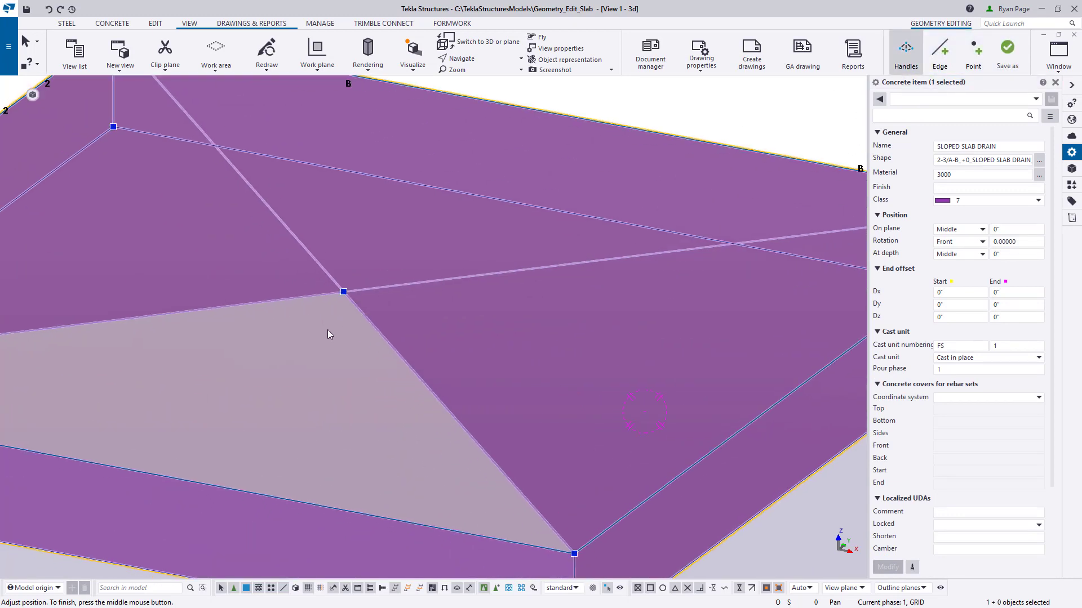
{"action": "middle_click_drag", "start_coordinate": [329, 334], "coordinate": [339, 299], "text": "ctrl"}
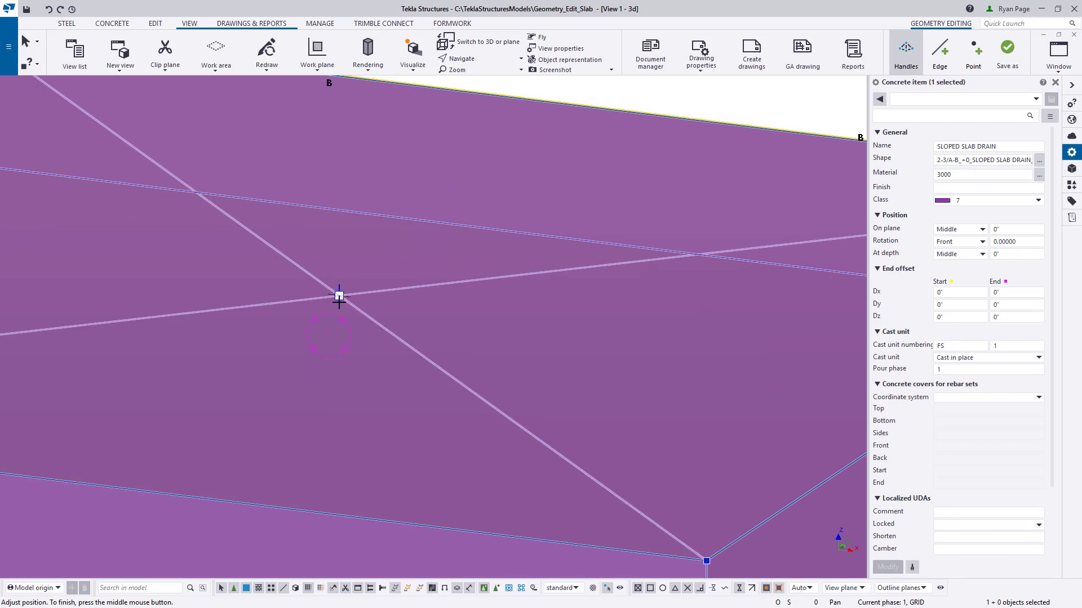
{"action": "left_click_drag", "start_coordinate": [339, 297], "coordinate": [338, 338]}
{"action": "scroll", "coordinate": [338, 338], "scroll_direction": "down", "scroll_amount": 5}
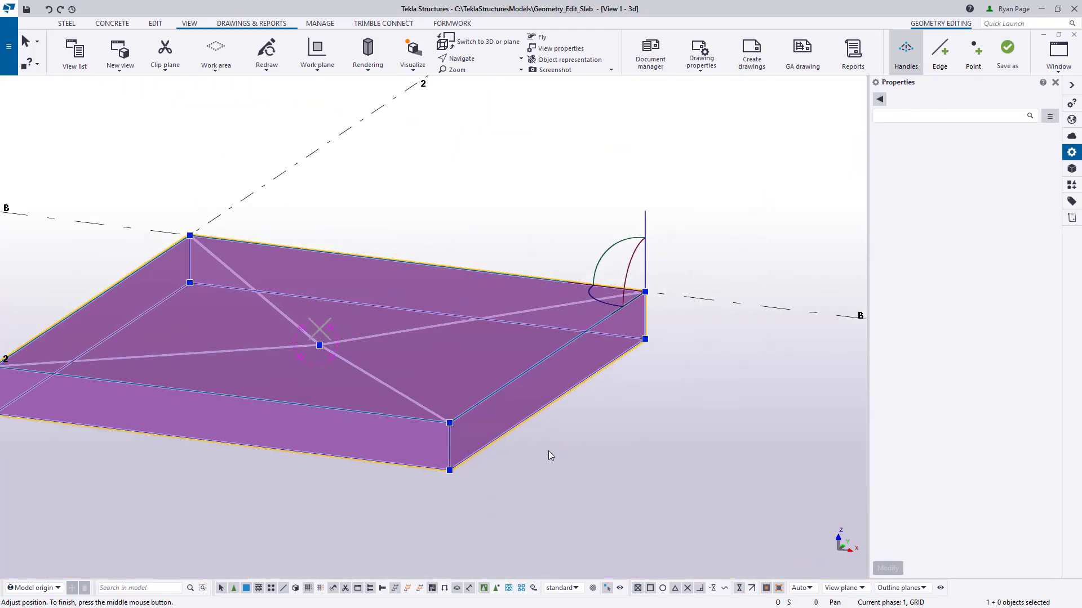
{"action": "mouse_move", "coordinate": [503, 437]}
{"action": "middle_mouse_down", "text": "ctrl"}
{"action": "mouse_move", "coordinate": [424, 400]}
{"action": "mouse_move", "coordinate": [459, 408]}
{"action": "middle_mouse_up", "text": "ctrl"}
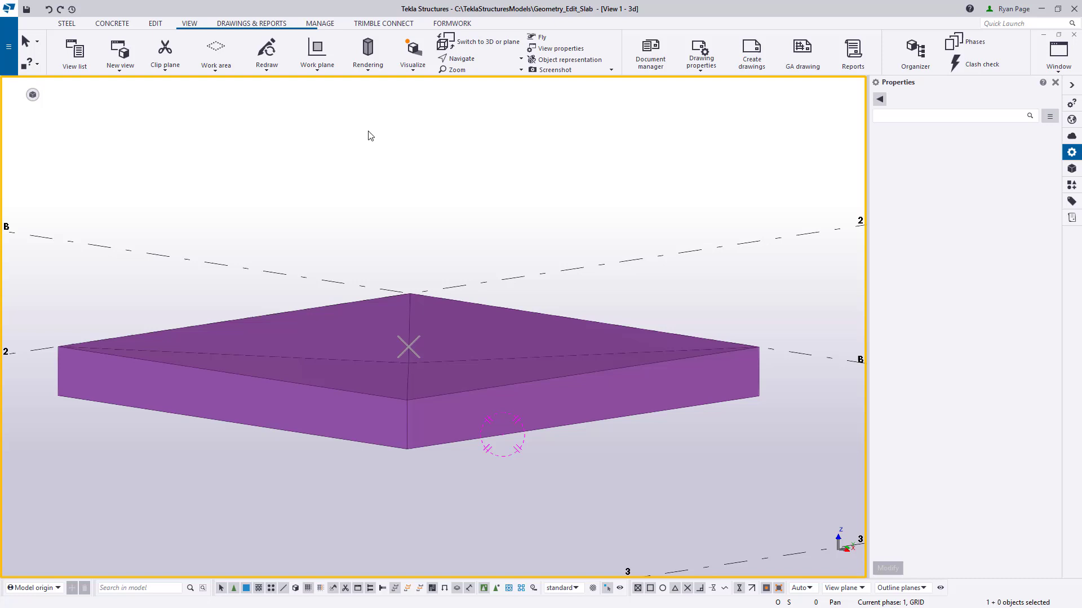
Step: Clip the slab at its front face, slide the plane through to inspect the slope, then view in plan
{"action": "left_click", "coordinate": [167, 54]}
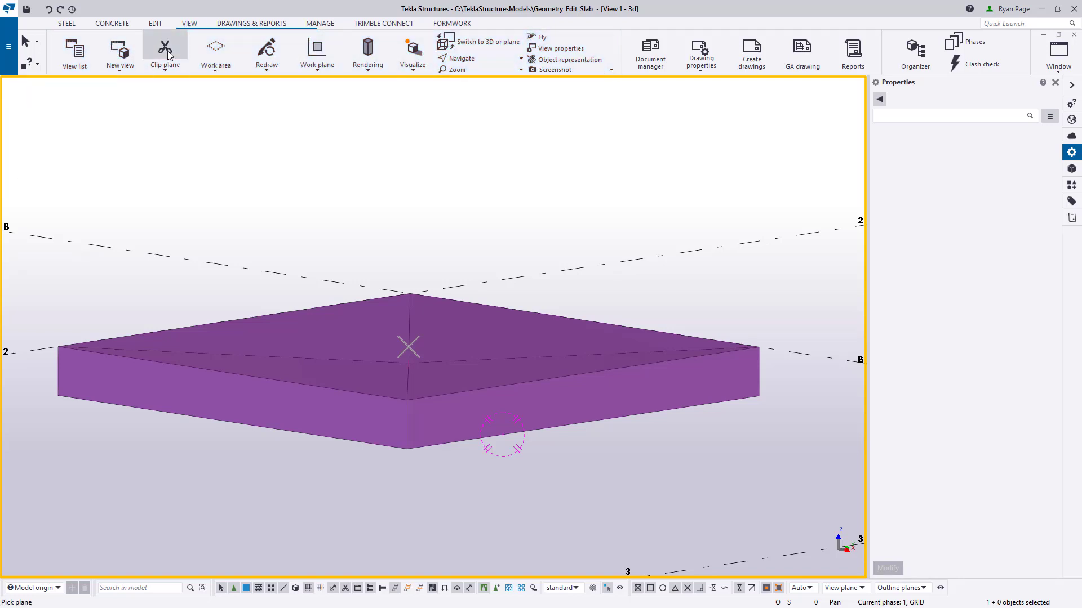
{"action": "left_click", "coordinate": [495, 417]}
{"action": "right_click", "coordinate": [576, 443]}
{"action": "left_click", "coordinate": [618, 256]}
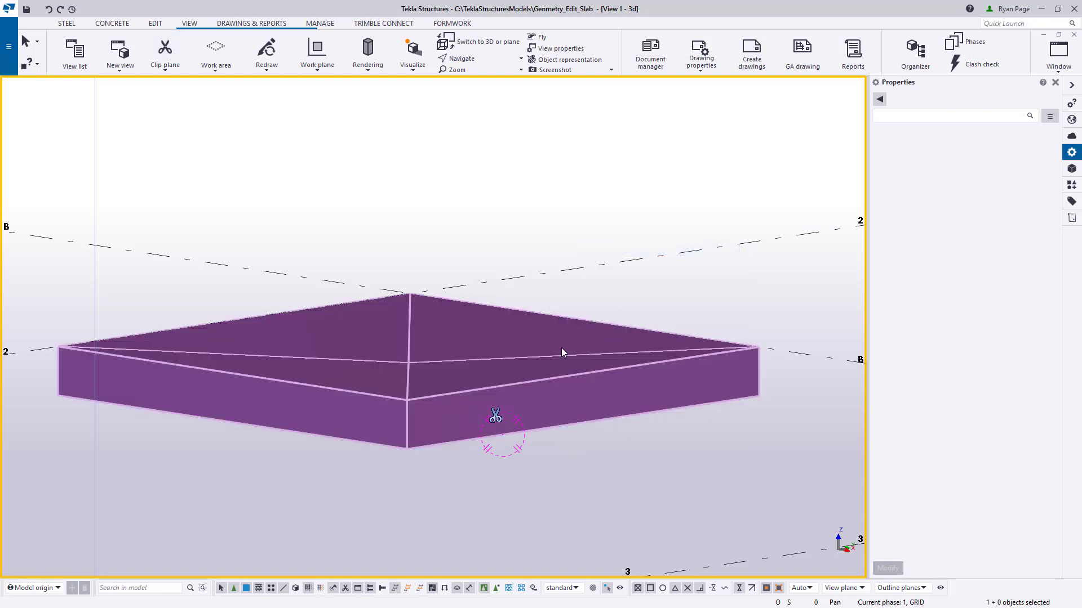
{"action": "scroll", "coordinate": [526, 405], "scroll_direction": "up", "scroll_amount": 2}
{"action": "left_click_drag", "start_coordinate": [474, 401], "coordinate": [388, 393]}
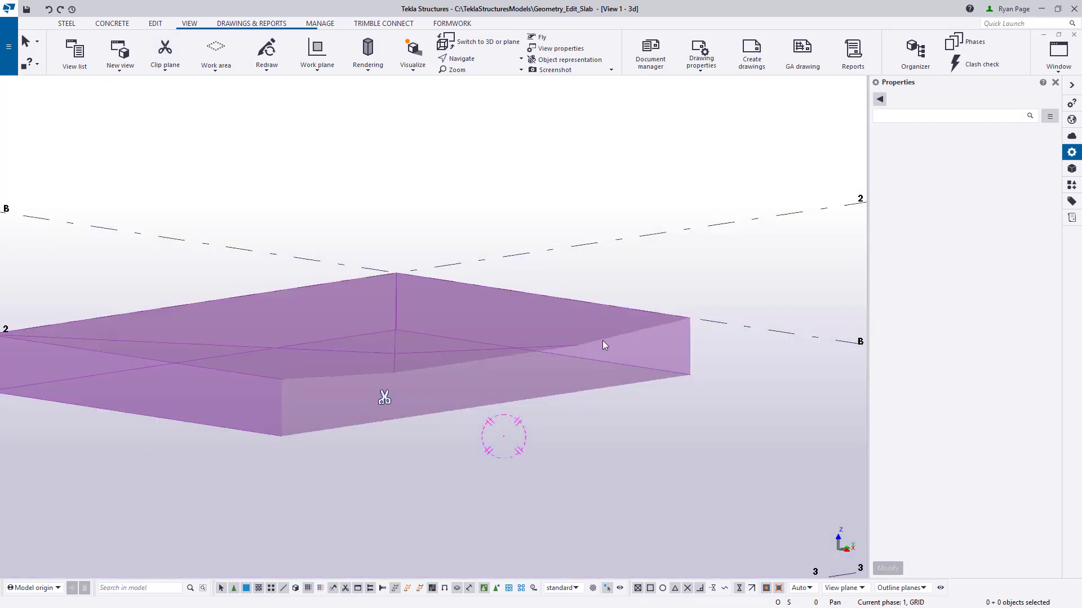
{"action": "scroll", "coordinate": [406, 394], "scroll_direction": "up", "scroll_amount": 3}
{"action": "middle_click_drag", "start_coordinate": [362, 339], "coordinate": [323, 344], "text": "ctrl"}
{"action": "key", "text": "ctrl+p"}
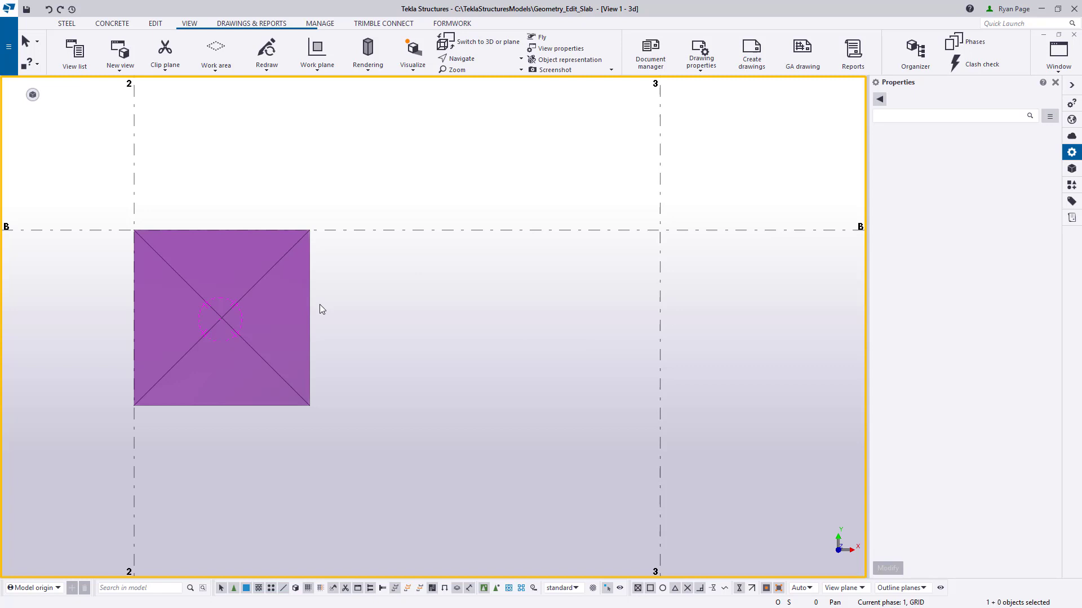
Step: Save the slab's edited geometry as a new catalogue shape SLOPED_SLAB_DR
{"action": "left_click", "coordinate": [307, 305]}
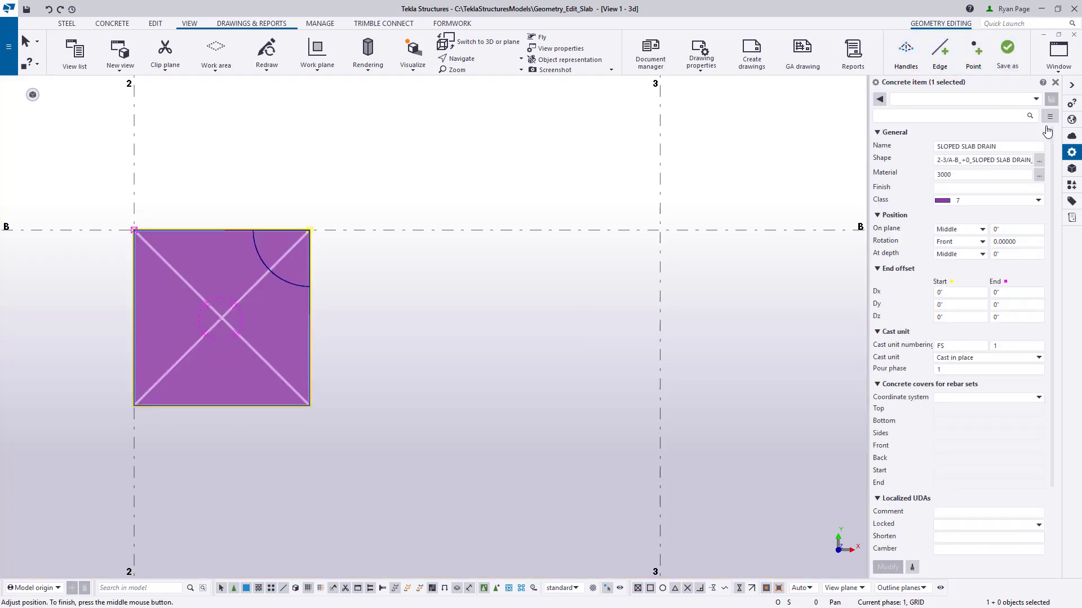
{"action": "left_click", "coordinate": [1008, 52]}
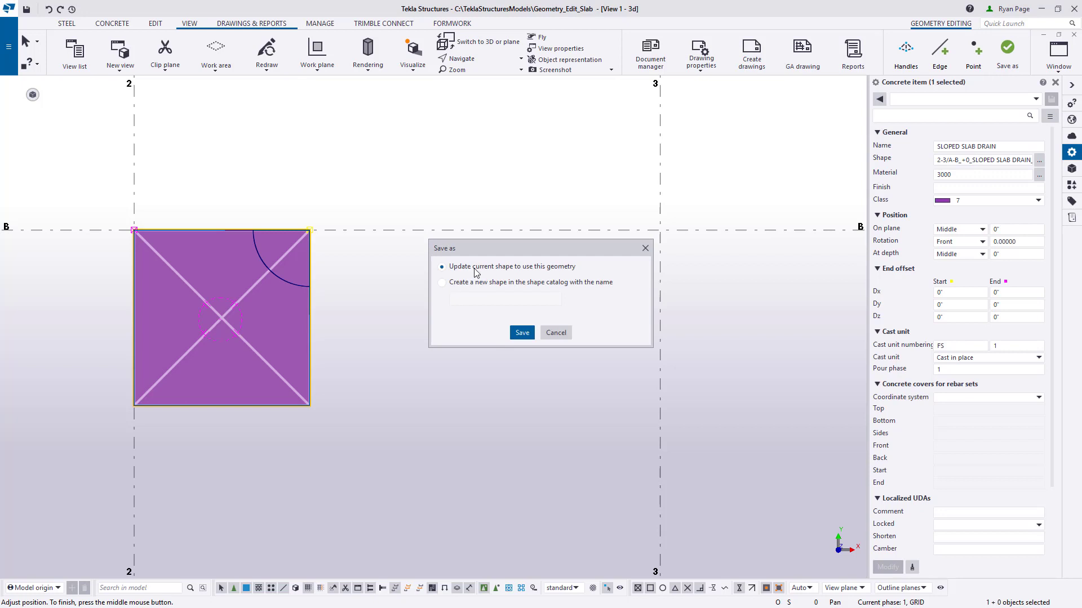
{"action": "left_click", "coordinate": [442, 282]}
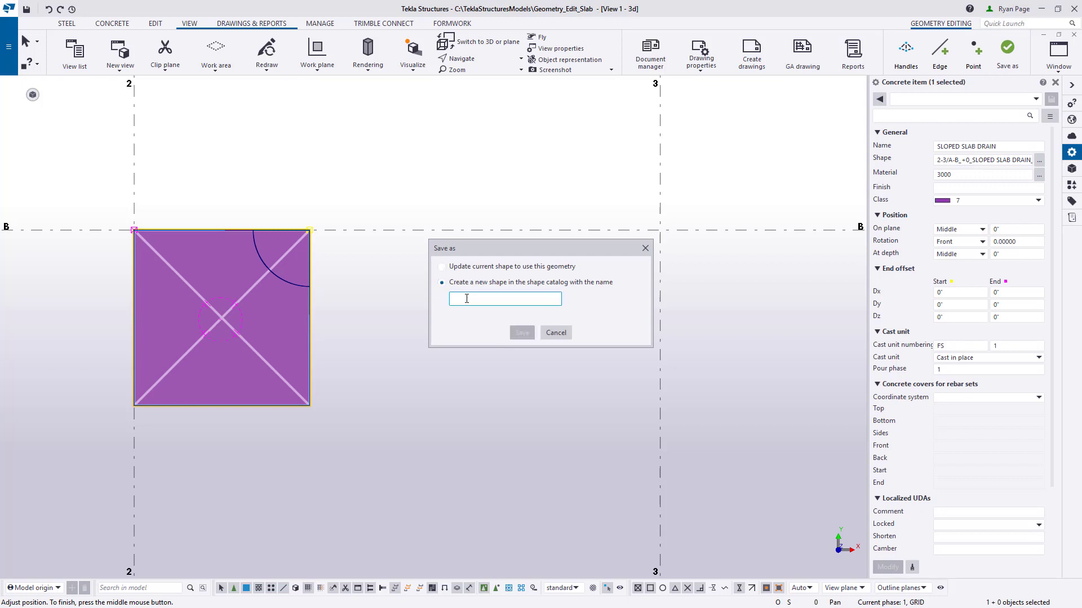
{"action": "left_click", "coordinate": [471, 298]}
{"action": "type", "text": "SLOPED_SLAB_DR"}
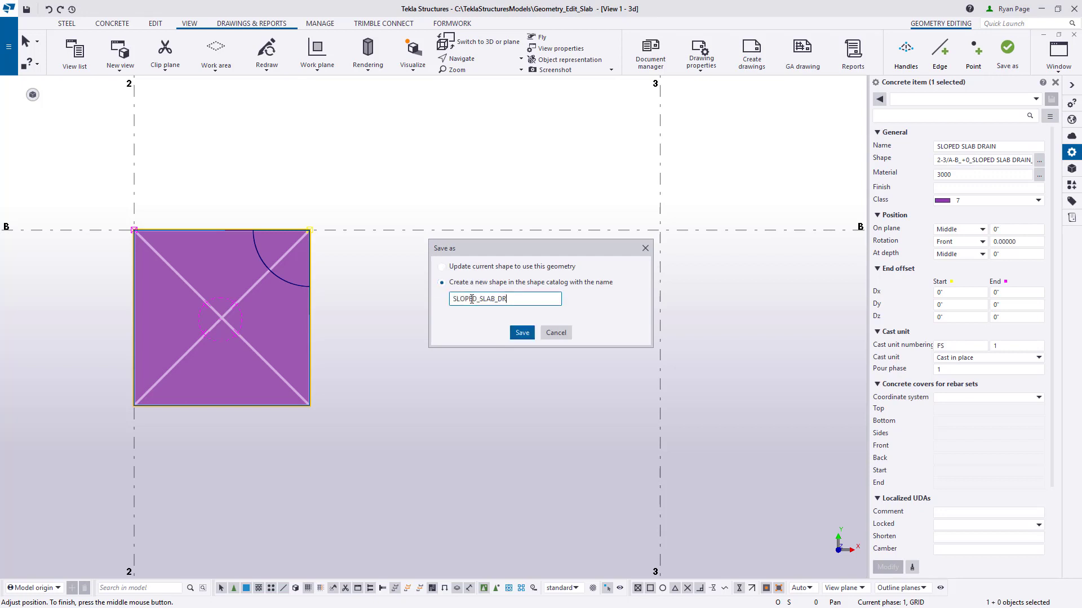
{"action": "left_click", "coordinate": [522, 332]}
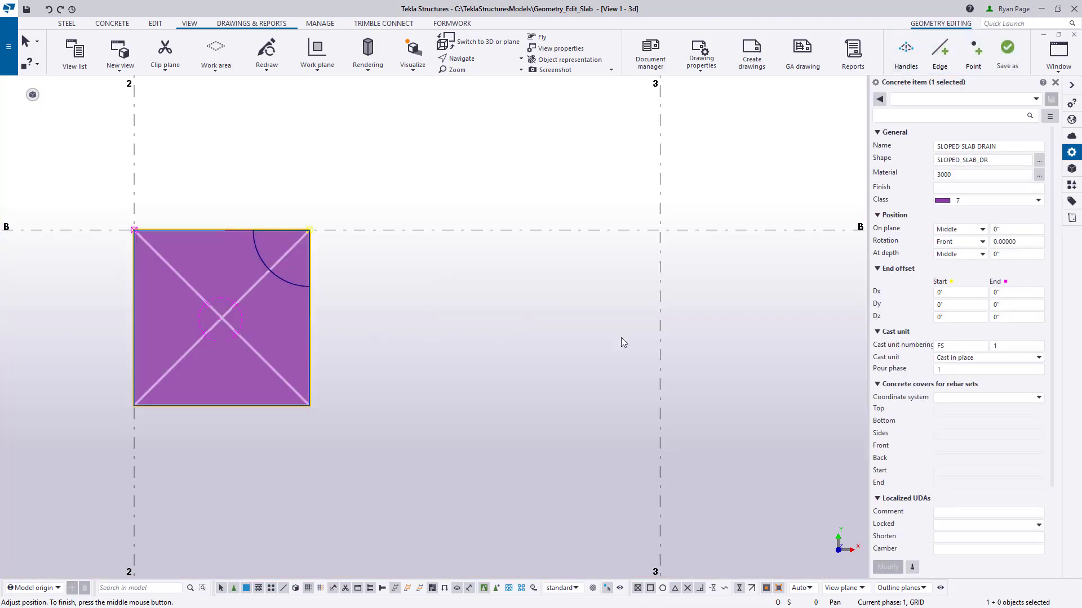
Step: Delete the older sloped slab shapes, including SLOPED SLAB SUMP and SLOPED_SLAB_DRAIN, from the shape catalogue
{"action": "left_click", "coordinate": [1039, 161]}
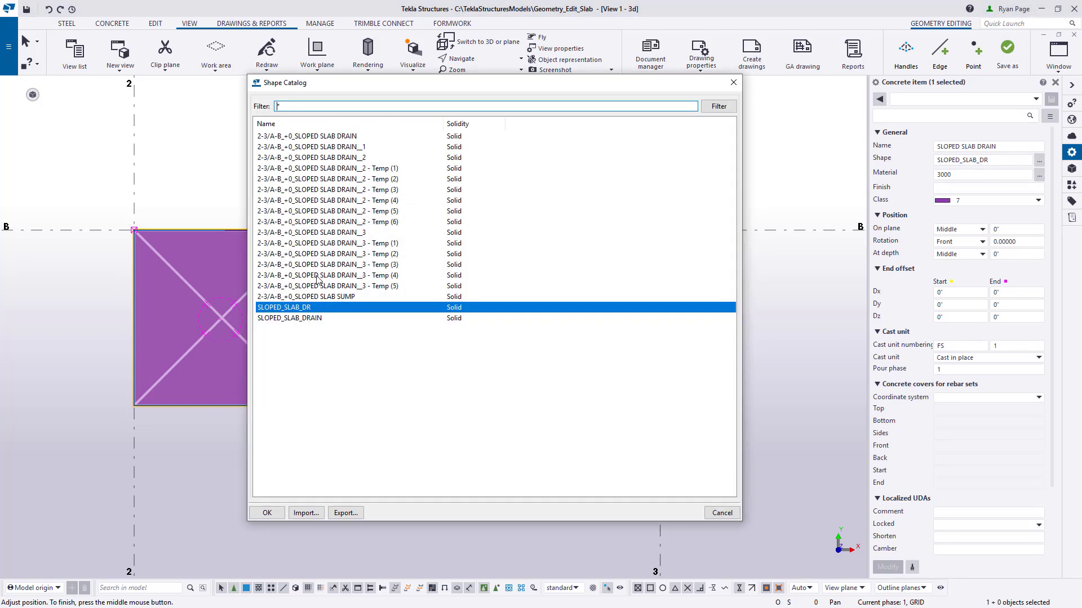
{"action": "left_click", "coordinate": [347, 296]}
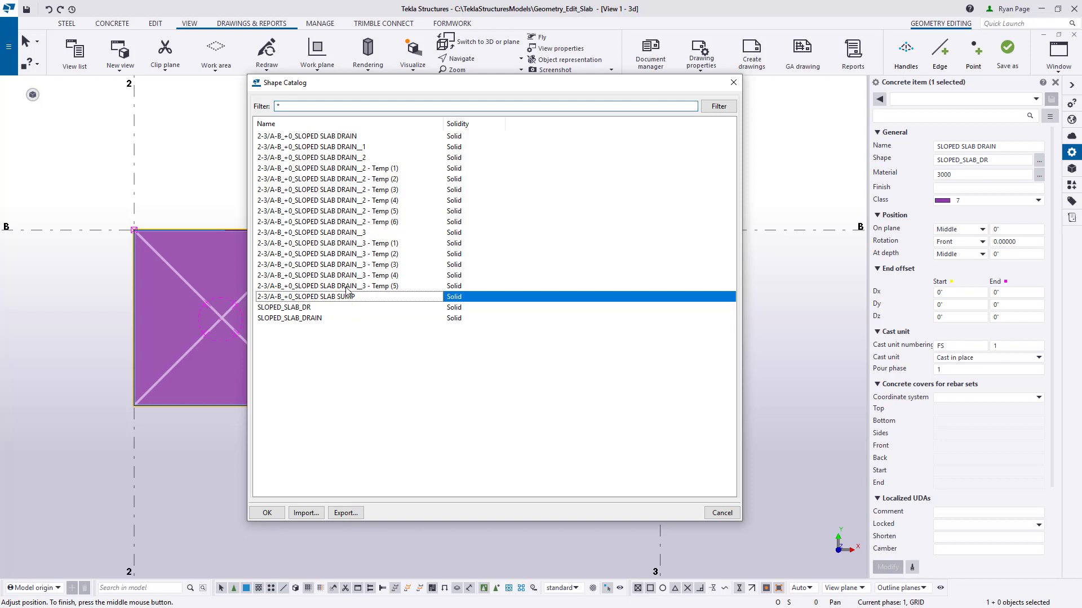
{"action": "left_click", "coordinate": [312, 136], "text": "shift"}
{"action": "left_click_drag", "start_coordinate": [305, 148], "coordinate": [309, 154]}
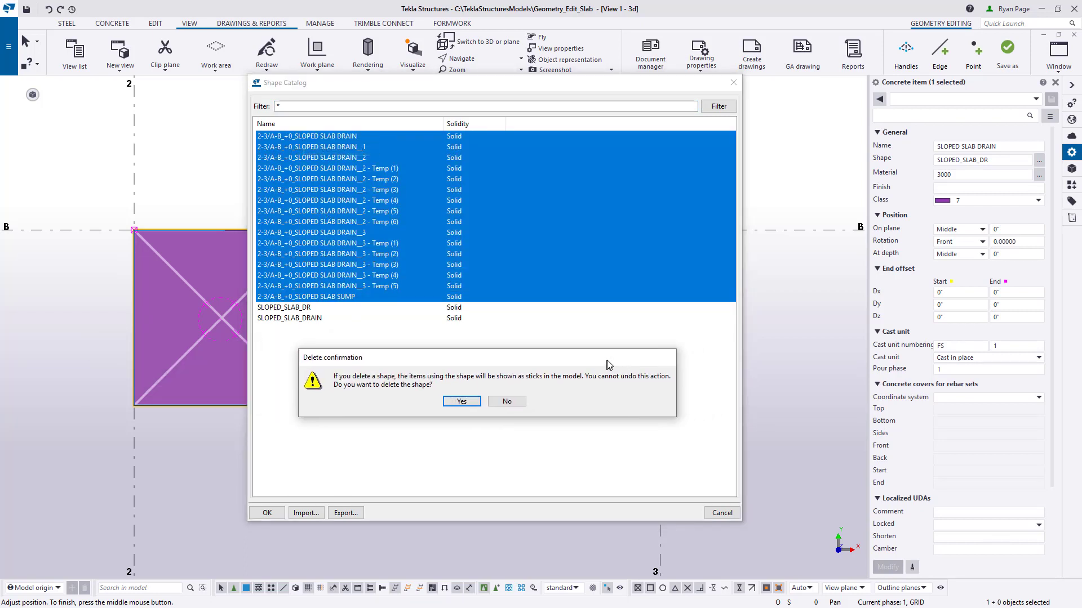
{"action": "left_click", "coordinate": [469, 403]}
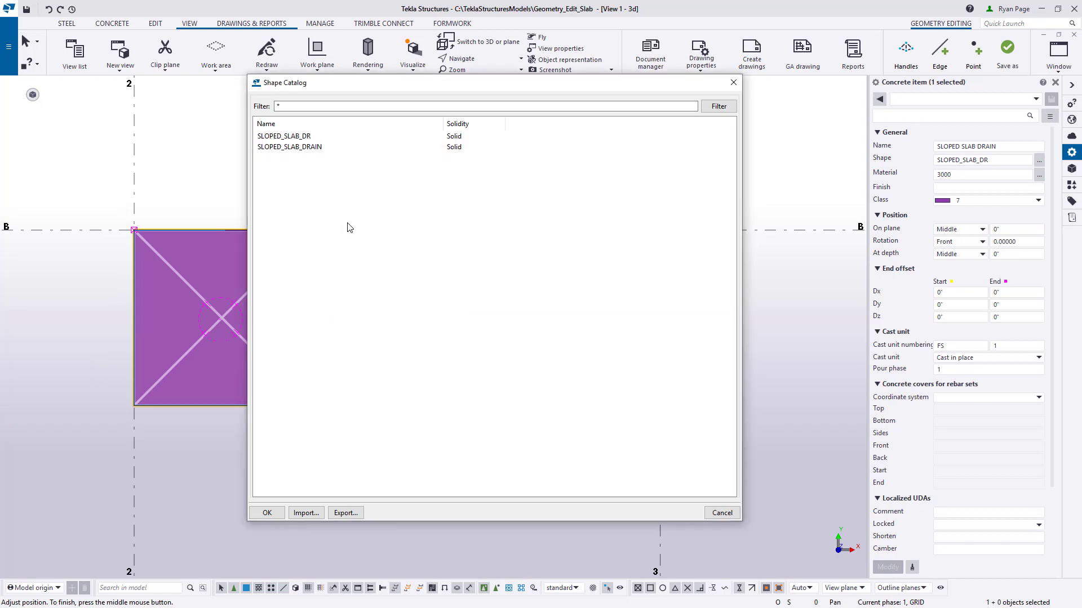
{"action": "left_click", "coordinate": [331, 150]}
{"action": "right_click", "coordinate": [354, 151]}
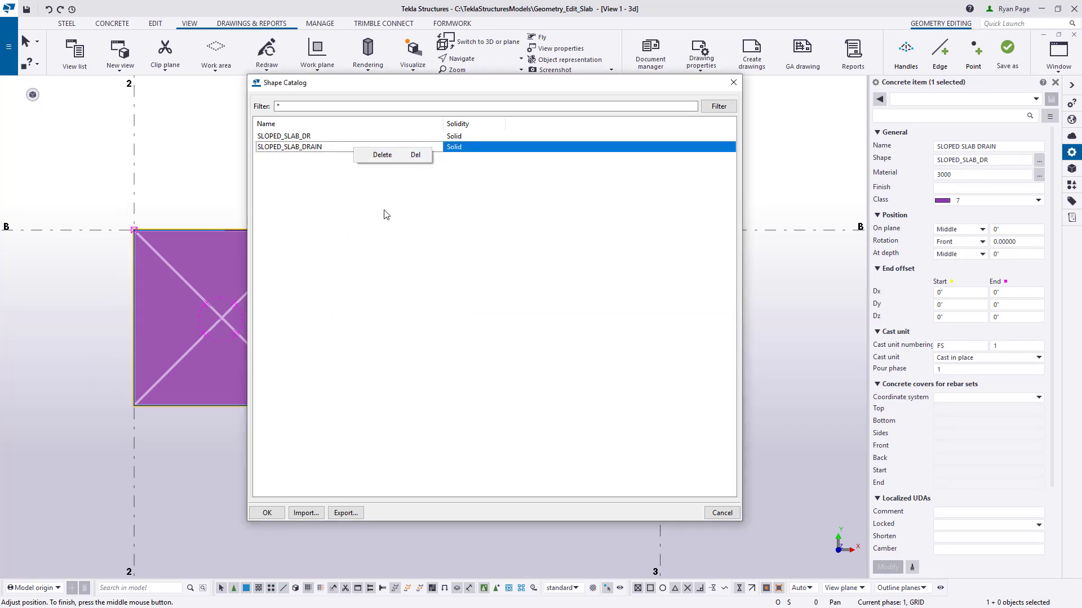
{"action": "left_click", "coordinate": [376, 159]}
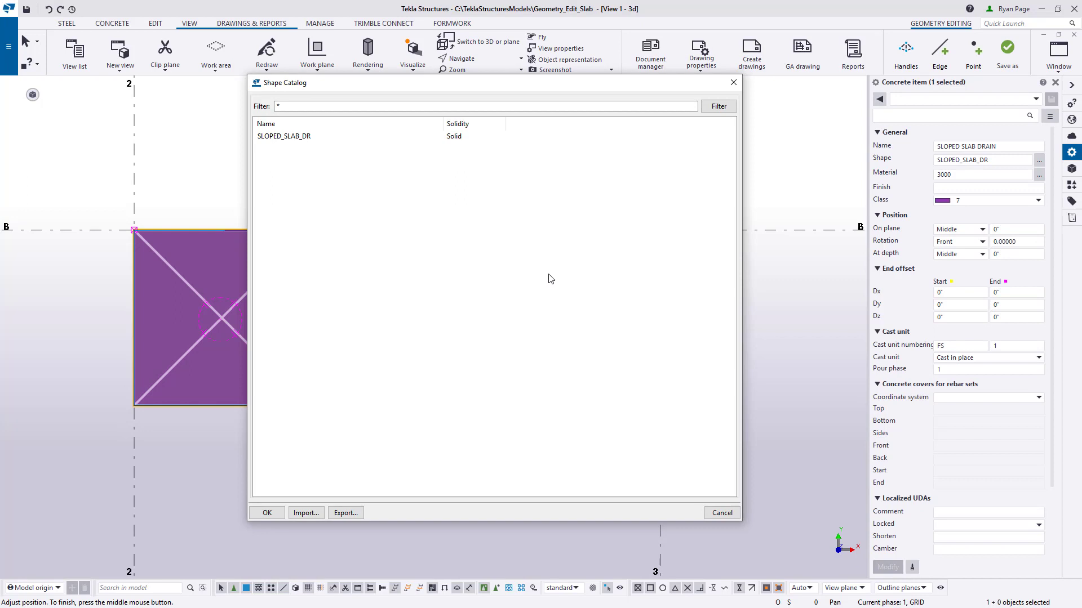
{"action": "left_click", "coordinate": [268, 514]}
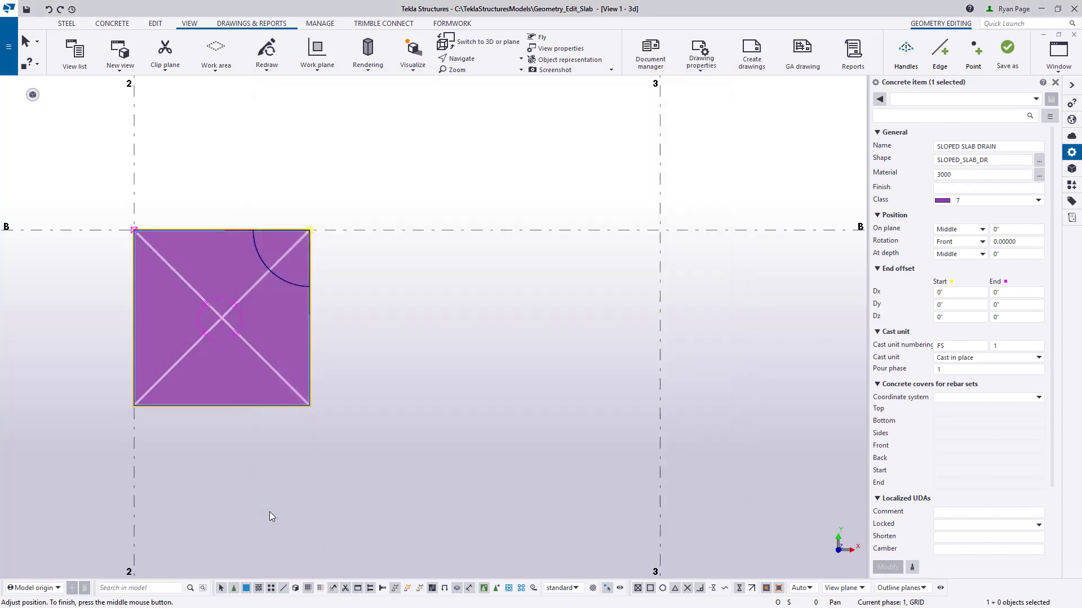
Step: Deselect the slab and switch to a 3D perspective view of it
{"action": "left_click", "coordinate": [462, 339]}
{"action": "left_click_drag", "start_coordinate": [401, 449], "coordinate": [494, 443]}
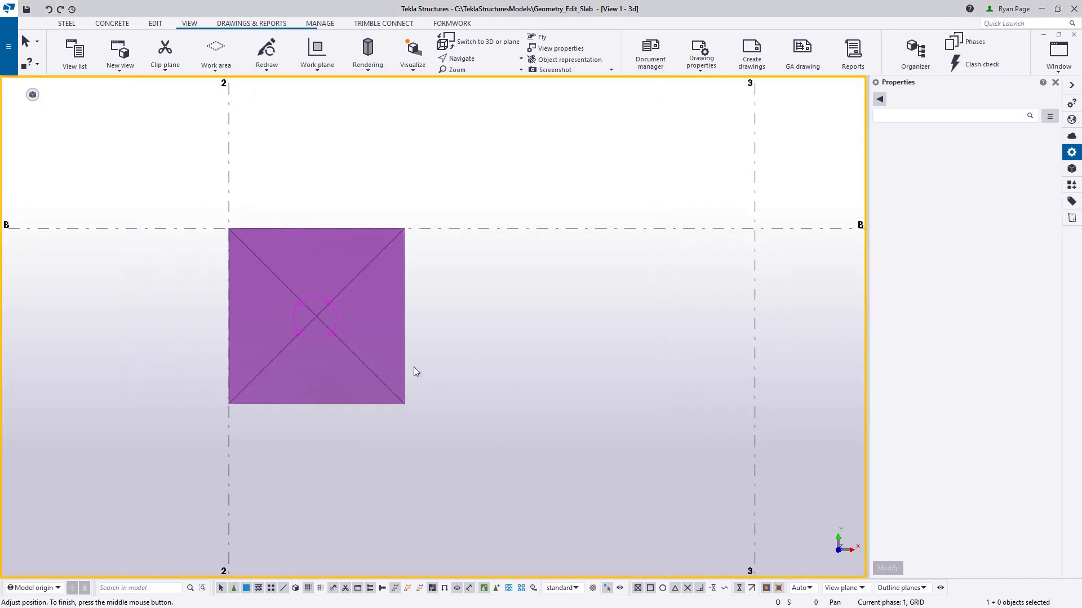
{"action": "key", "text": "ctrl+p"}
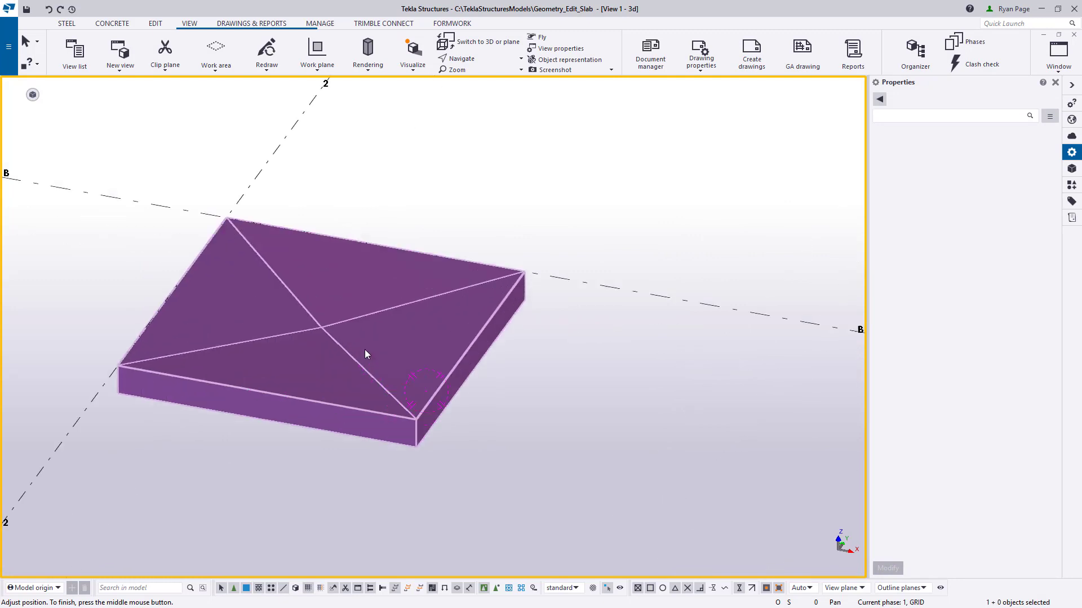
{"action": "middle_click_drag", "start_coordinate": [360, 349], "coordinate": [355, 333], "text": "ctrl"}
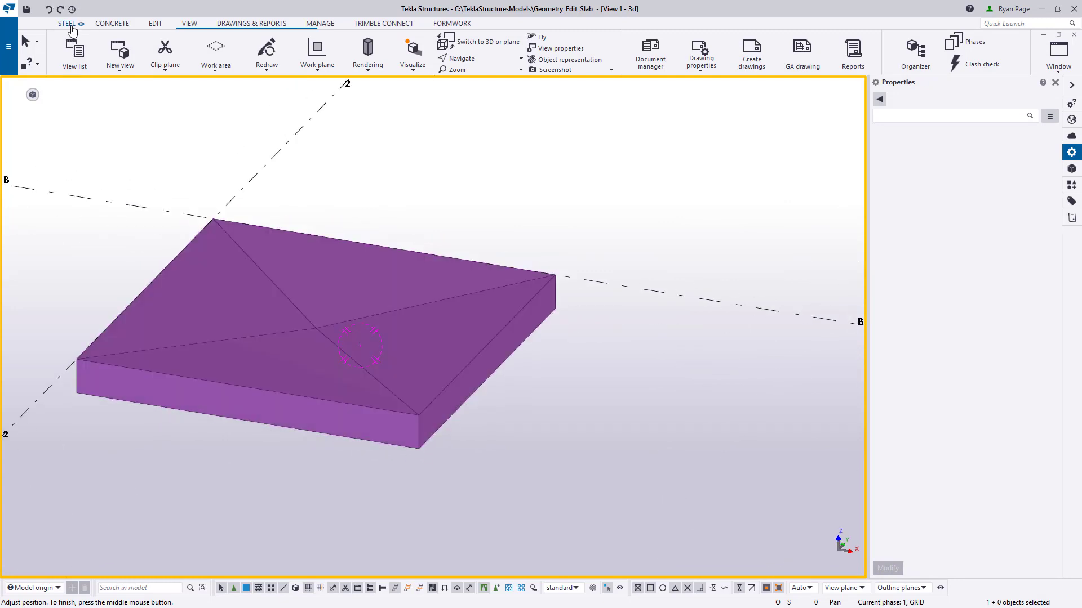
Step: Place a vertical W16X40 steel beam rising from the slab's centre drain point
{"action": "left_click", "coordinate": [70, 25]}
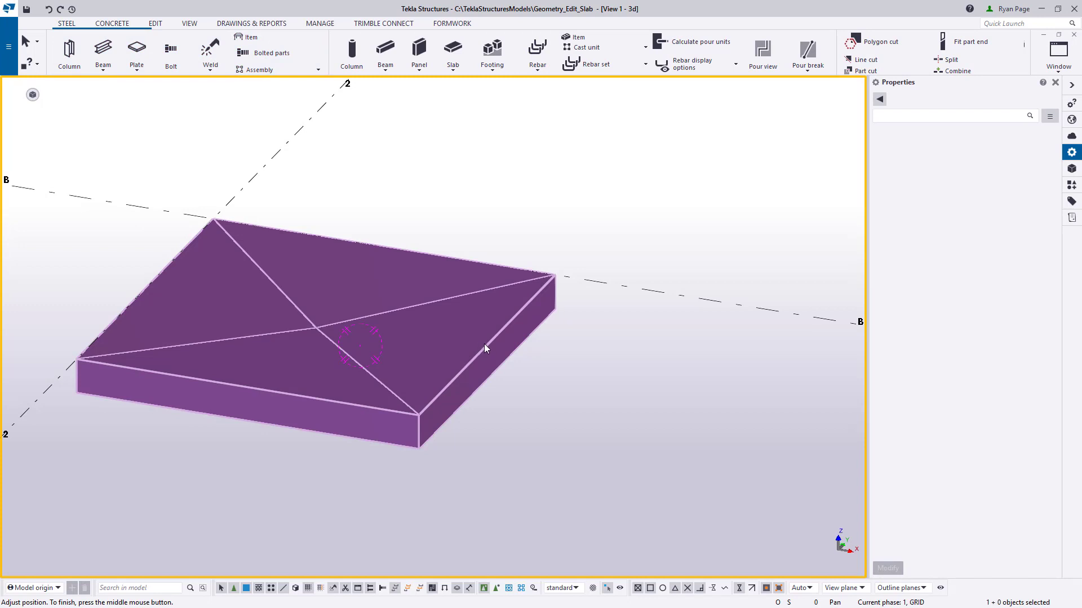
{"action": "middle_click_drag", "start_coordinate": [484, 344], "coordinate": [467, 287]}
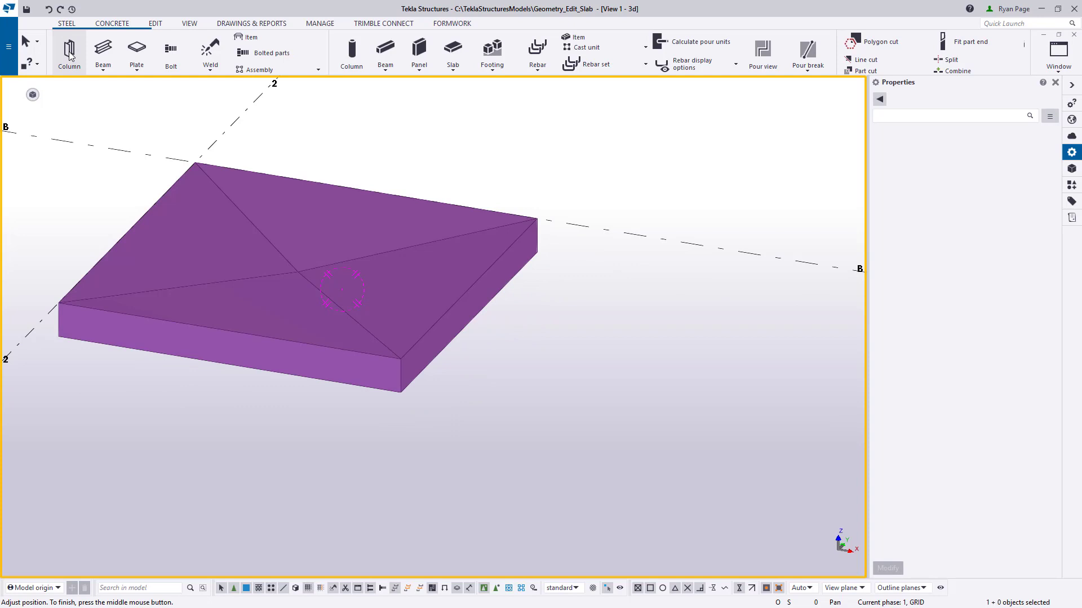
{"action": "left_click", "coordinate": [70, 53]}
{"action": "left_click", "coordinate": [103, 49]}
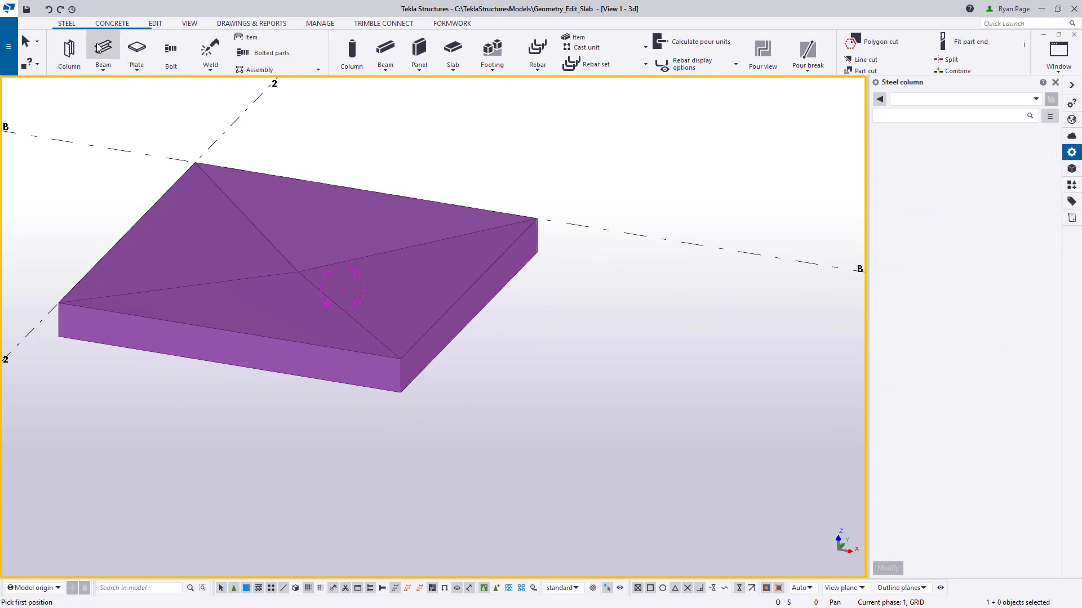
{"action": "left_click", "coordinate": [297, 272]}
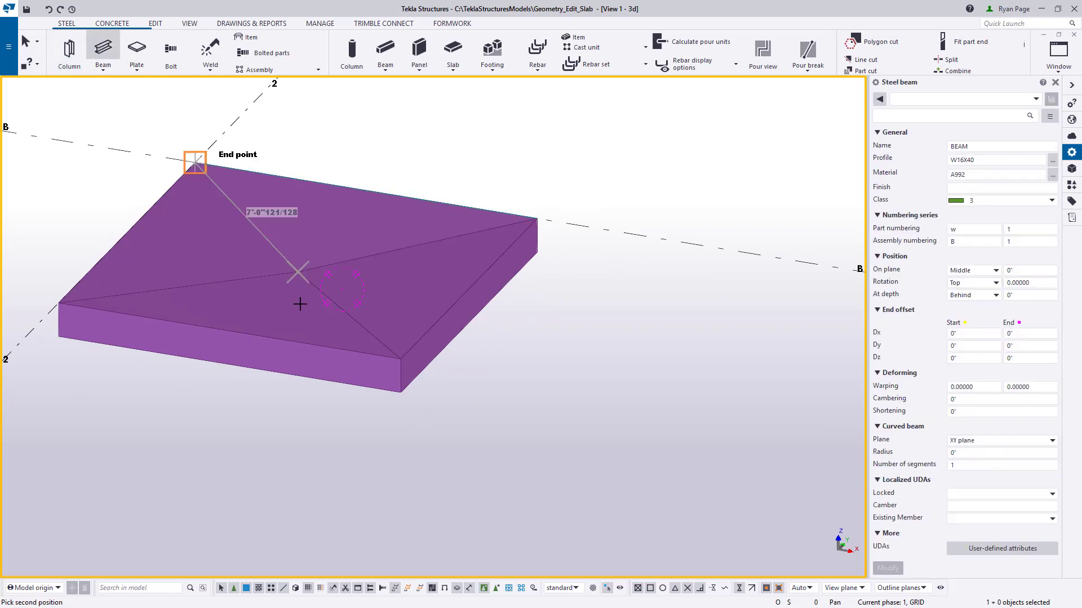
{"action": "scroll", "coordinate": [300, 304], "scroll_direction": "up", "scroll_amount": 4}
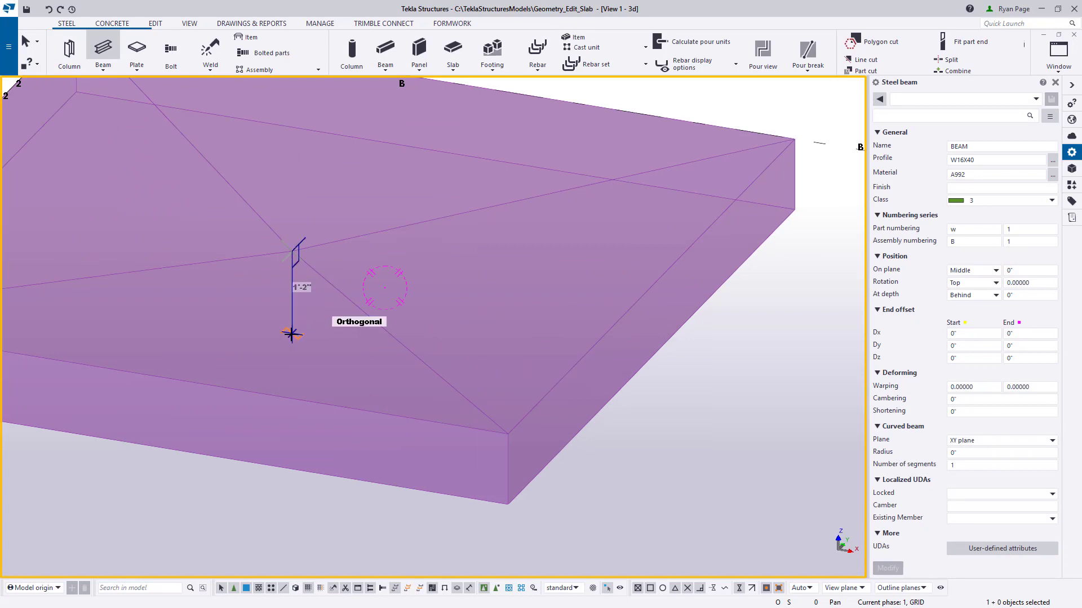
{"action": "type", "text": "2'"}
{"action": "key", "text": "Return"}
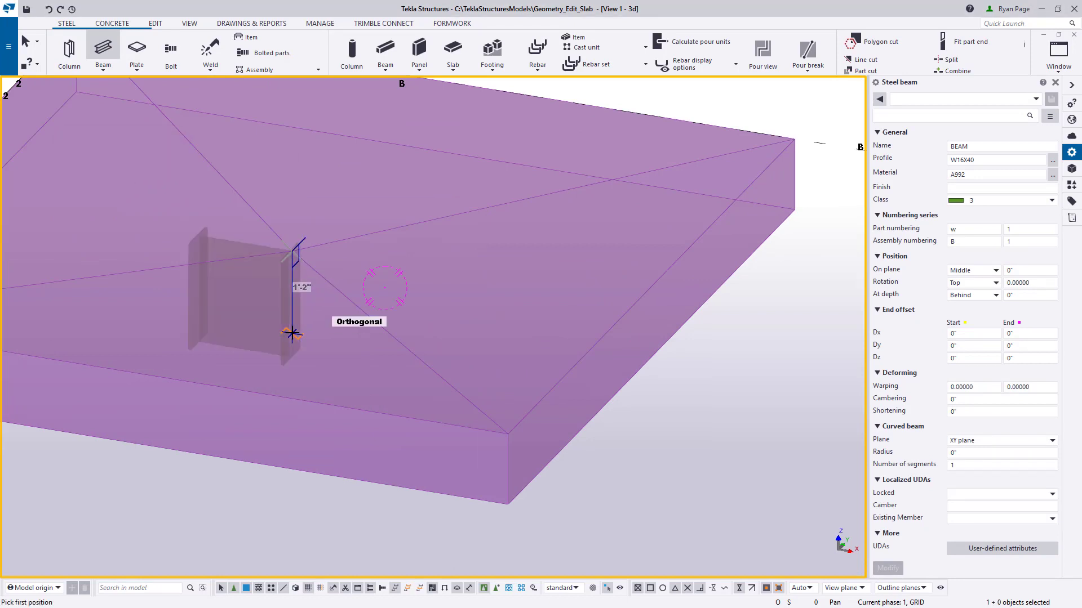
{"action": "right_click", "coordinate": [386, 260]}
{"action": "left_click", "coordinate": [438, 268]}
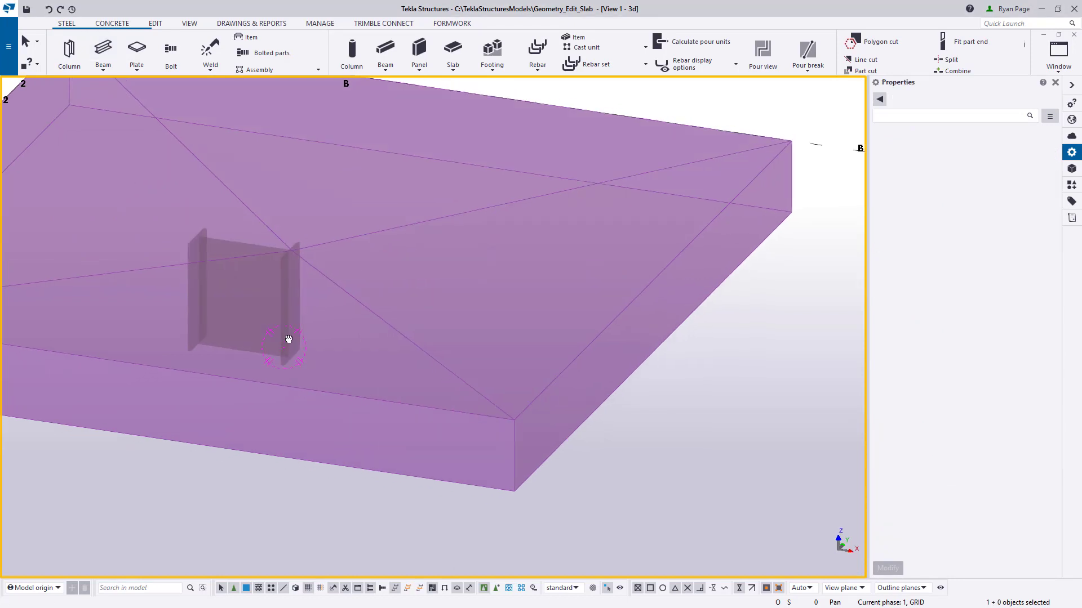
Step: Orbit to a low side angle and select the new beam
{"action": "middle_click_drag", "start_coordinate": [285, 338], "coordinate": [254, 275], "text": "ctrl"}
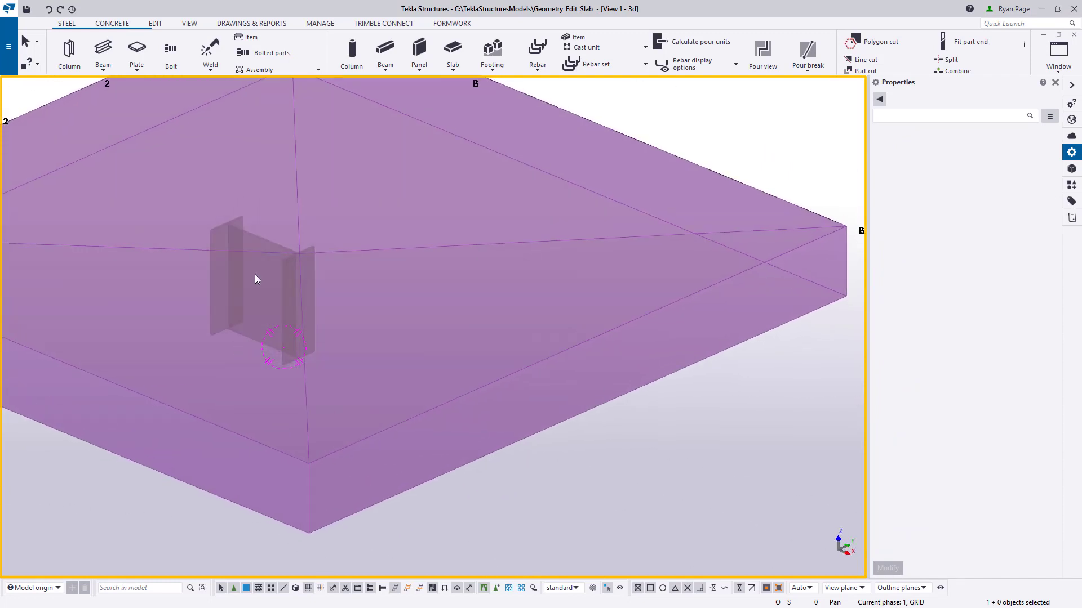
{"action": "left_click", "coordinate": [300, 312]}
{"action": "mouse_move", "coordinate": [370, 312]}
{"action": "middle_mouse_down"}
{"action": "mouse_move", "coordinate": [451, 331]}
{"action": "mouse_move", "coordinate": [362, 309]}
{"action": "mouse_move", "coordinate": [399, 317]}
{"action": "mouse_move", "coordinate": [389, 316]}
{"action": "middle_mouse_up"}
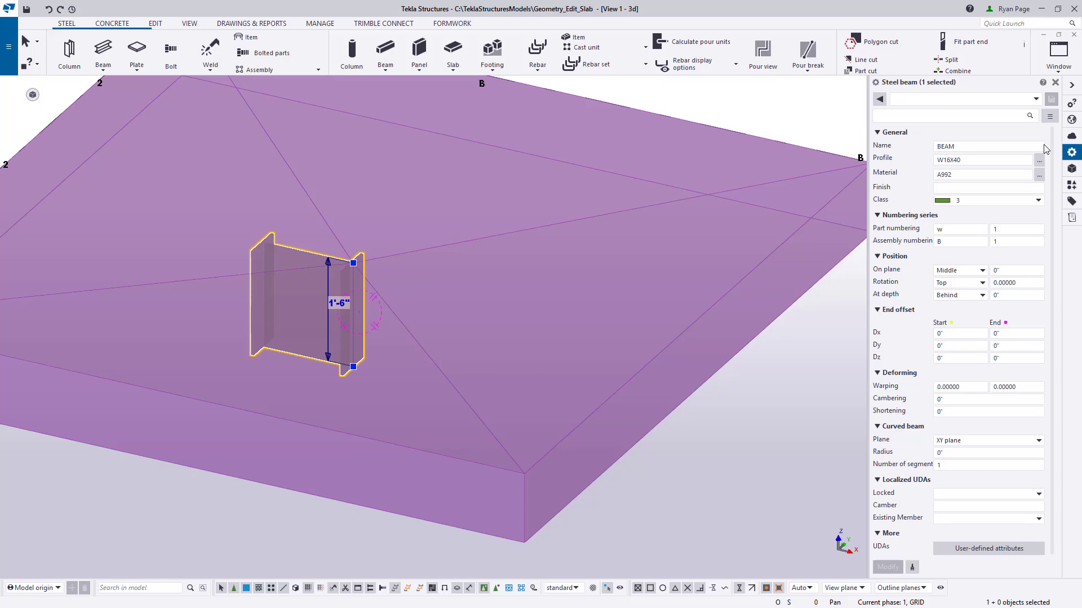
Step: Rename the short beam to 6" PIPE and give it the PIPE6STD profile
{"action": "left_click", "coordinate": [1042, 147]}
{"action": "type", "text": "6\" PIPE"}
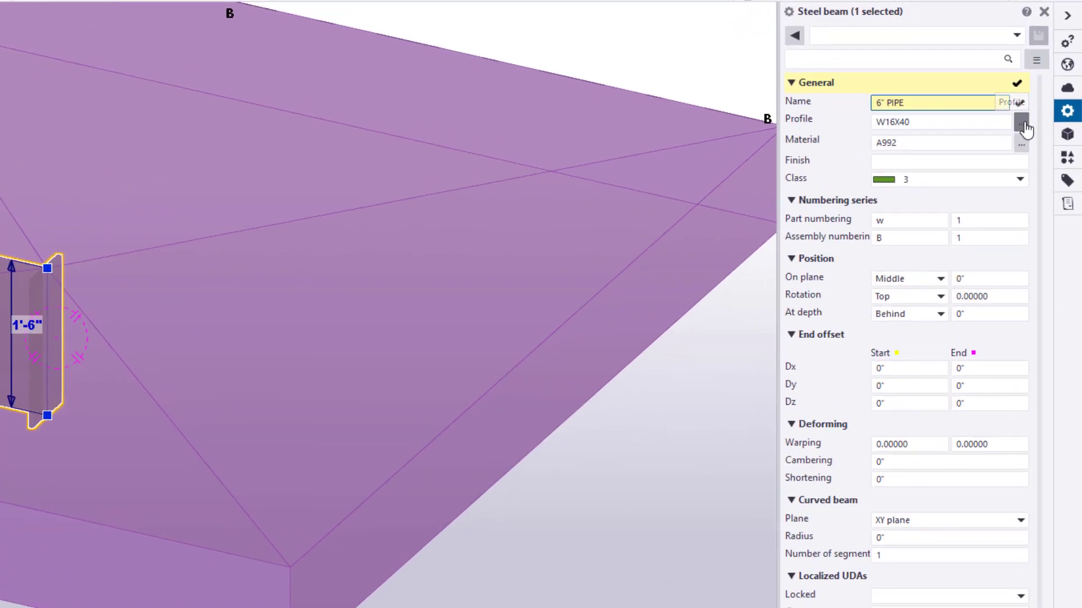
{"action": "left_click", "coordinate": [1021, 122]}
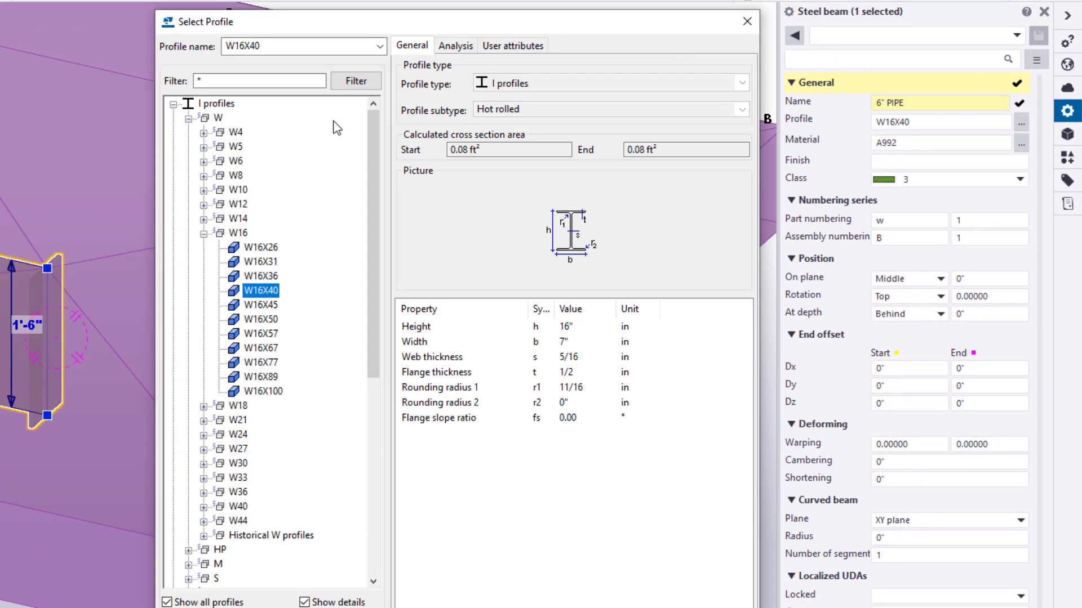
{"action": "left_click", "coordinate": [174, 105]}
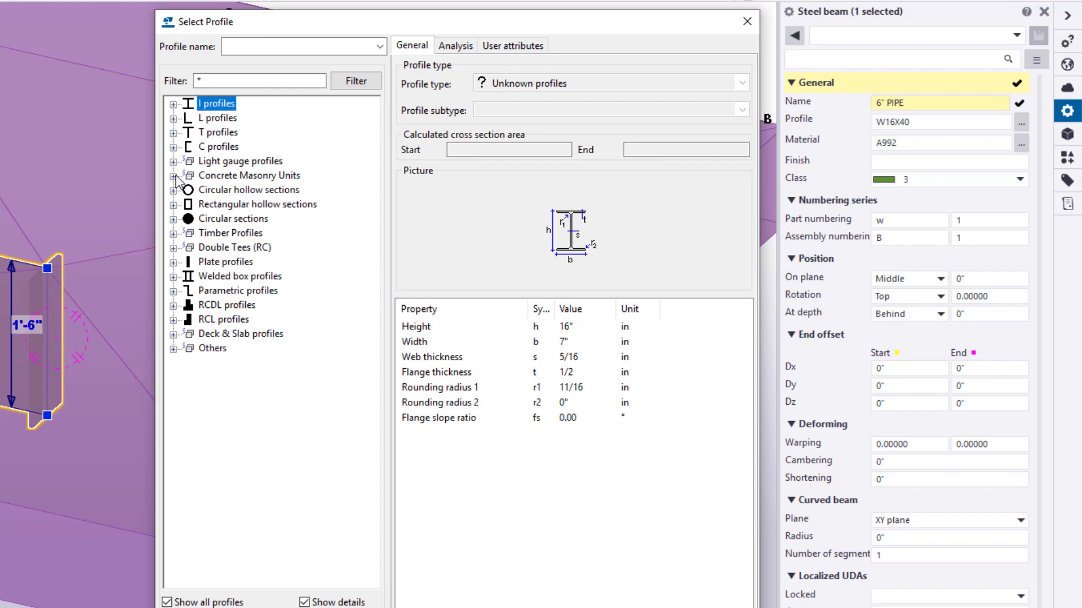
{"action": "left_click", "coordinate": [173, 191]}
{"action": "left_click", "coordinate": [189, 205]}
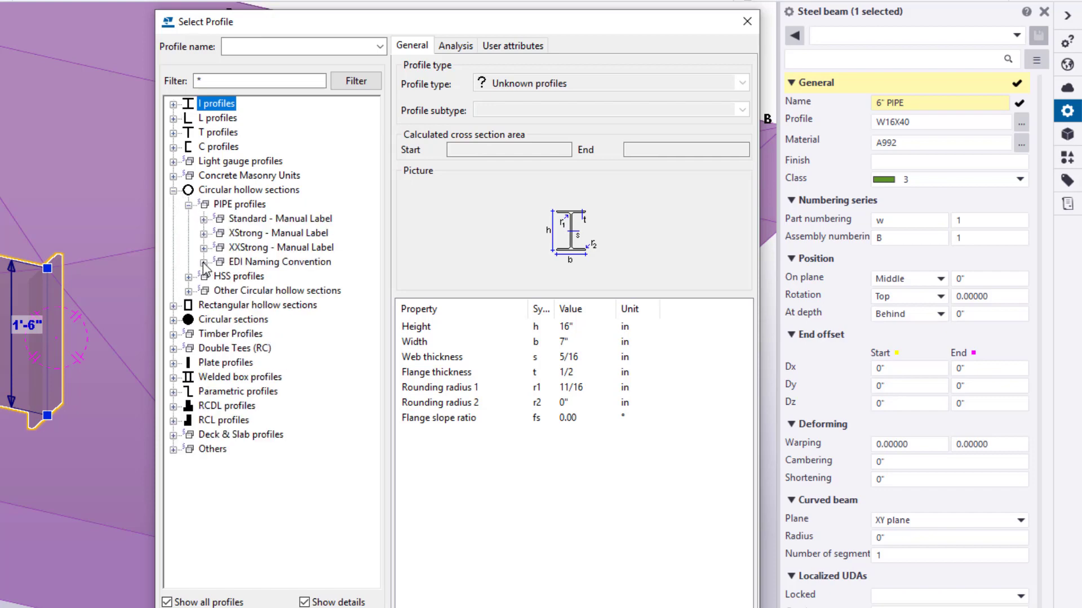
{"action": "left_click", "coordinate": [203, 220]}
{"action": "left_click", "coordinate": [274, 395]}
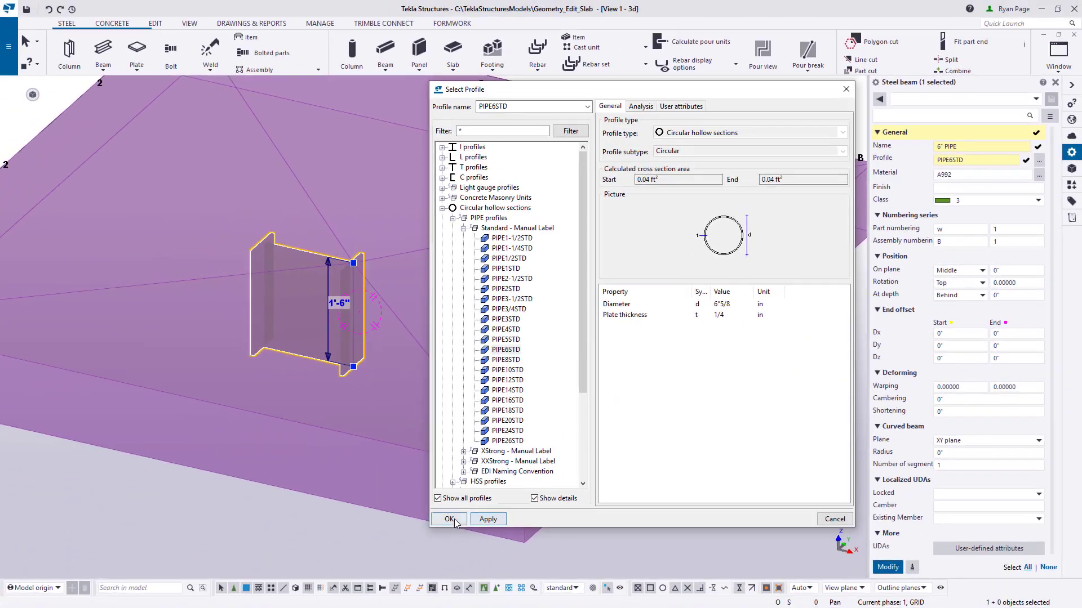
{"action": "left_click", "coordinate": [475, 519]}
{"action": "left_click", "coordinate": [449, 519]}
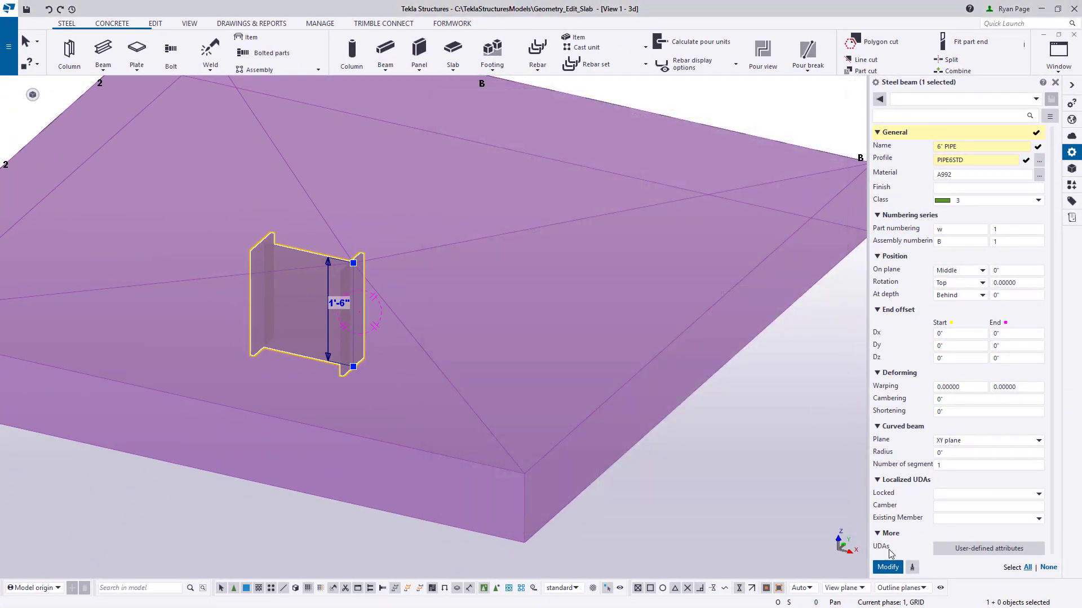
{"action": "left_click", "coordinate": [887, 568]}
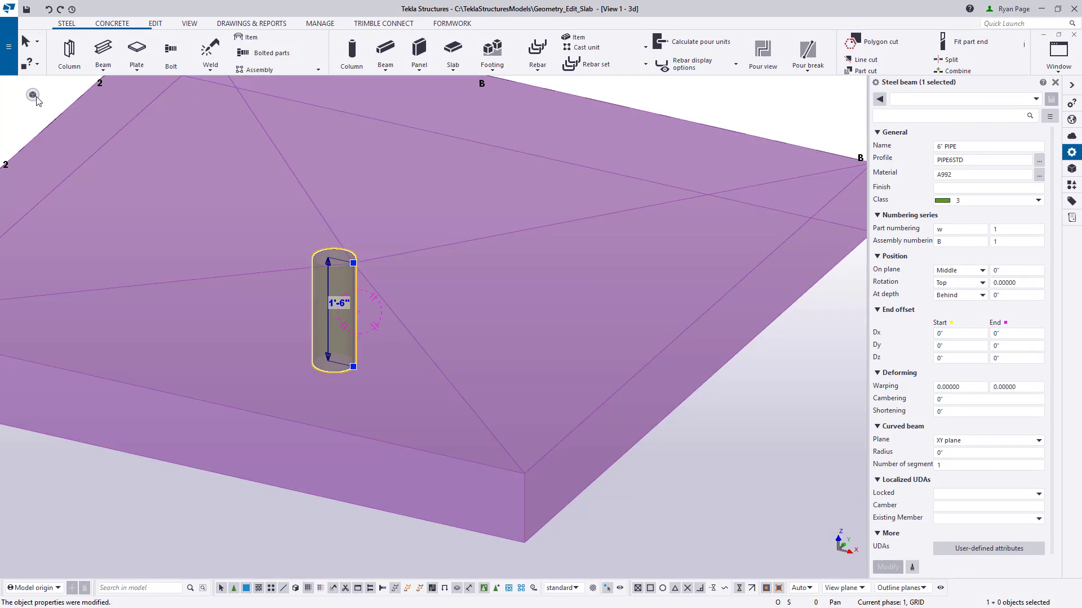
Step: Set the pipe's At depth position to Middle so it is centred on its axis
{"action": "mouse_move", "coordinate": [37, 96]}
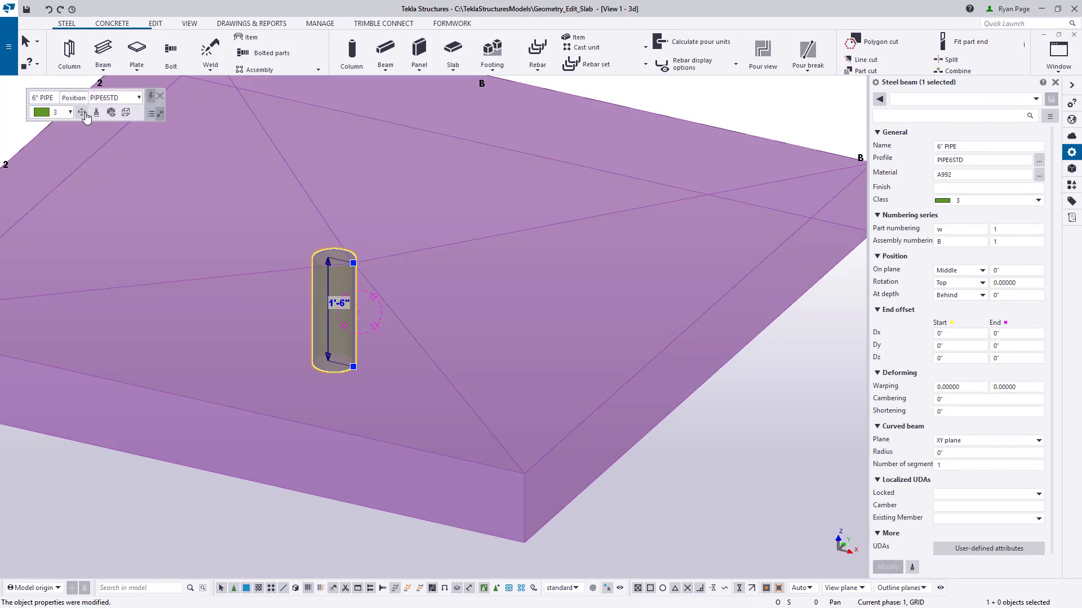
{"action": "mouse_move", "coordinate": [83, 113]}
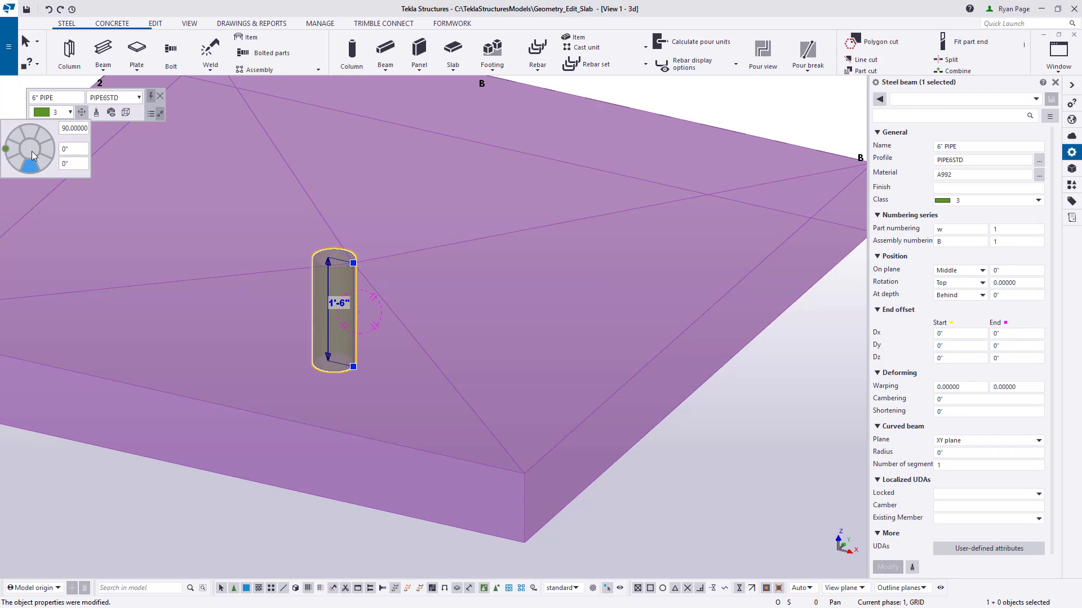
{"action": "left_click", "coordinate": [31, 151]}
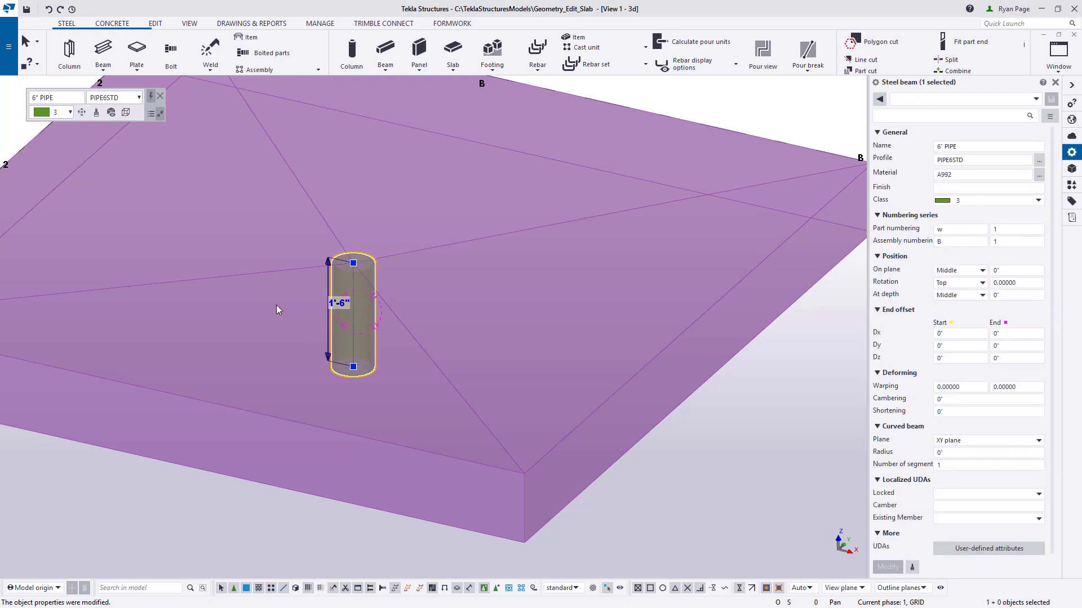
{"action": "scroll", "coordinate": [346, 302], "scroll_direction": "up", "scroll_amount": 4}
Step: Change the 6" PIPE's length to 1'-6"1/2 so its top reaches the sloped slab surface
{"action": "middle_click_drag", "start_coordinate": [404, 311], "coordinate": [431, 318]}
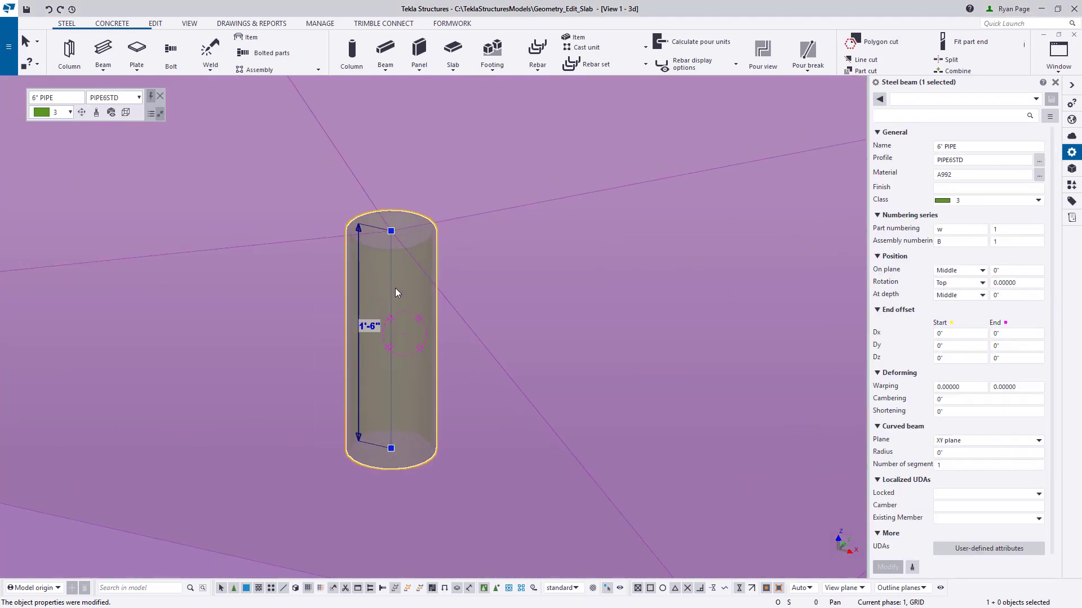
{"action": "scroll", "coordinate": [400, 384], "scroll_direction": "down", "scroll_amount": 3}
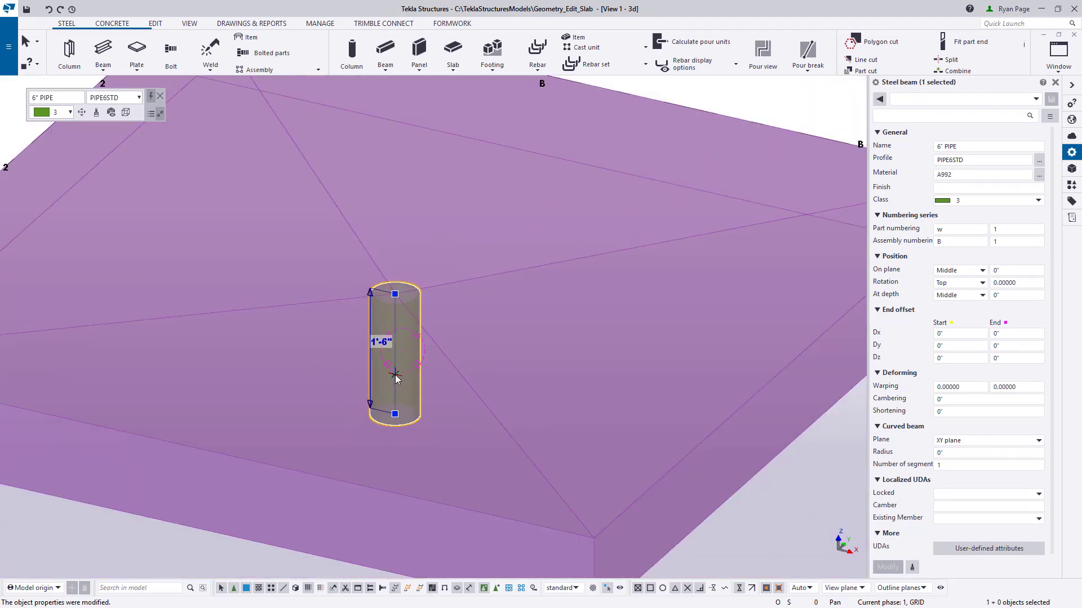
{"action": "middle_click_drag", "start_coordinate": [395, 393], "coordinate": [402, 415], "text": "ctrl"}
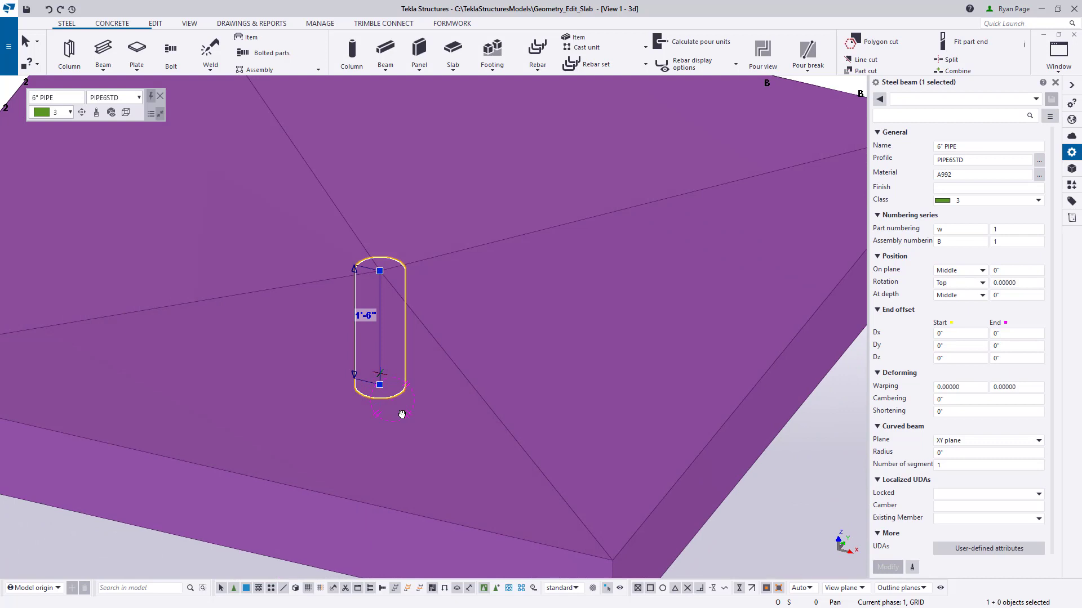
{"action": "middle_click_drag", "start_coordinate": [402, 415], "coordinate": [390, 353], "text": "ctrl"}
{"action": "scroll", "coordinate": [386, 325], "scroll_direction": "up", "scroll_amount": 2}
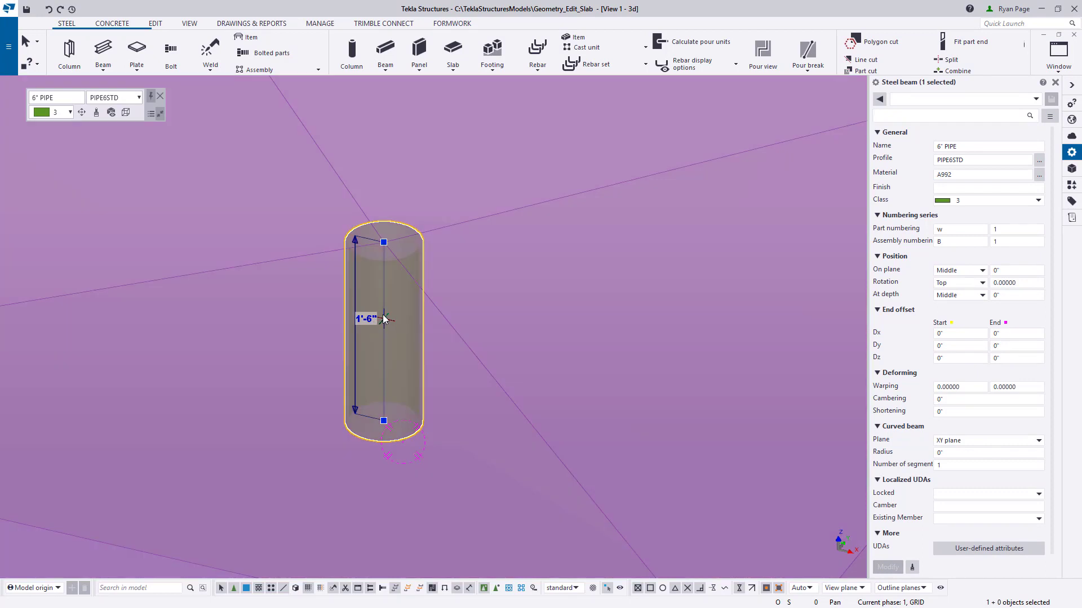
{"action": "left_click", "coordinate": [364, 319]}
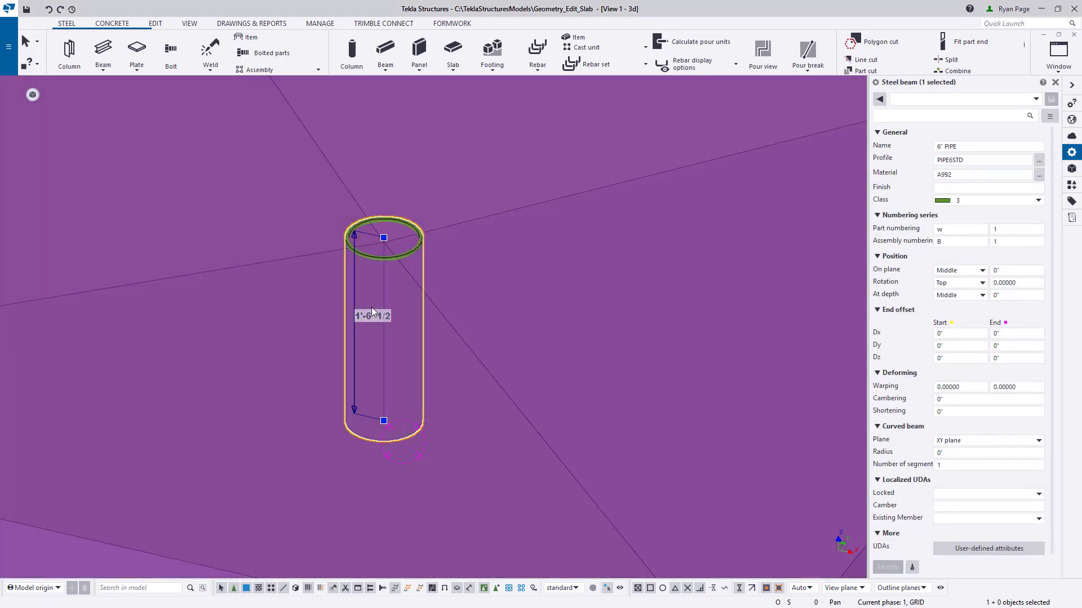
{"action": "middle_click_drag", "start_coordinate": [370, 306], "coordinate": [665, 480], "text": "ctrl"}
{"action": "scroll", "coordinate": [375, 437], "scroll_direction": "down", "scroll_amount": 5}
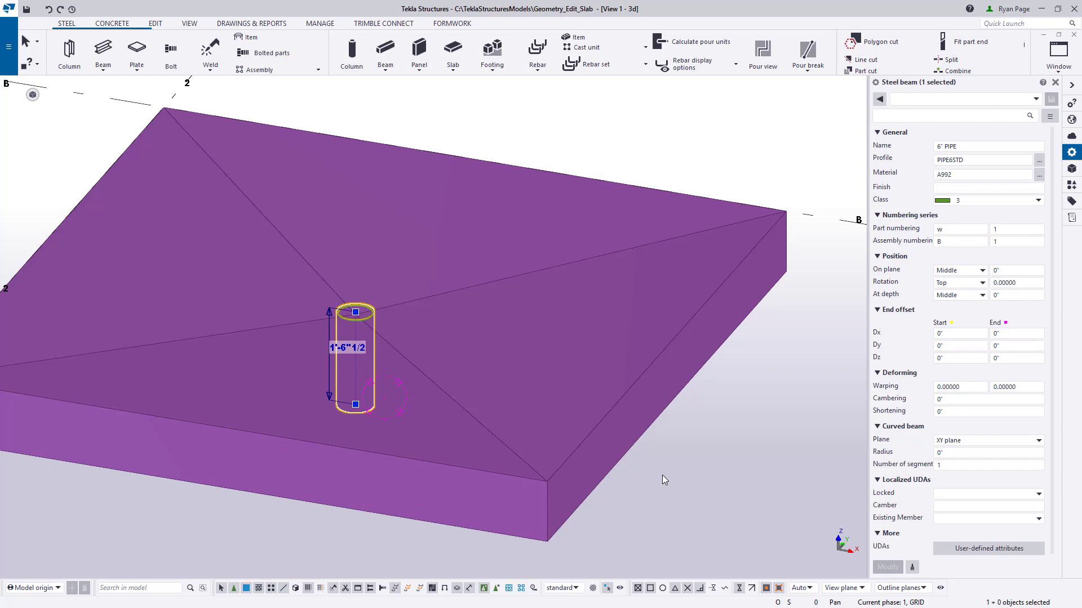
Step: Part-cut the slab with the pipe to make the centred drain hole
{"action": "left_click", "coordinate": [662, 480]}
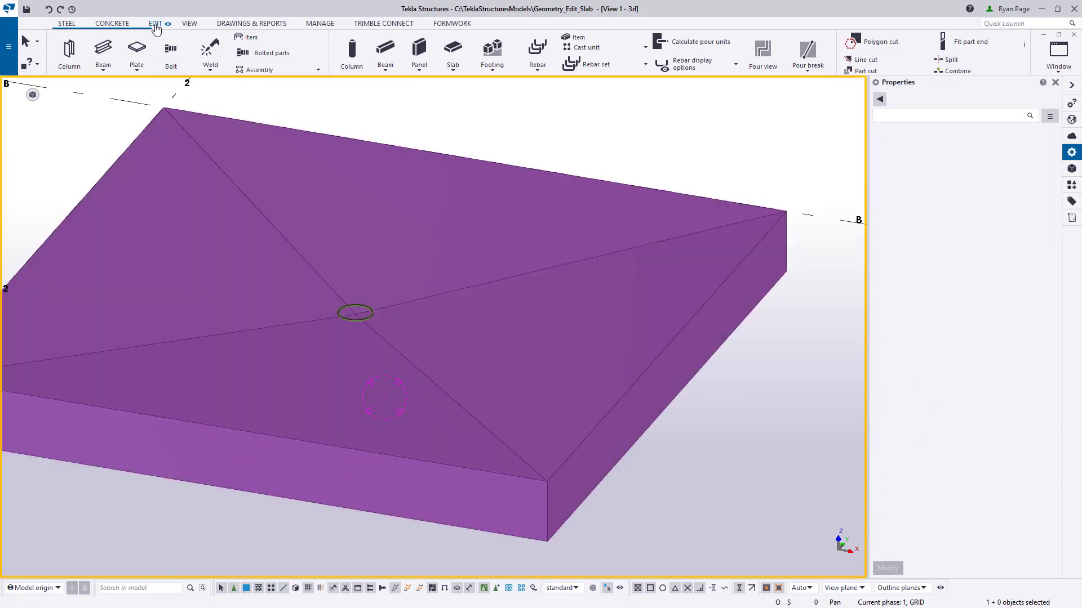
{"action": "left_click", "coordinate": [155, 24]}
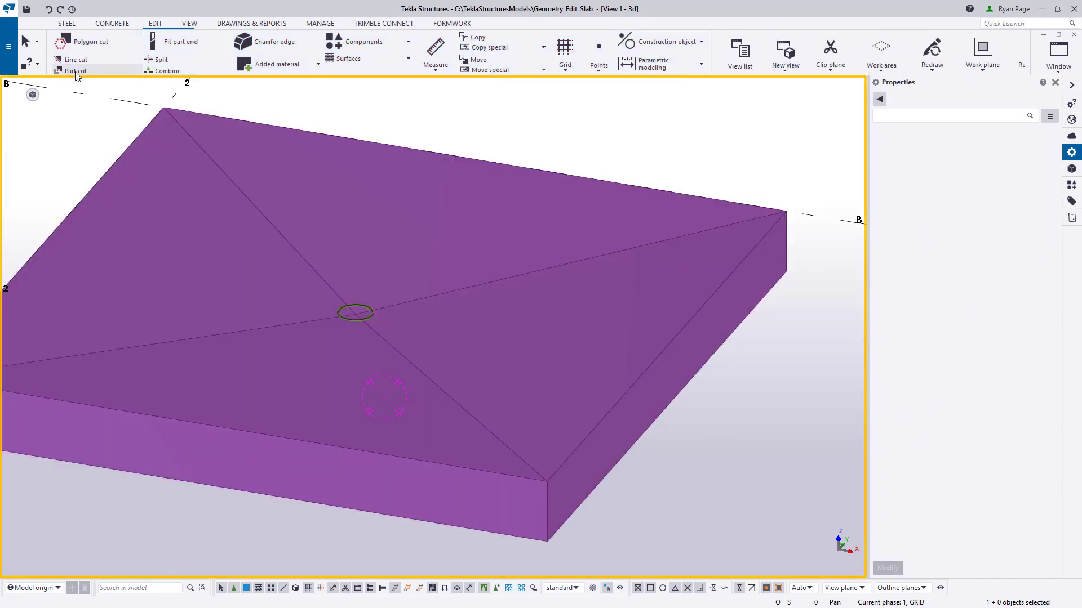
{"action": "left_click", "coordinate": [76, 71]}
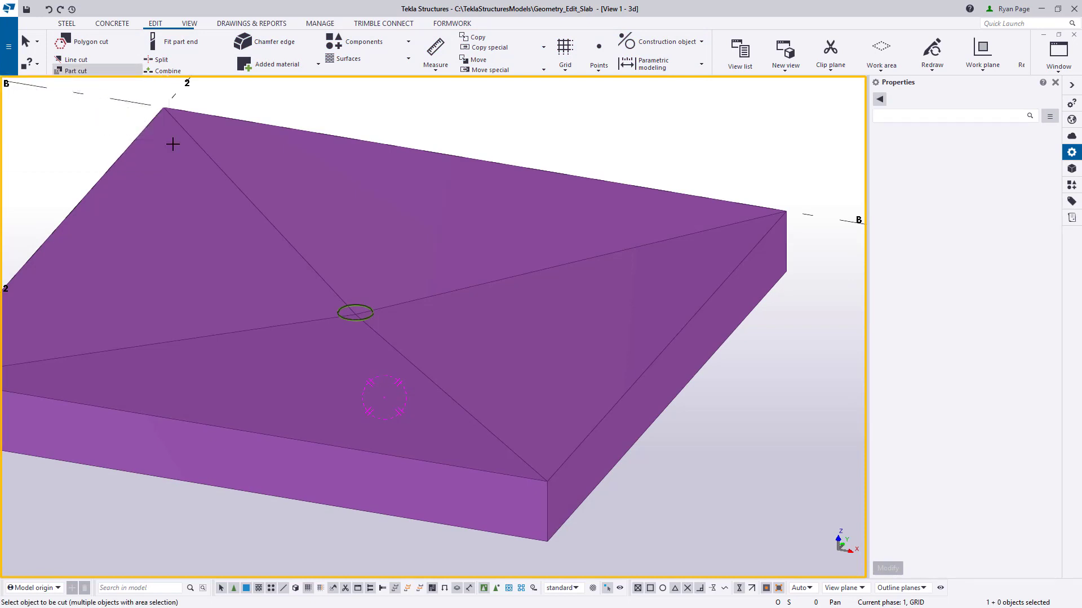
{"action": "left_click", "coordinate": [325, 172]}
{"action": "scroll", "coordinate": [347, 307], "scroll_direction": "up", "scroll_amount": 5}
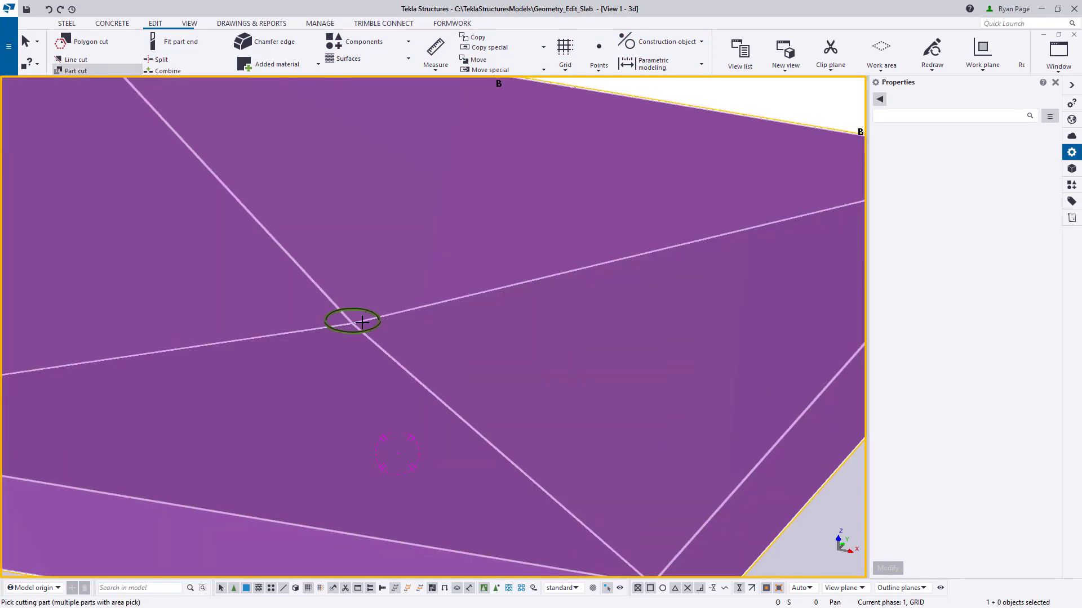
{"action": "left_click", "coordinate": [347, 307]}
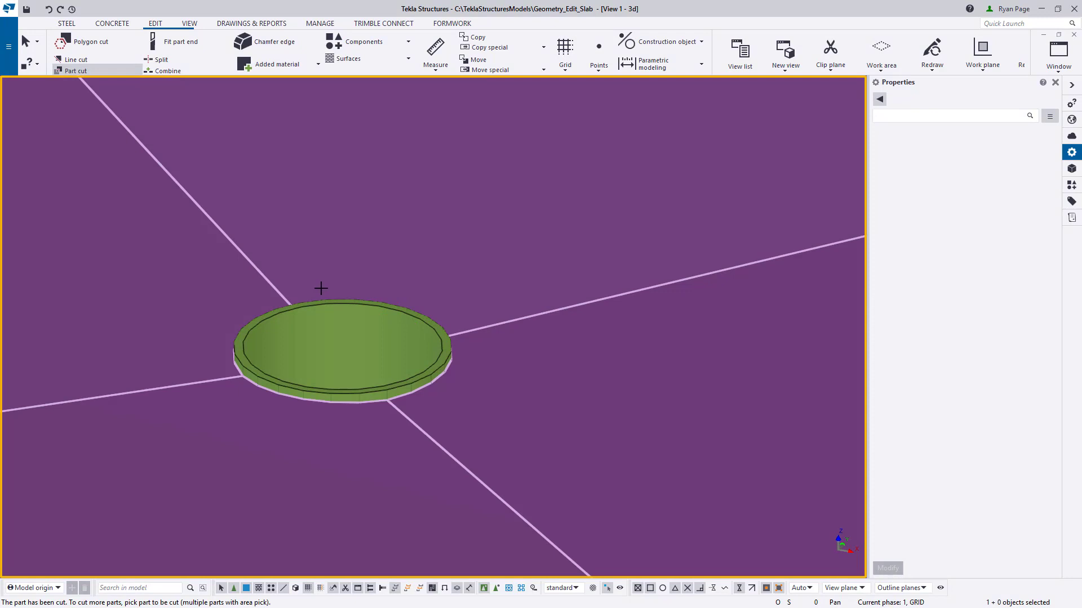
{"action": "scroll", "coordinate": [338, 284], "scroll_direction": "down", "scroll_amount": 5}
{"action": "right_click", "coordinate": [350, 282]}
{"action": "left_click", "coordinate": [383, 289]}
Step: Orbit the model to inspect the drain hole through the slab
{"action": "scroll", "coordinate": [330, 305], "scroll_direction": "up", "scroll_amount": 5}
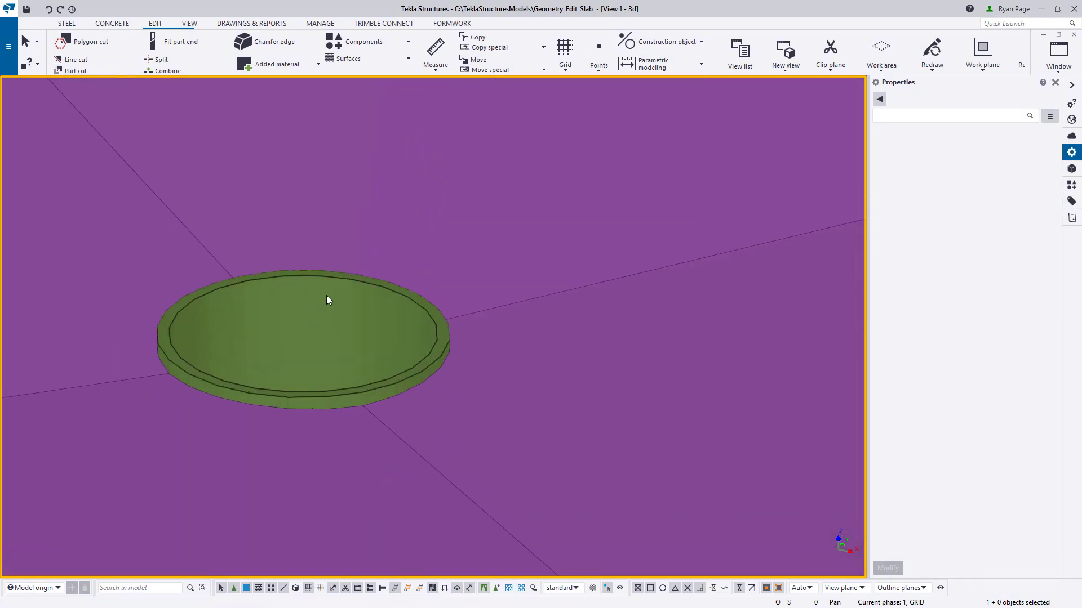
{"action": "scroll", "coordinate": [328, 401], "scroll_direction": "down", "scroll_amount": 6}
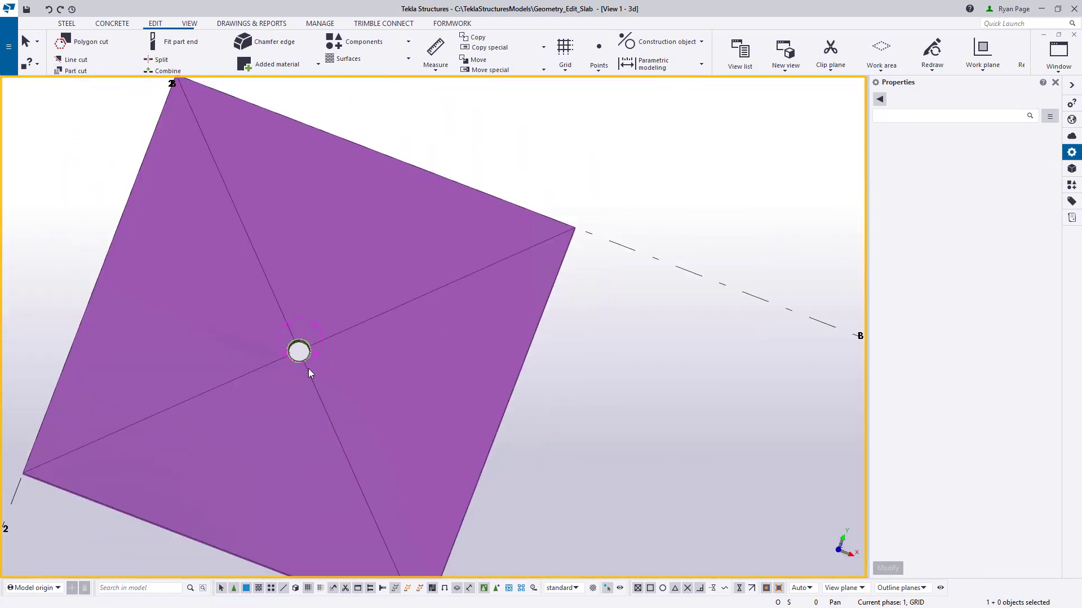
{"action": "middle_click_drag", "start_coordinate": [309, 368], "coordinate": [319, 263], "text": "ctrl"}
{"action": "scroll", "coordinate": [300, 394], "scroll_direction": "up", "scroll_amount": 4}
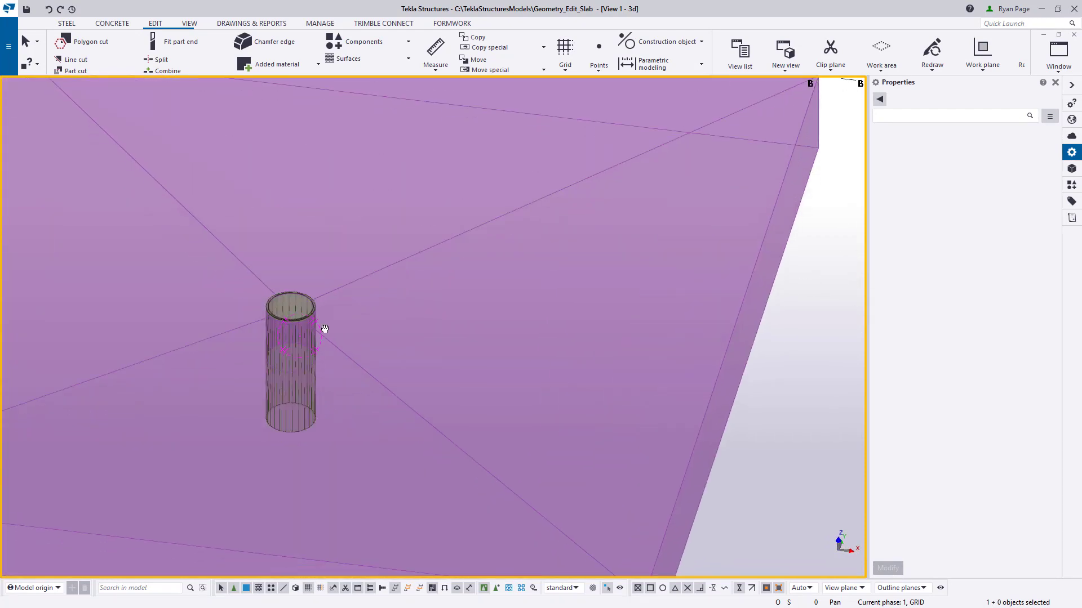
{"action": "scroll", "coordinate": [618, 364], "scroll_direction": "down", "scroll_amount": 2}
{"action": "right_click", "coordinate": [654, 344]}
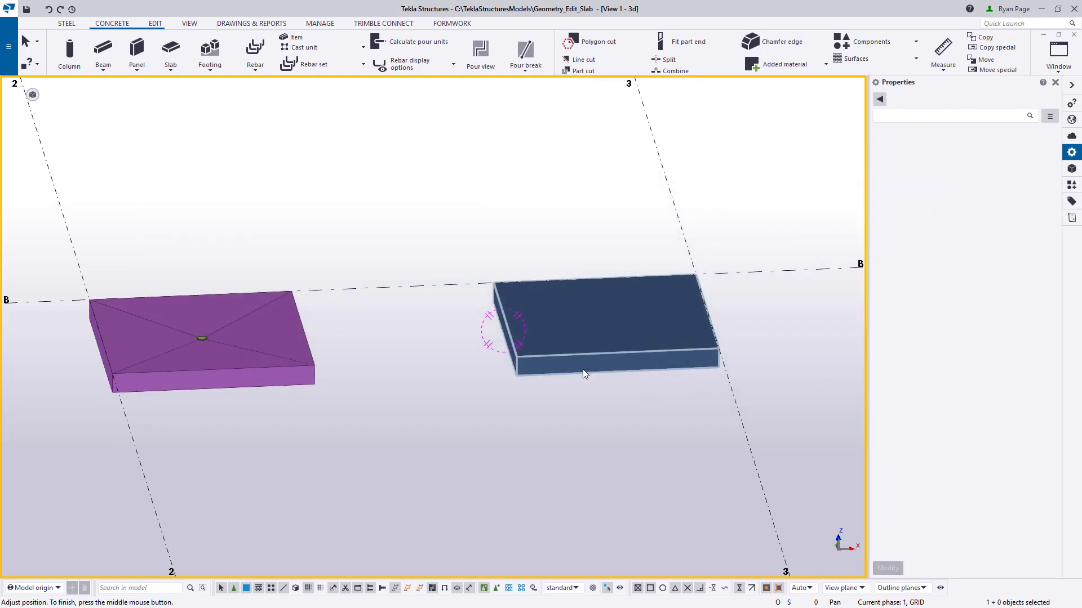
Step: Convert the SLOPED SLAB SUMP slab into a concrete item
{"action": "right_click", "coordinate": [583, 369]}
{"action": "left_click", "coordinate": [644, 363]}
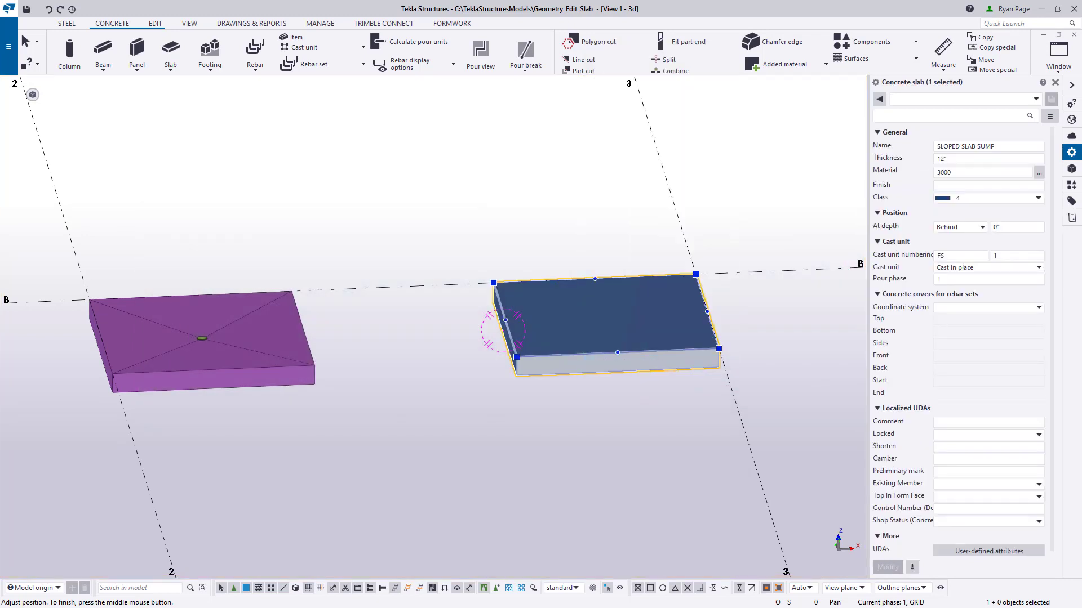
{"action": "left_click_drag", "start_coordinate": [373, 365], "coordinate": [473, 375]}
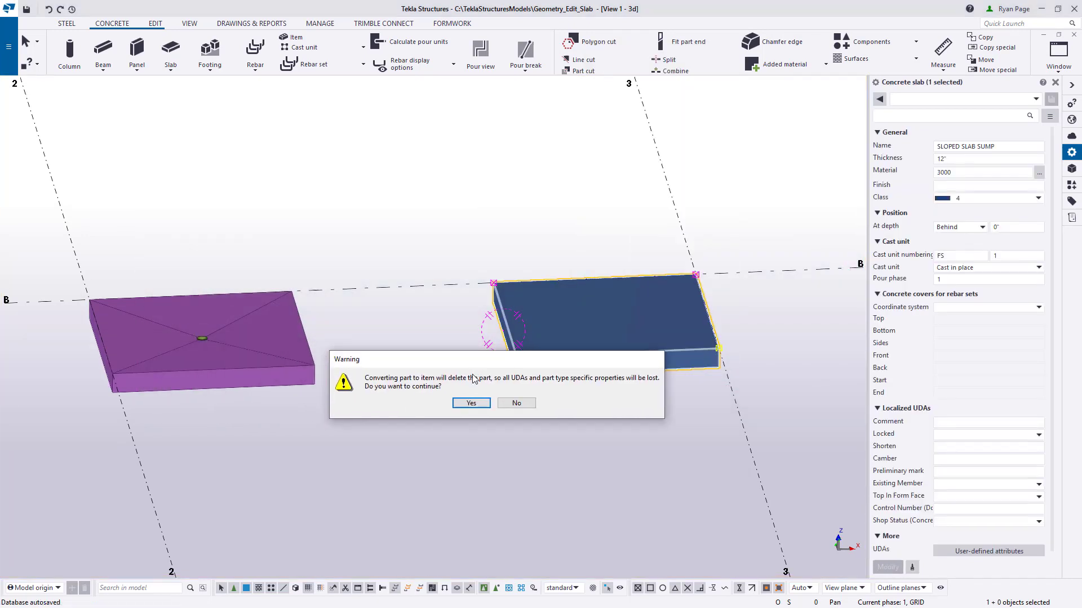
{"action": "left_click", "coordinate": [471, 403]}
Step: Set the sump item's class to 5 so it shows green, then view both slabs in plan
{"action": "left_click", "coordinate": [634, 377]}
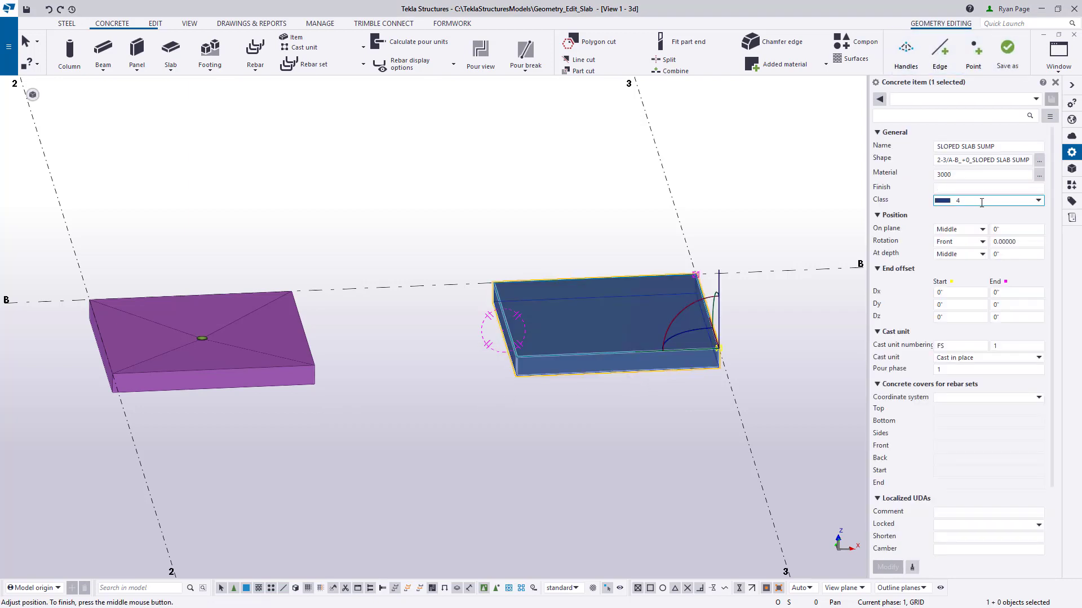
{"action": "left_click", "coordinate": [982, 203]}
{"action": "left_click", "coordinate": [972, 274]}
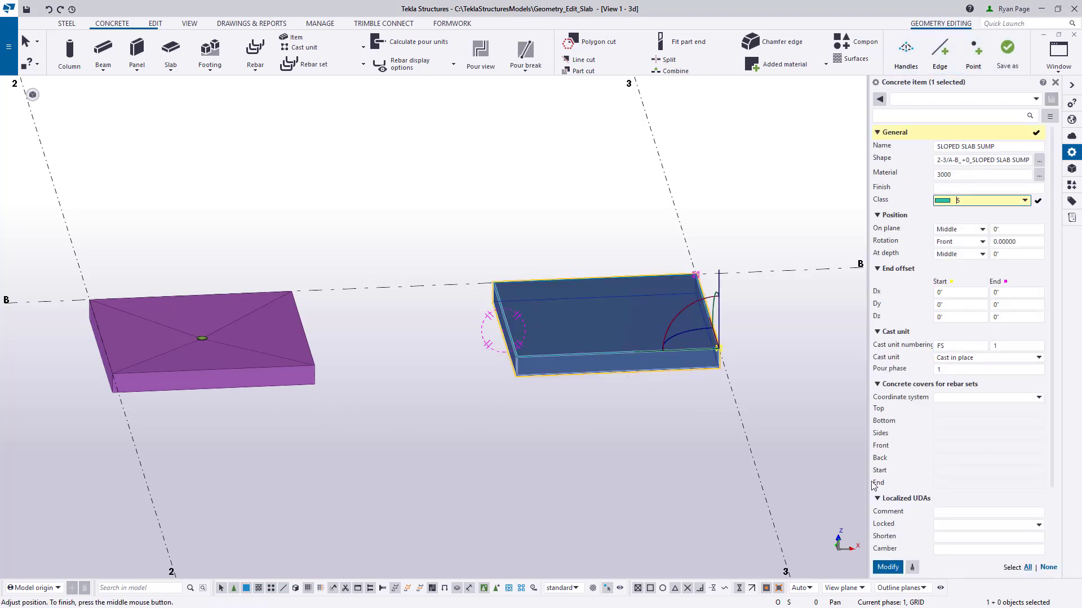
{"action": "left_click", "coordinate": [894, 572]}
{"action": "left_click", "coordinate": [573, 428]}
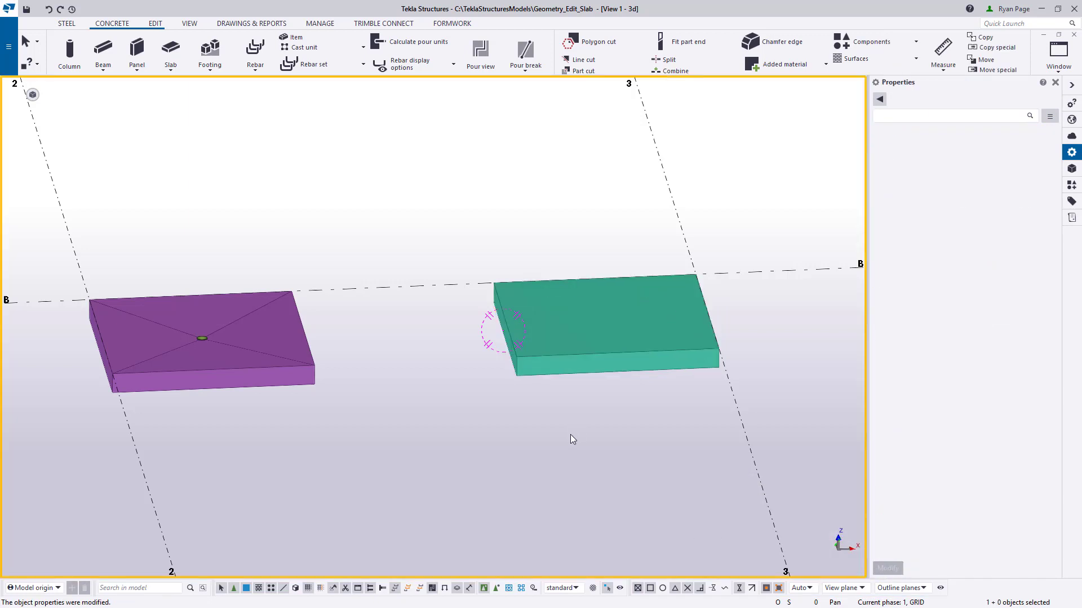
{"action": "key", "text": "ctrl+p"}
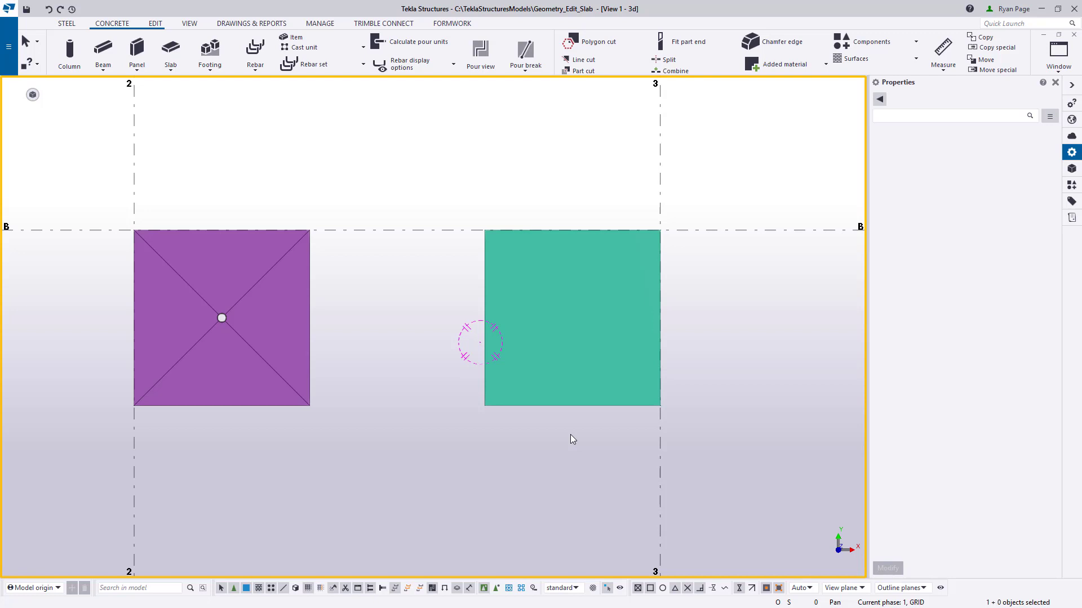
Step: Draw a vertical construction line along the green slab's right edge
{"action": "left_click", "coordinate": [575, 405]}
{"action": "middle_click_drag", "start_coordinate": [579, 445], "coordinate": [577, 447]}
{"action": "left_click", "coordinate": [155, 24]}
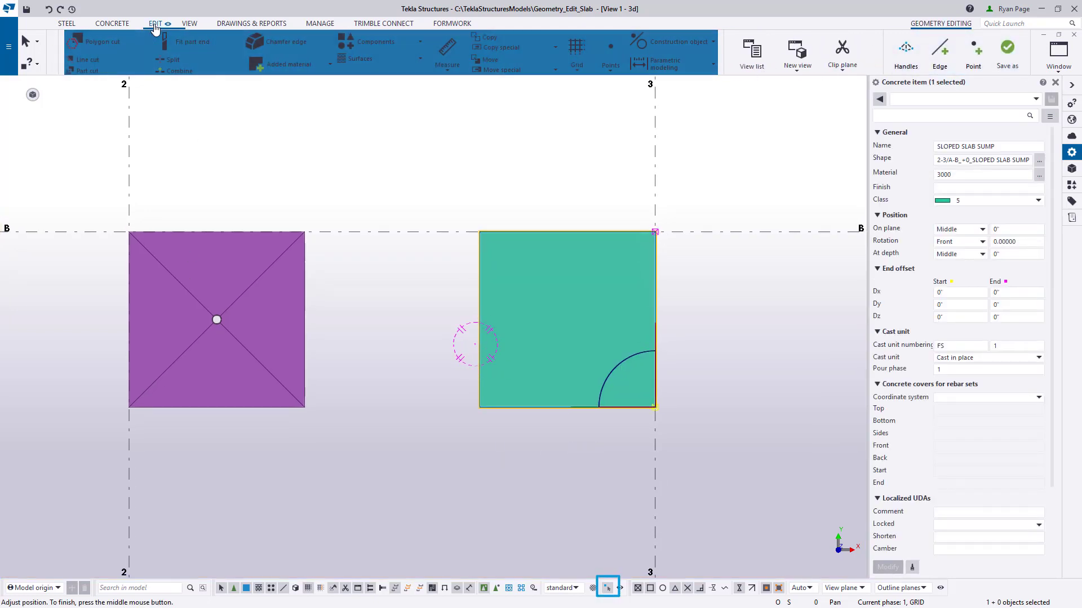
{"action": "left_click", "coordinate": [692, 47]}
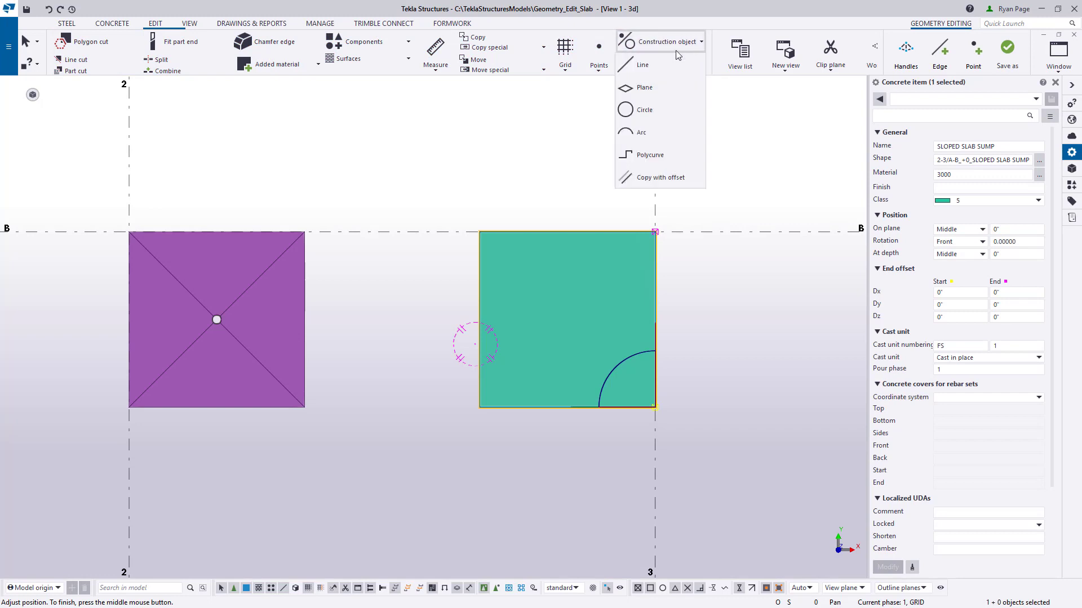
{"action": "left_click", "coordinate": [643, 65]}
{"action": "scroll", "coordinate": [649, 279], "scroll_direction": "up", "scroll_amount": 3}
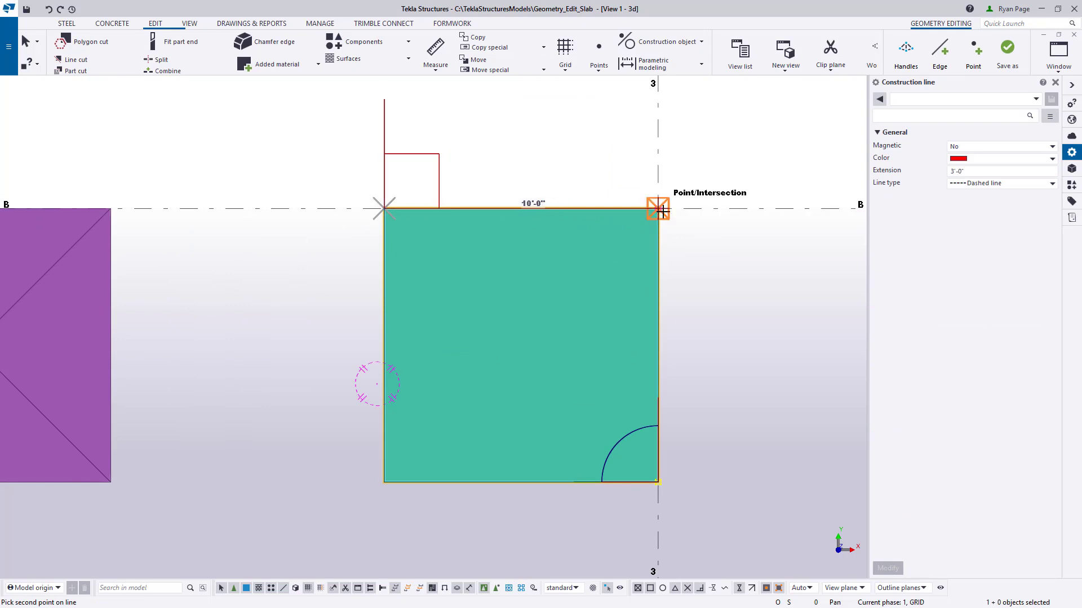
{"action": "left_click", "coordinate": [658, 208]}
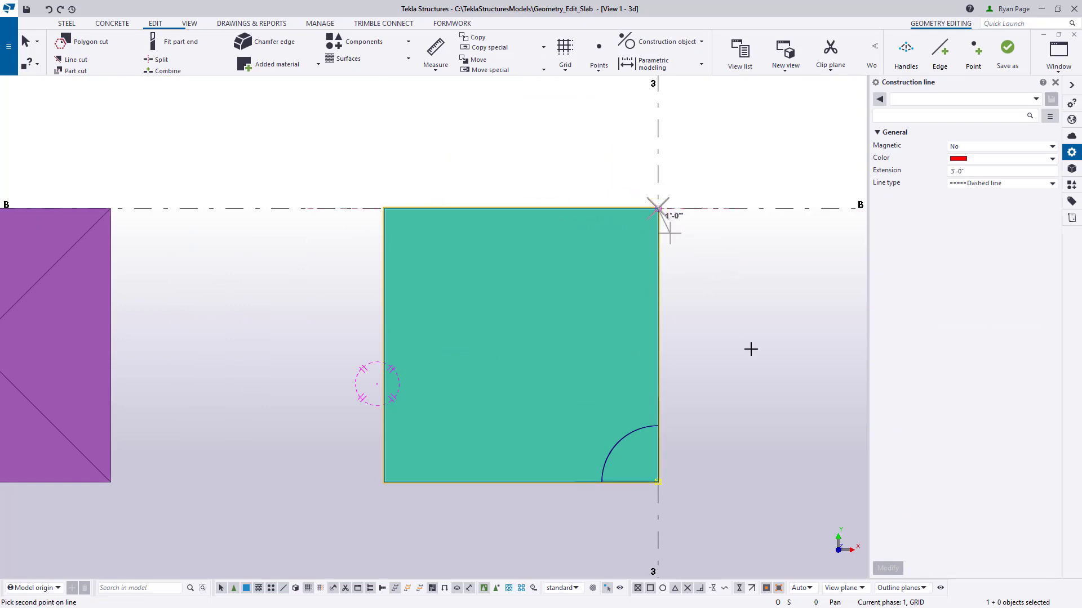
{"action": "left_click", "coordinate": [658, 481]}
{"action": "right_click", "coordinate": [701, 326]}
{"action": "left_click", "coordinate": [767, 337]}
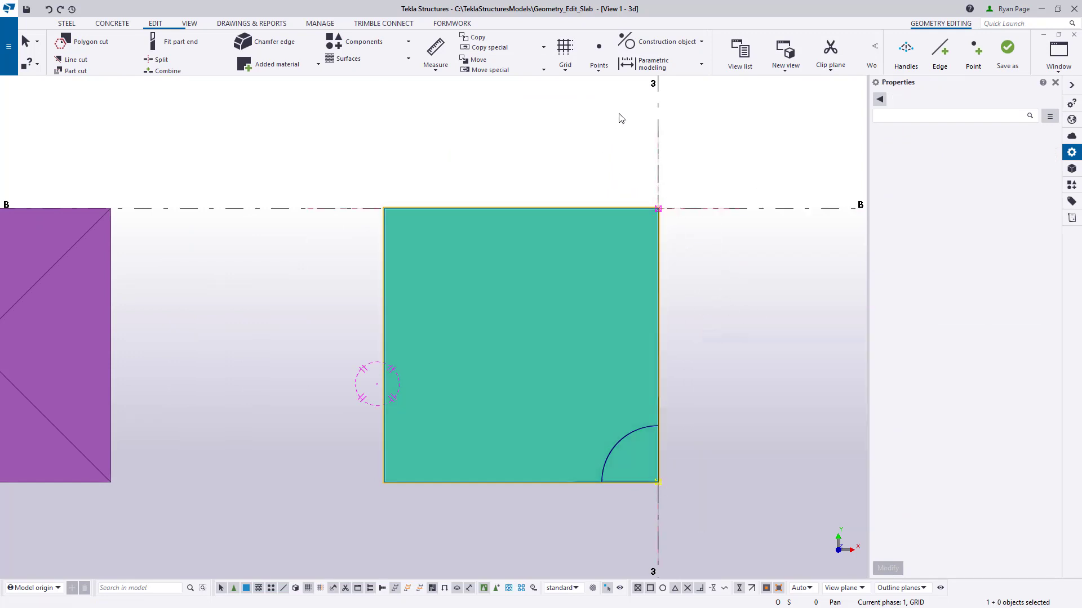
Step: Move the vertical construction line left and the top line down into the slab
{"action": "left_click", "coordinate": [658, 148]}
{"action": "right_click", "coordinate": [667, 161]}
{"action": "left_click", "coordinate": [727, 238]}
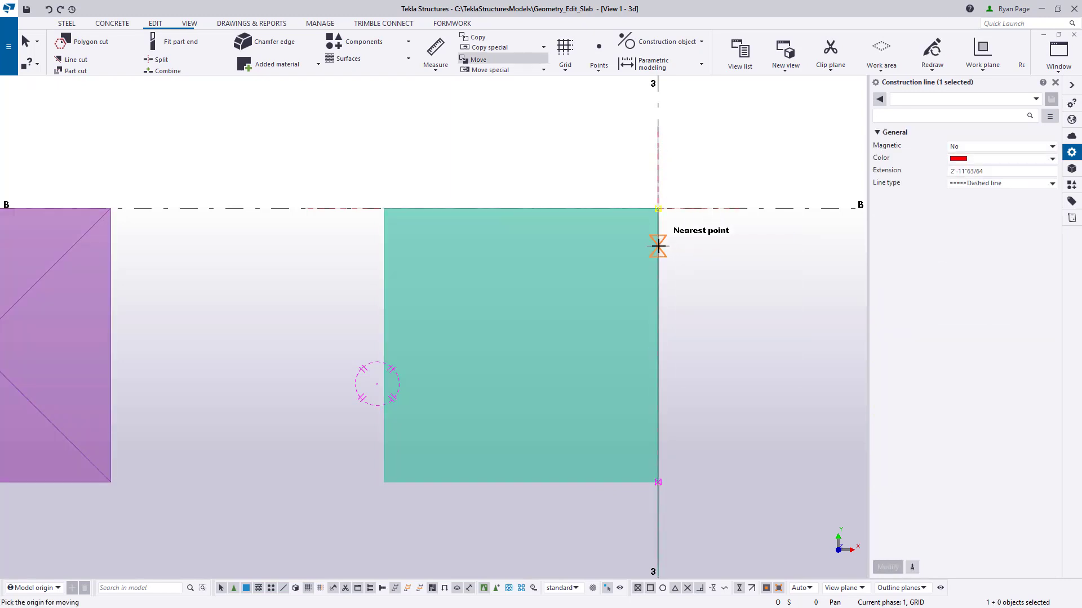
{"action": "left_click", "coordinate": [658, 247]}
{"action": "left_click", "coordinate": [631, 244]}
{"action": "left_click", "coordinate": [714, 210]}
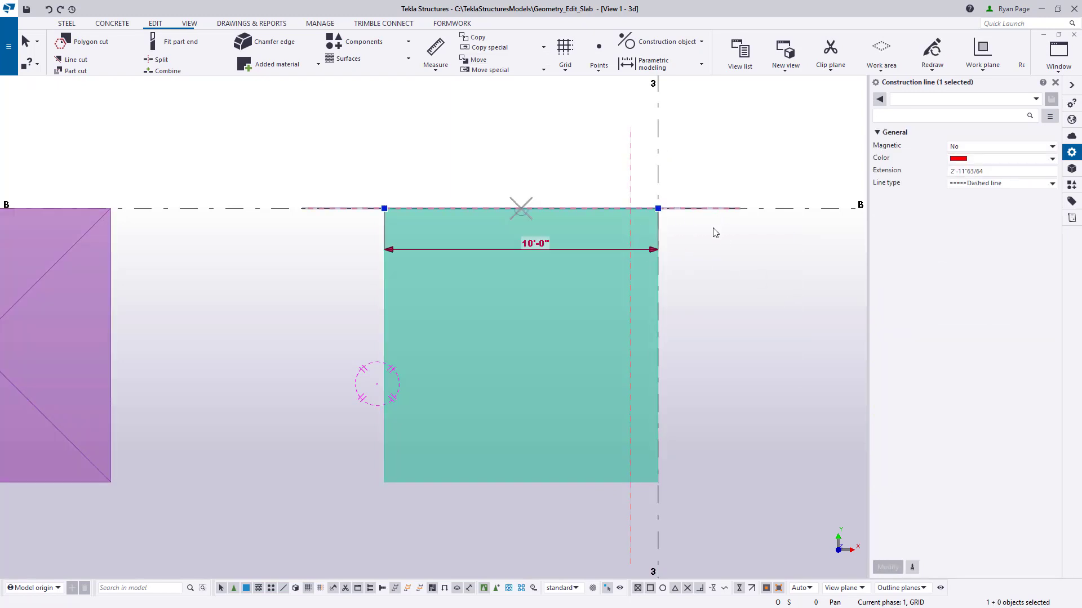
{"action": "right_click", "coordinate": [714, 233]}
{"action": "left_click", "coordinate": [755, 307]}
{"action": "left_click", "coordinate": [697, 220]}
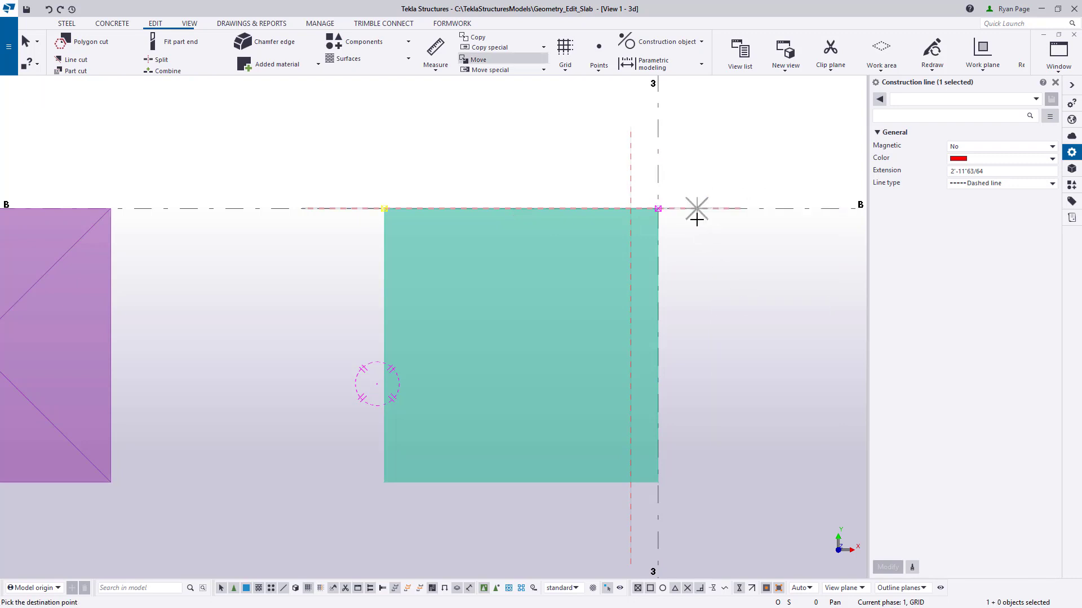
{"action": "left_click", "coordinate": [697, 236]}
Step: Copy the horizontal line 2'-0" lower and copy the vertical line to frame the square
{"action": "right_click", "coordinate": [696, 267]}
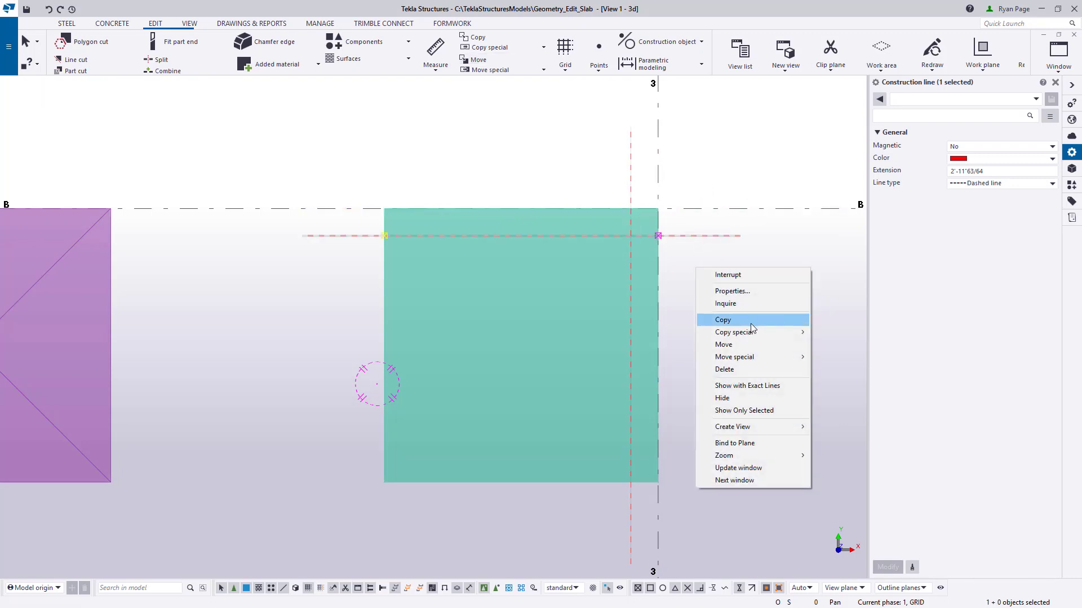
{"action": "left_click", "coordinate": [732, 320]}
{"action": "left_click", "coordinate": [681, 236]}
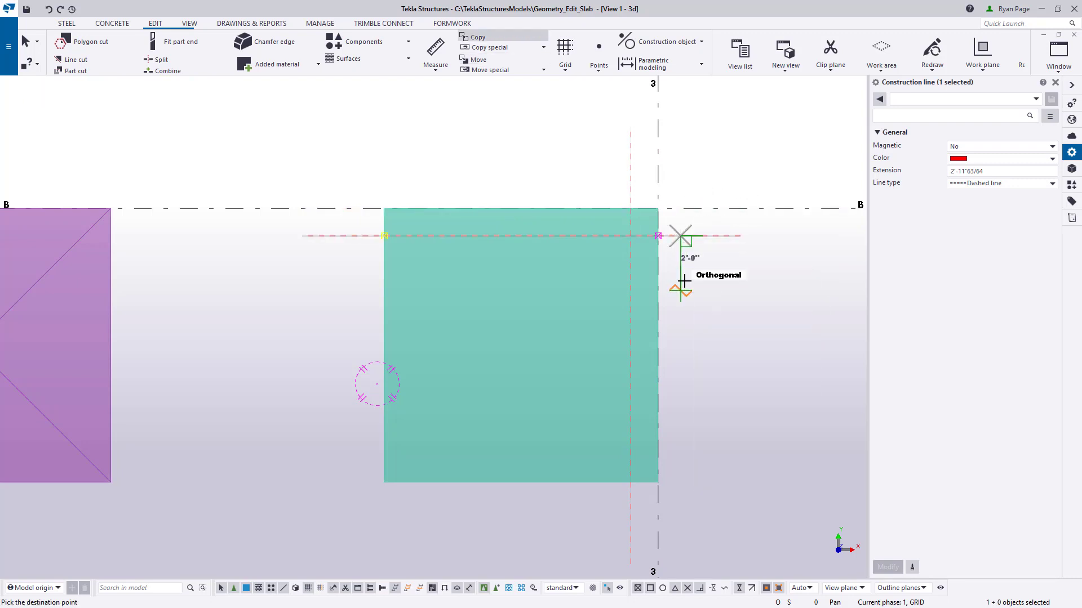
{"action": "left_click", "coordinate": [685, 288]}
{"action": "right_click", "coordinate": [684, 262]}
{"action": "left_click", "coordinate": [728, 270]}
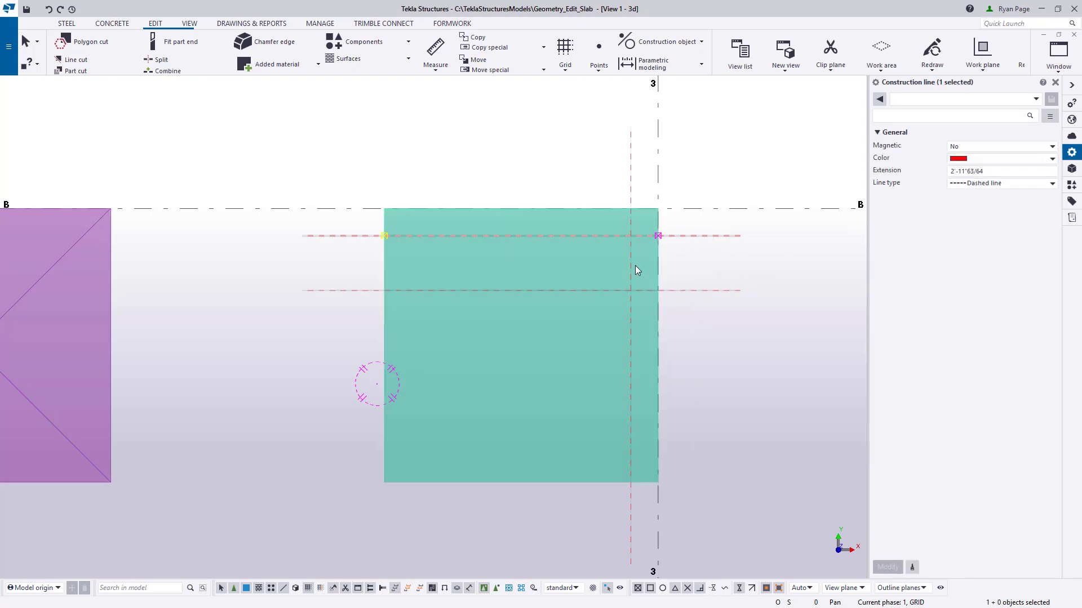
{"action": "left_click", "coordinate": [631, 266]}
{"action": "right_click", "coordinate": [631, 266]}
{"action": "left_click", "coordinate": [732, 316]}
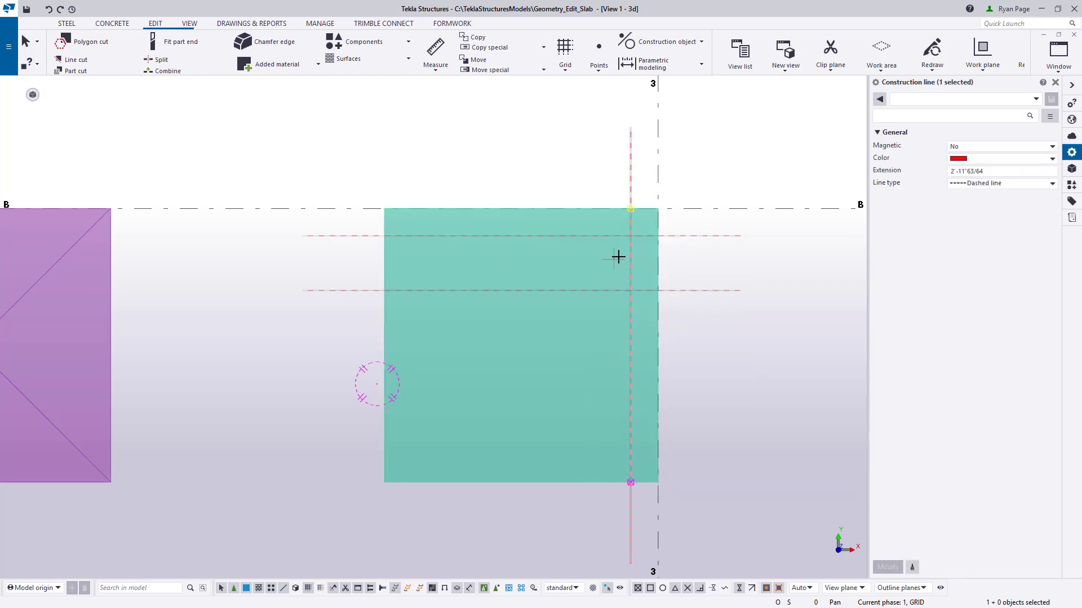
{"action": "left_click", "coordinate": [575, 257]}
{"action": "right_click", "coordinate": [629, 265]}
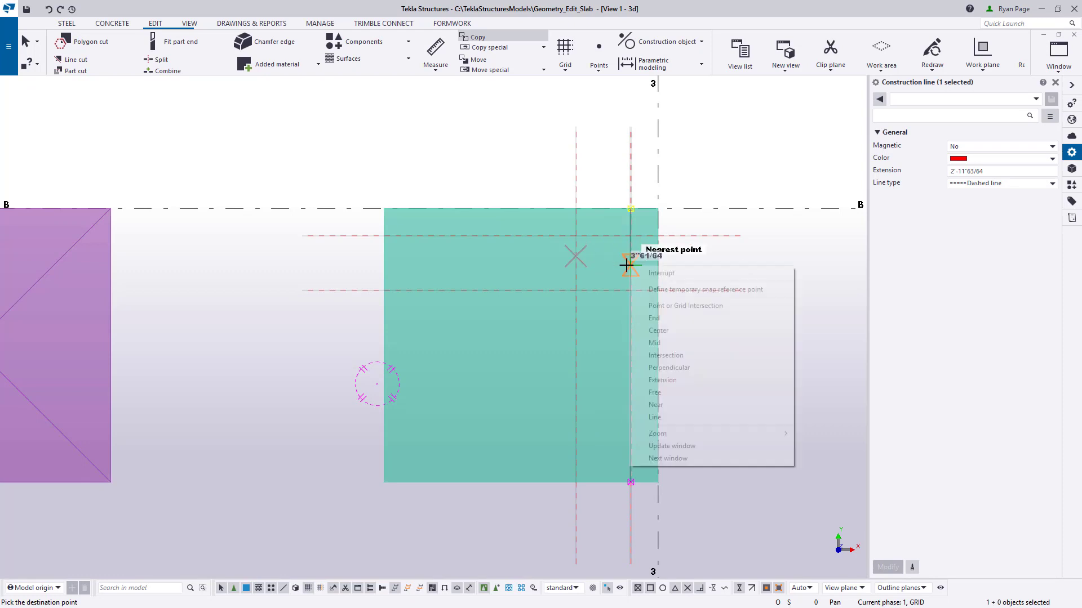
{"action": "left_click", "coordinate": [656, 273]}
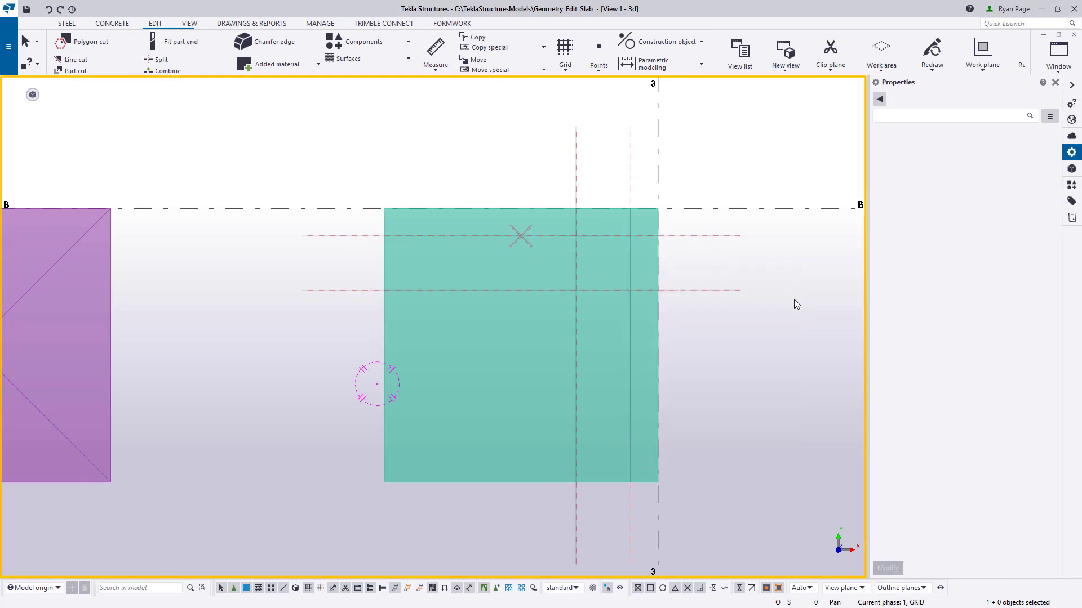
Step: Add points on the green slab's top face at the marked square's four corners
{"action": "middle_click_drag", "start_coordinate": [763, 276], "coordinate": [741, 255]}
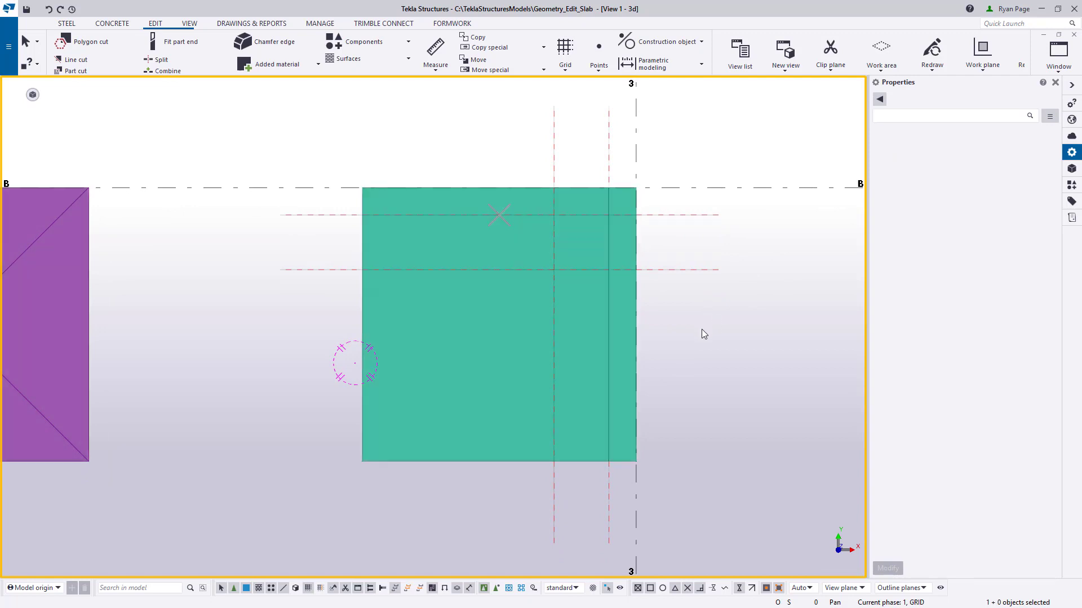
{"action": "middle_click_drag", "start_coordinate": [579, 349], "coordinate": [587, 246], "text": "ctrl"}
{"action": "key", "text": "ctrl+p"}
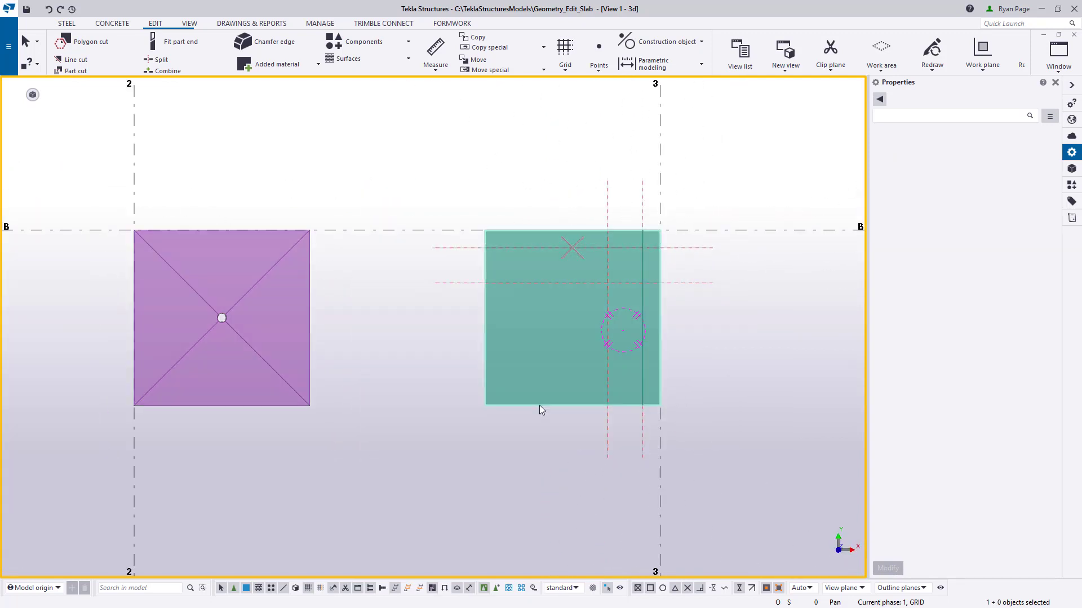
{"action": "left_click", "coordinate": [540, 405]}
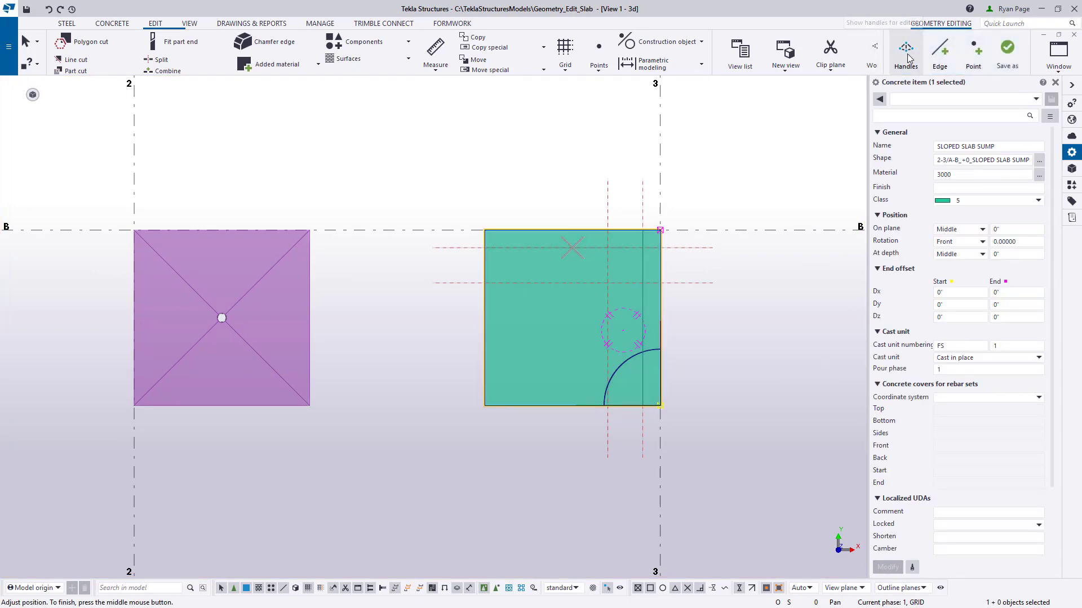
{"action": "left_click", "coordinate": [976, 59]}
{"action": "scroll", "coordinate": [701, 288], "scroll_direction": "up", "scroll_amount": 4}
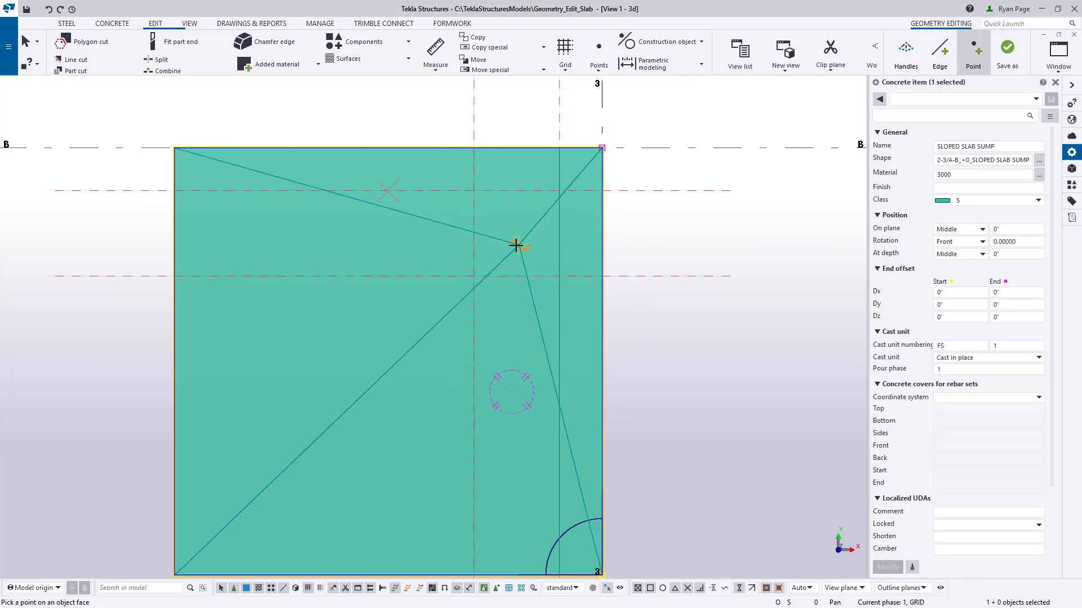
{"action": "left_click", "coordinate": [558, 190]}
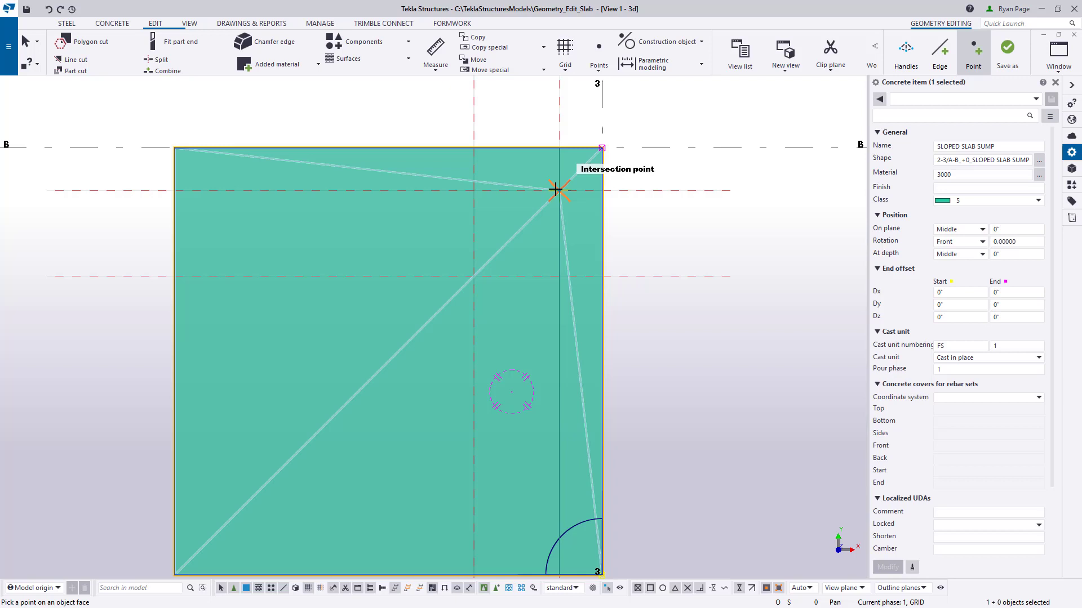
{"action": "left_click", "coordinate": [558, 275]}
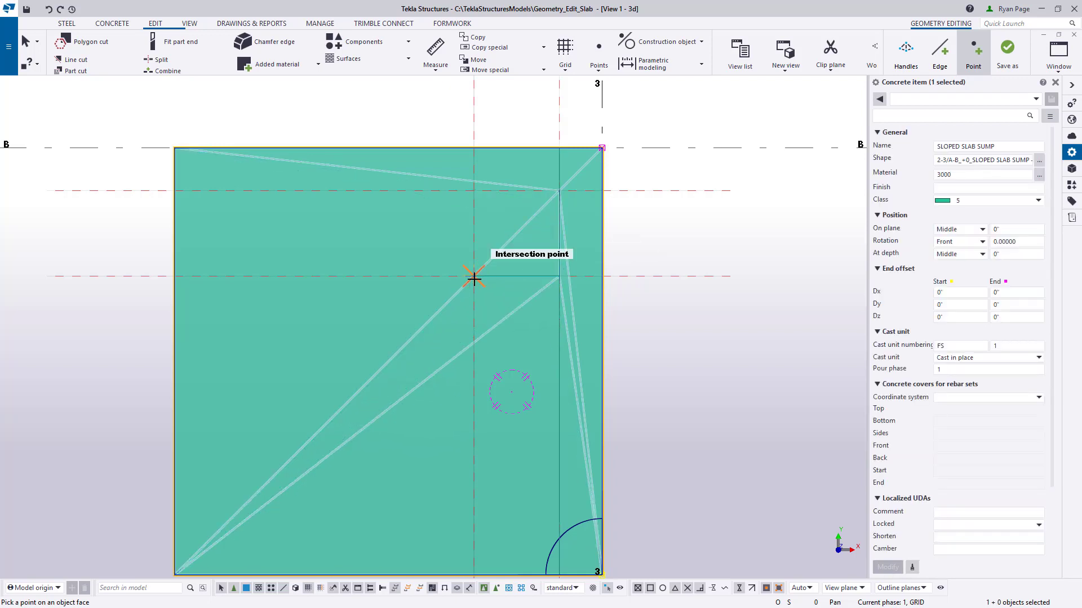
{"action": "left_click", "coordinate": [475, 276]}
{"action": "left_click", "coordinate": [474, 191]}
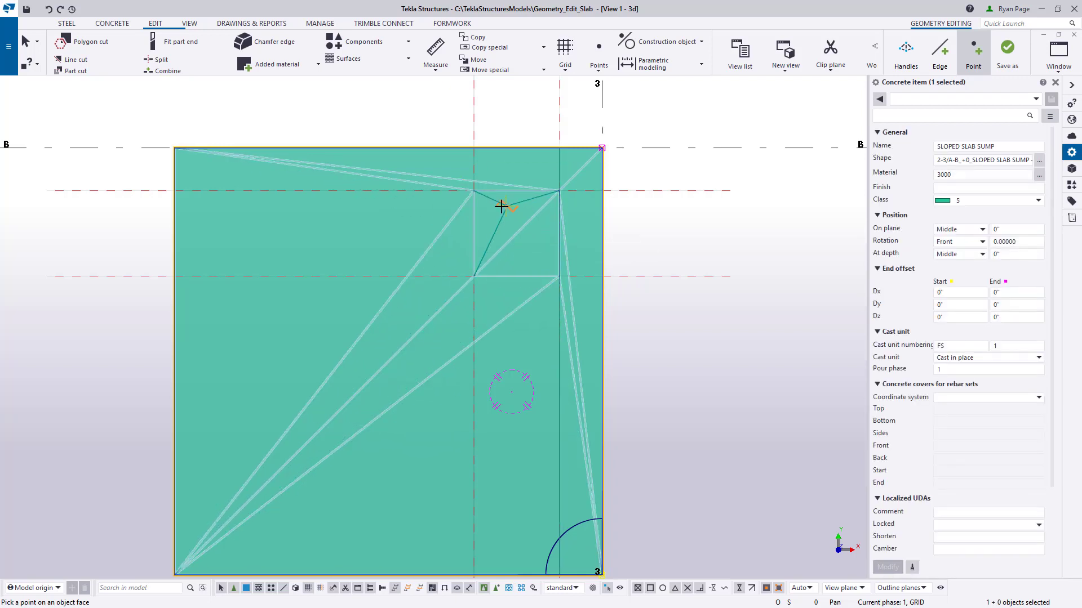
{"action": "right_click", "coordinate": [500, 209]}
{"action": "left_click", "coordinate": [536, 215]}
{"action": "mouse_move", "coordinate": [475, 336]}
{"action": "middle_mouse_down"}
{"action": "mouse_move", "coordinate": [507, 285]}
{"action": "mouse_move", "coordinate": [485, 319]}
{"action": "middle_mouse_up"}
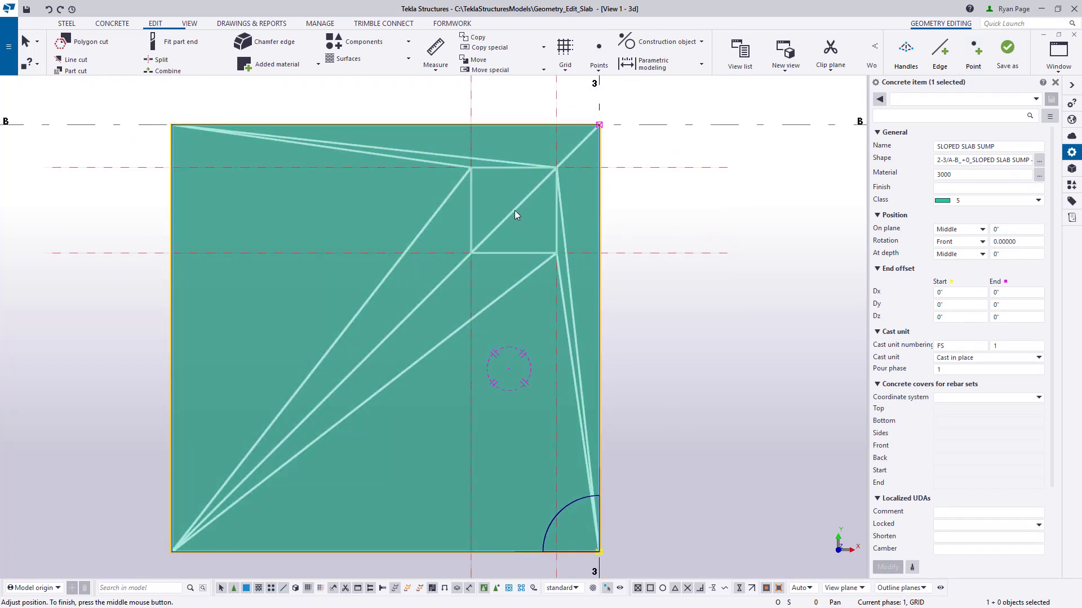
Step: Delete the diagonal edge inside the square so it becomes a single face
{"action": "left_click", "coordinate": [905, 54]}
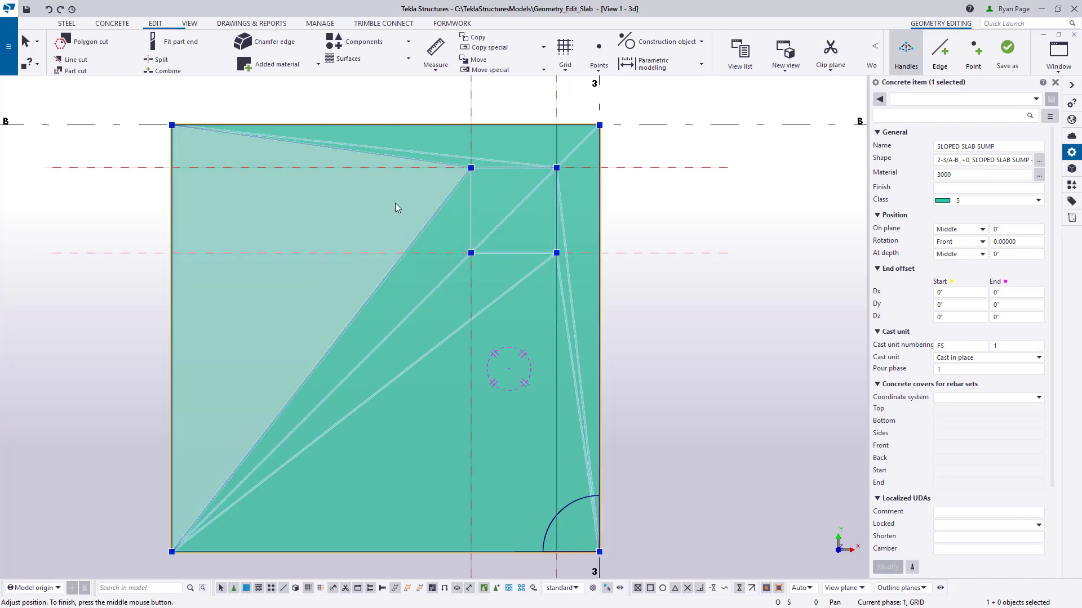
{"action": "left_click", "coordinate": [516, 208]}
{"action": "middle_click_drag", "start_coordinate": [522, 212], "coordinate": [507, 243]}
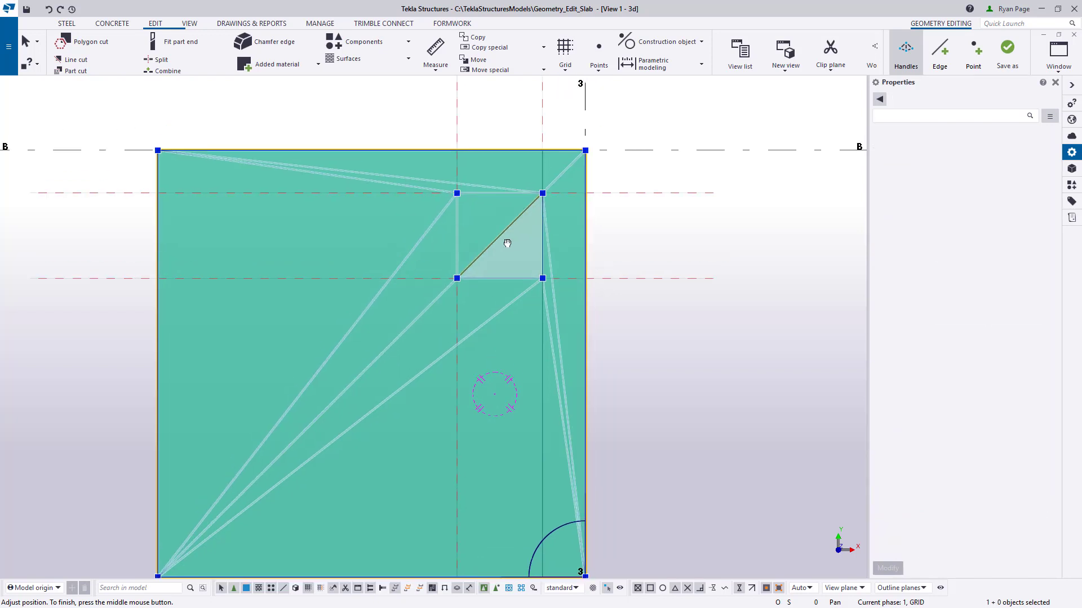
{"action": "scroll", "coordinate": [510, 247], "scroll_direction": "up", "scroll_amount": 3}
{"action": "key", "text": "Delete"}
{"action": "scroll", "coordinate": [511, 249], "scroll_direction": "down", "scroll_amount": 2}
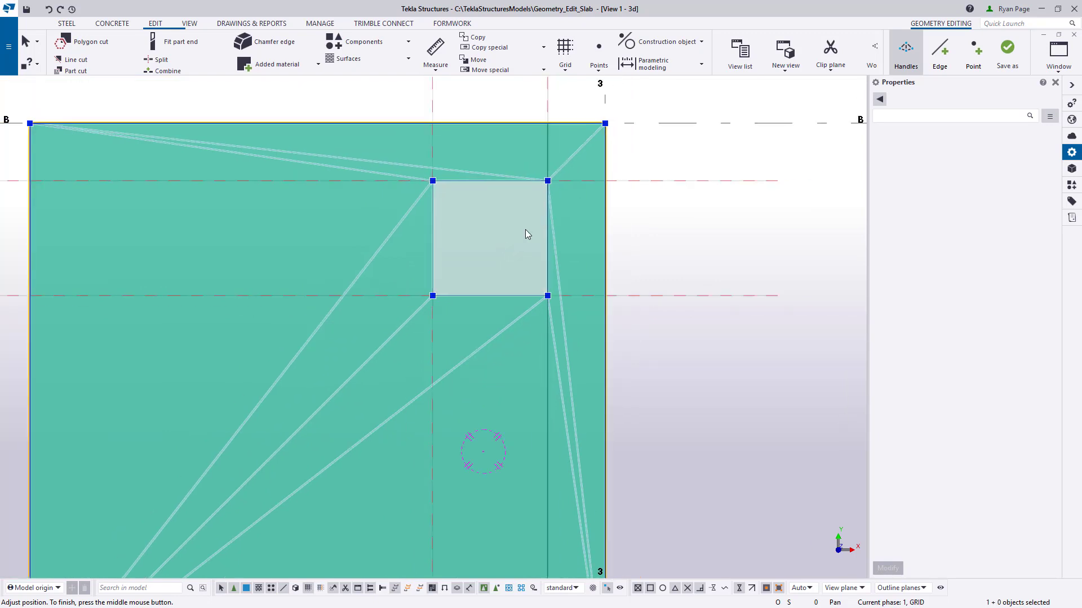
Step: Delete the lower-left diagonal and the edges from the left corners to merge the outer faces
{"action": "left_click", "coordinate": [559, 289]}
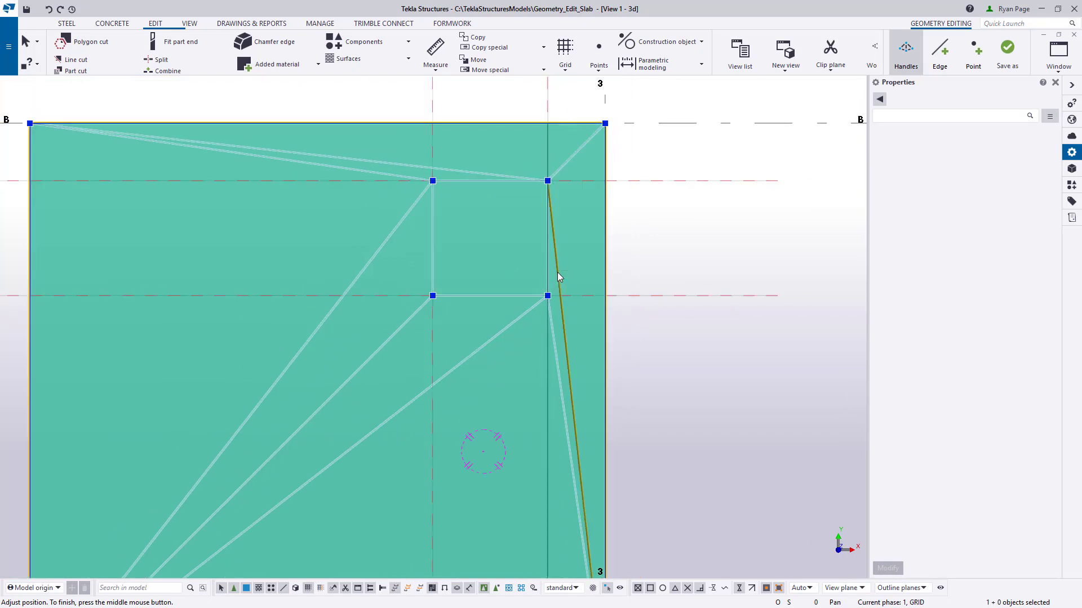
{"action": "scroll", "coordinate": [495, 211], "scroll_direction": "down", "scroll_amount": 2}
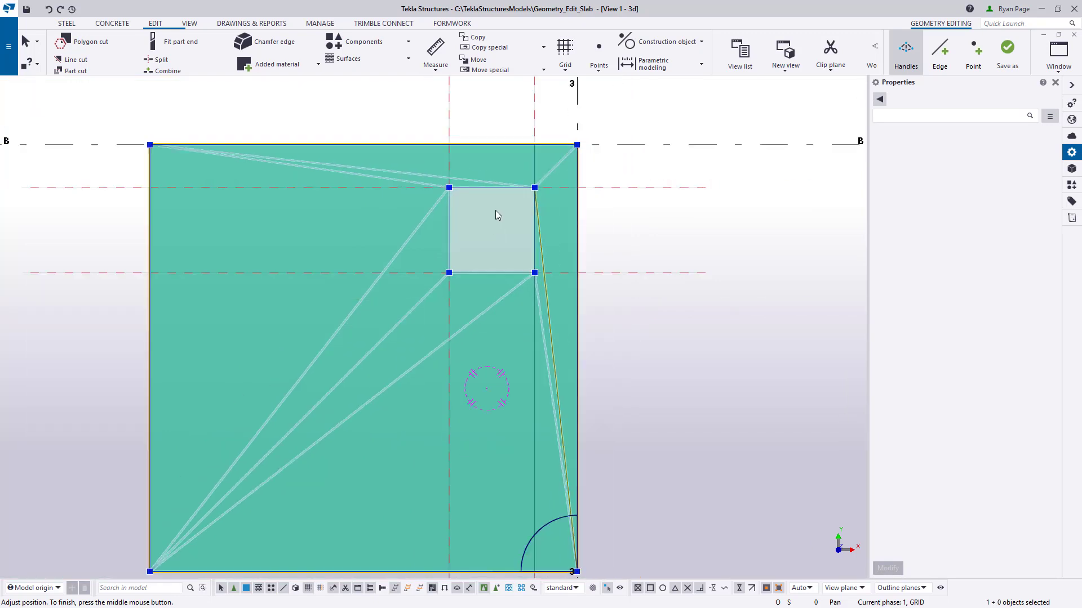
{"action": "left_click", "coordinate": [495, 305]}
{"action": "key", "text": "Delete"}
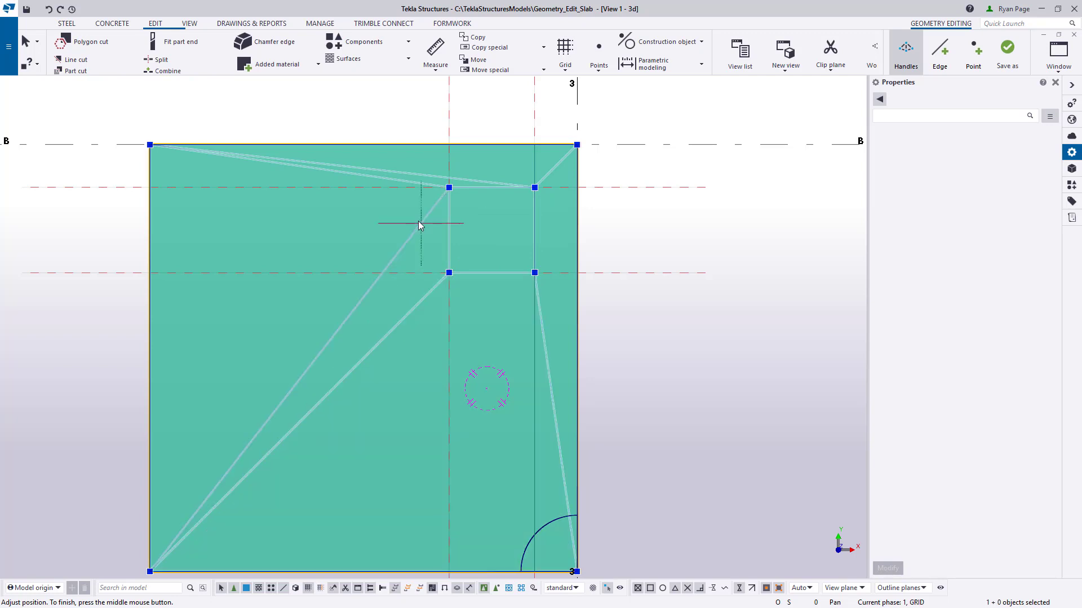
{"action": "left_click", "coordinate": [418, 221]}
{"action": "key", "text": "Delete"}
{"action": "left_click", "coordinate": [420, 177]}
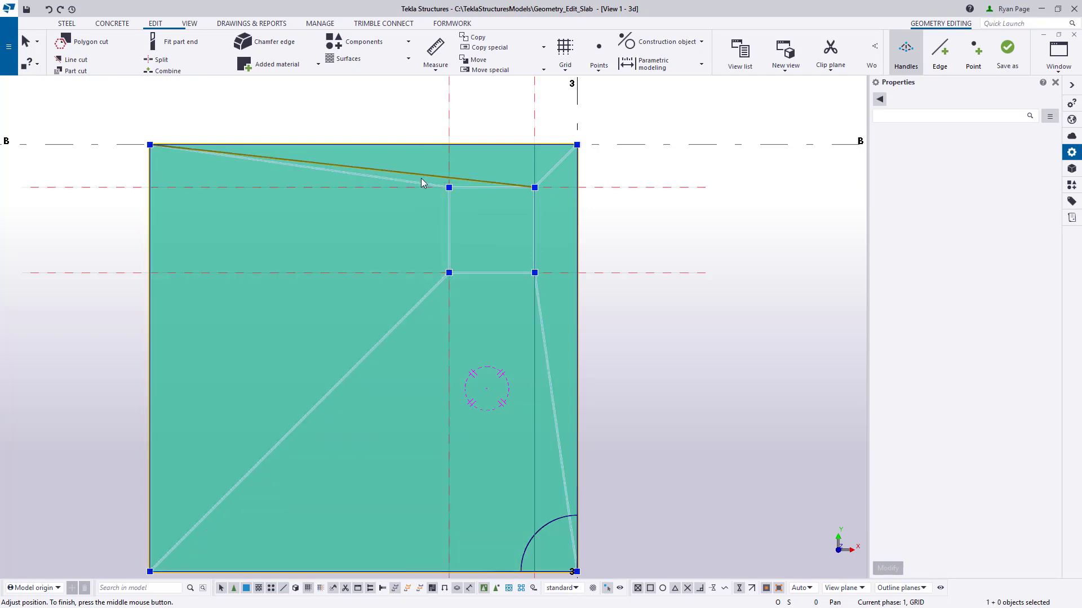
{"action": "key", "text": "Delete"}
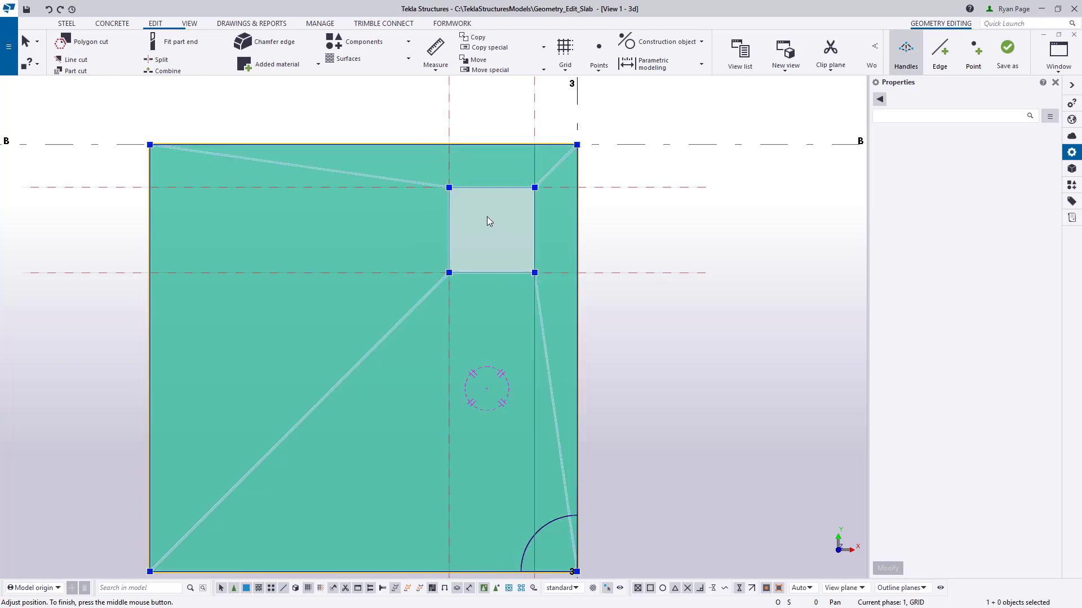
Step: Drag the square face downward in 3D so the slab slopes into a recessed sump pit
{"action": "middle_click_drag", "start_coordinate": [486, 216], "coordinate": [472, 227]}
{"action": "key", "text": "ctrl+p"}
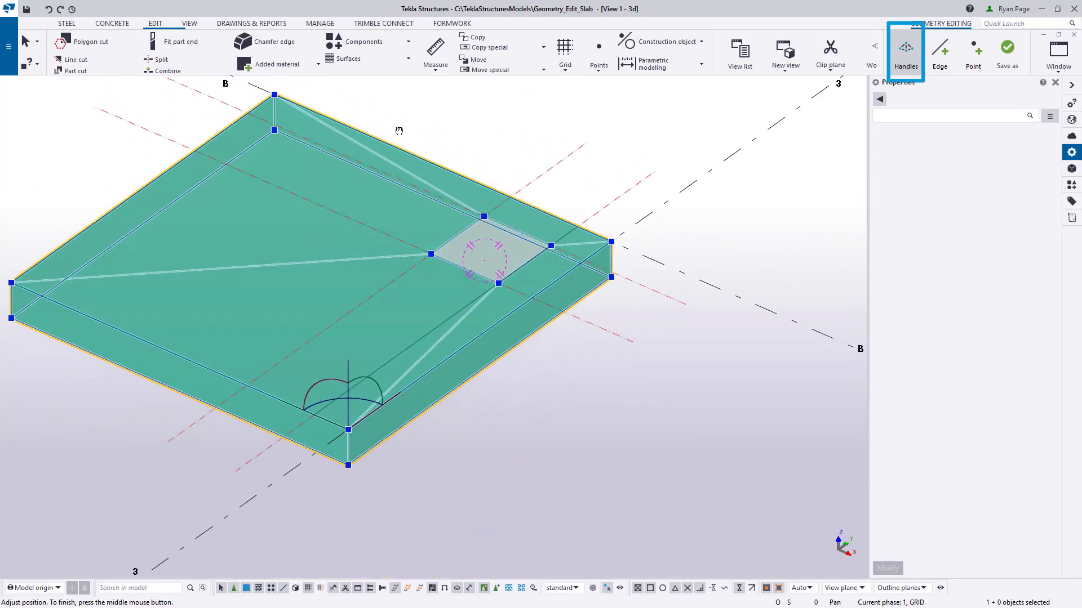
{"action": "scroll", "coordinate": [476, 236], "scroll_direction": "up", "scroll_amount": 4}
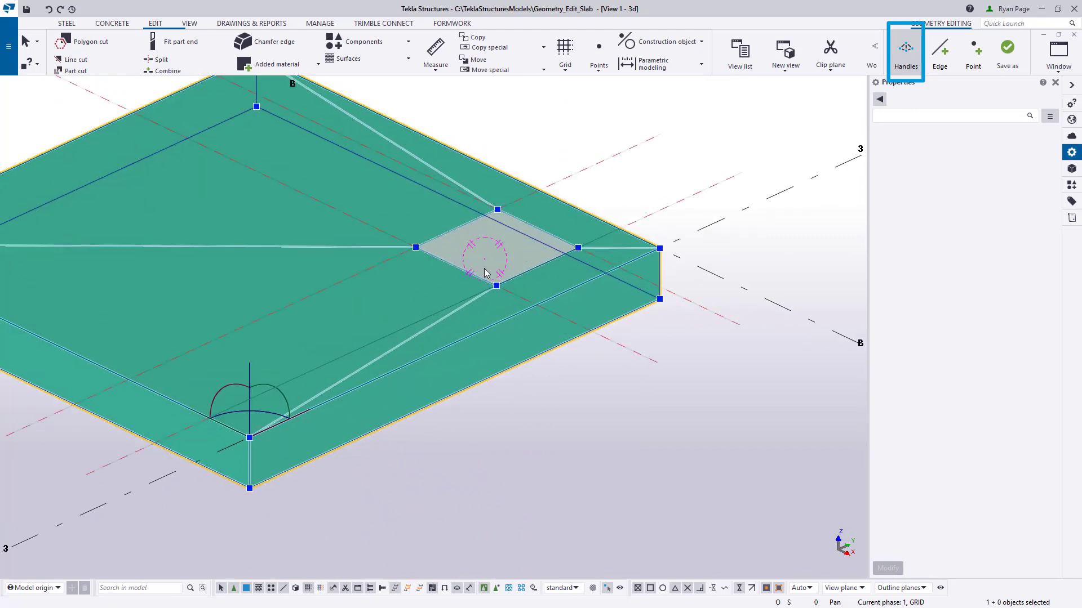
{"action": "middle_click_drag", "start_coordinate": [476, 236], "coordinate": [498, 235]}
{"action": "scroll", "coordinate": [498, 235], "scroll_direction": "up", "scroll_amount": 4}
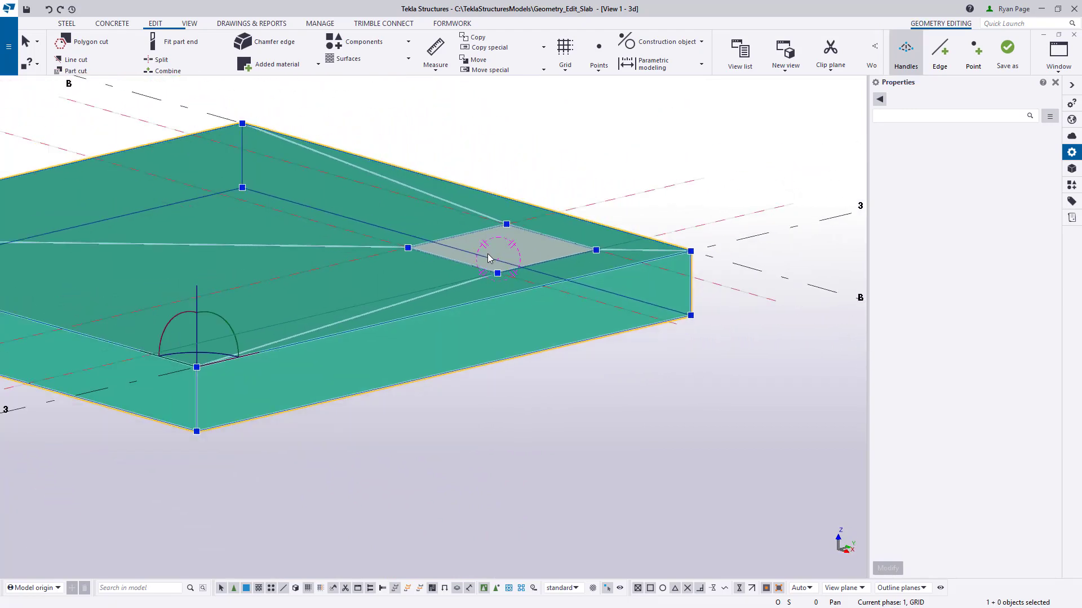
{"action": "scroll", "coordinate": [511, 236], "scroll_direction": "up", "scroll_amount": 1}
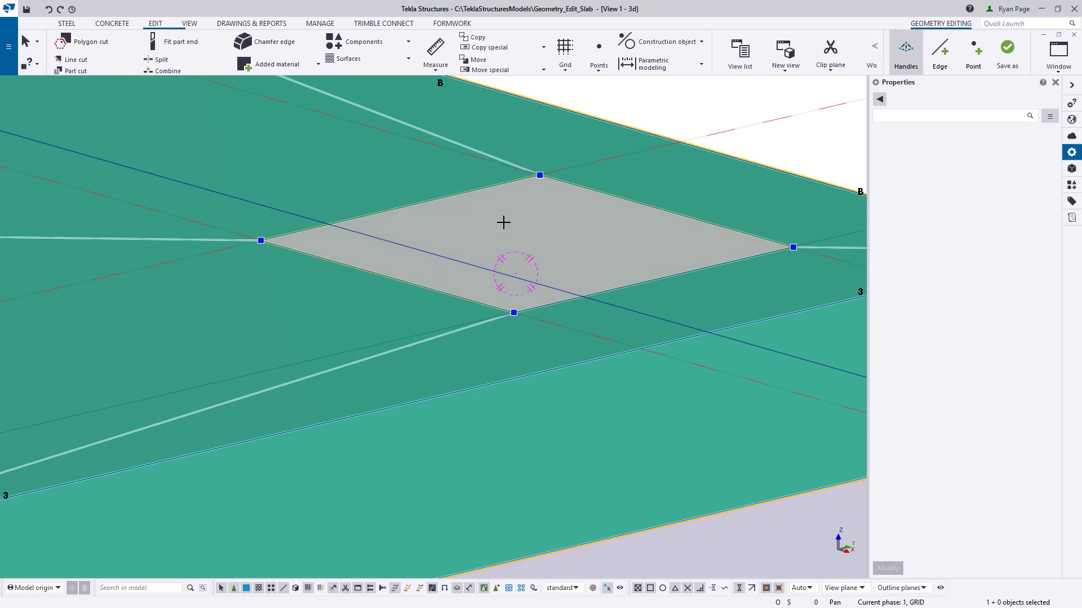
{"action": "left_click_drag", "start_coordinate": [502, 221], "coordinate": [507, 242]}
{"action": "middle_click_drag", "start_coordinate": [507, 242], "coordinate": [527, 273], "text": "ctrl"}
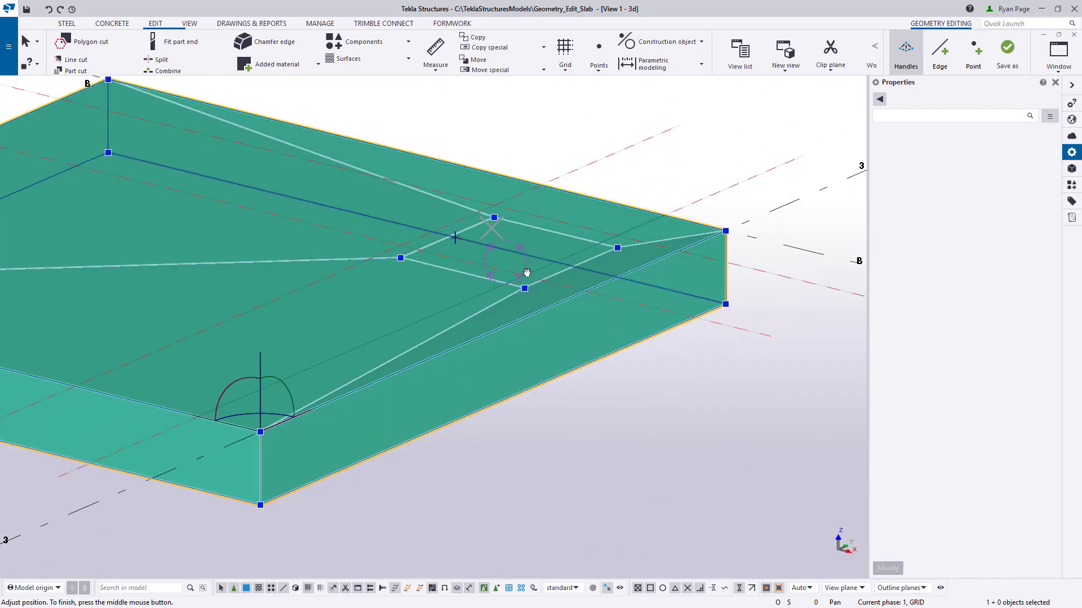
{"action": "scroll", "coordinate": [527, 272], "scroll_direction": "down", "scroll_amount": 3}
{"action": "middle_click_drag", "start_coordinate": [482, 244], "coordinate": [576, 299], "text": "ctrl"}
{"action": "scroll", "coordinate": [580, 303], "scroll_direction": "up", "scroll_amount": 3}
Step: Delete the two dashed construction lines from the plan view
{"action": "key", "text": "ctrl+p"}
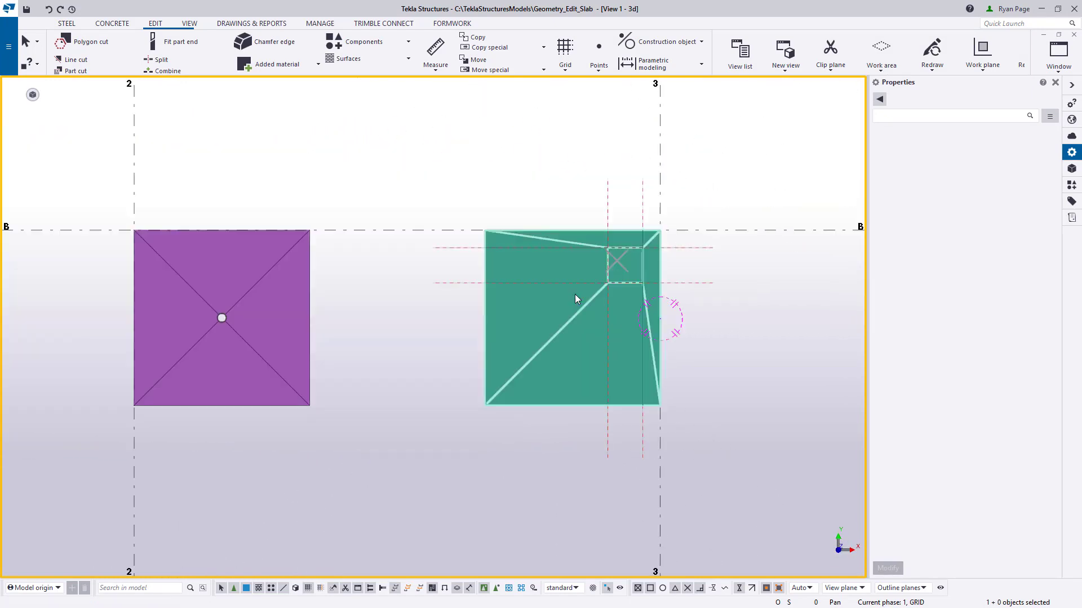
{"action": "left_click_drag", "start_coordinate": [713, 252], "coordinate": [712, 250]}
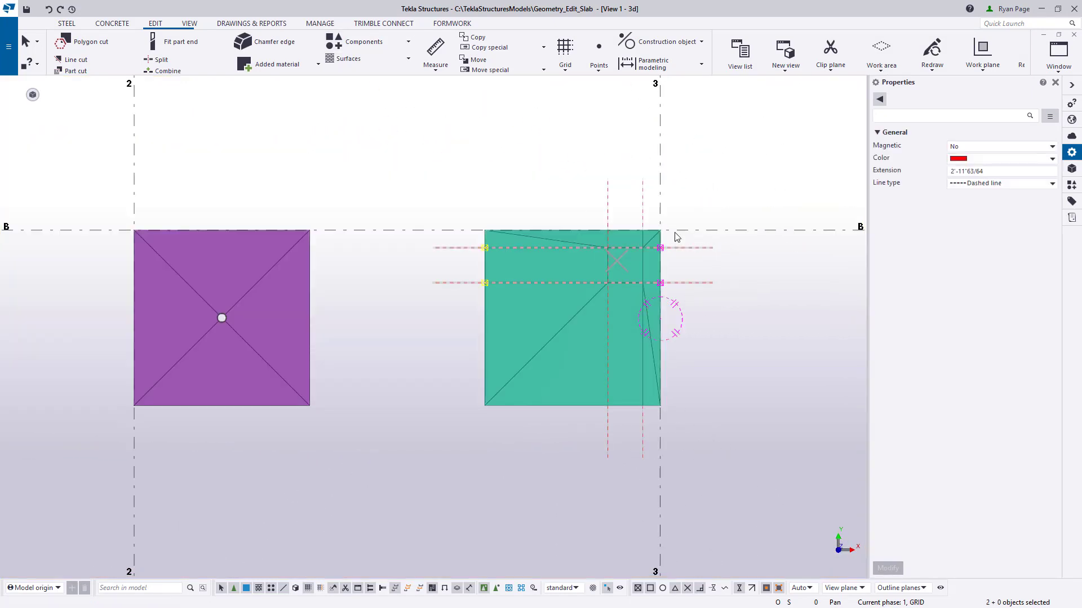
{"action": "key", "text": "Delete"}
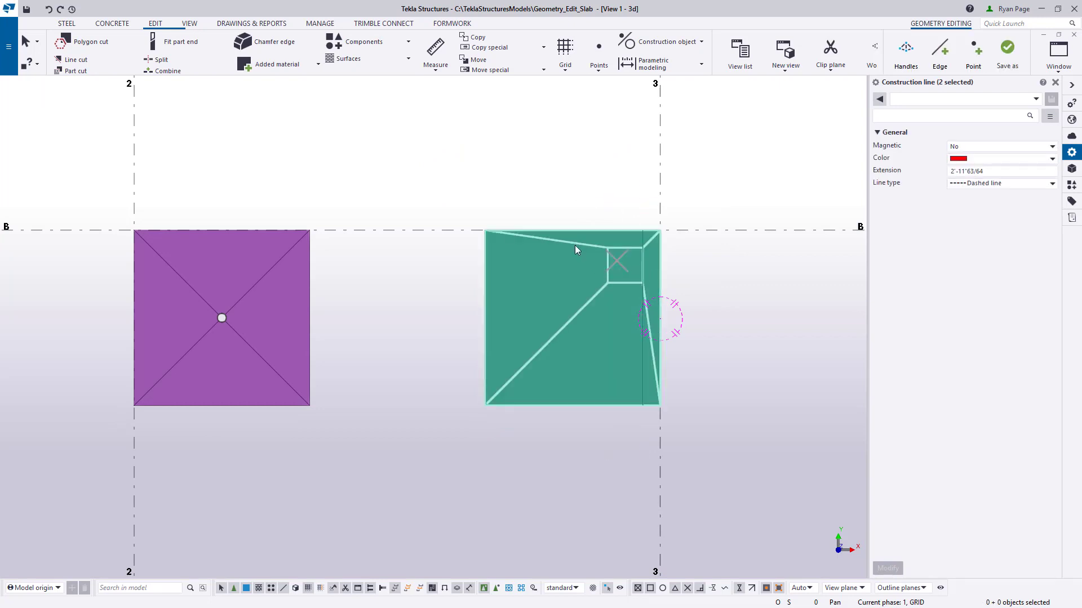
Step: Save the slab's edited geometry as its current shape, SLOPED_SLAB_SUMP
{"action": "left_click", "coordinate": [574, 245]}
{"action": "left_click", "coordinate": [1004, 48]}
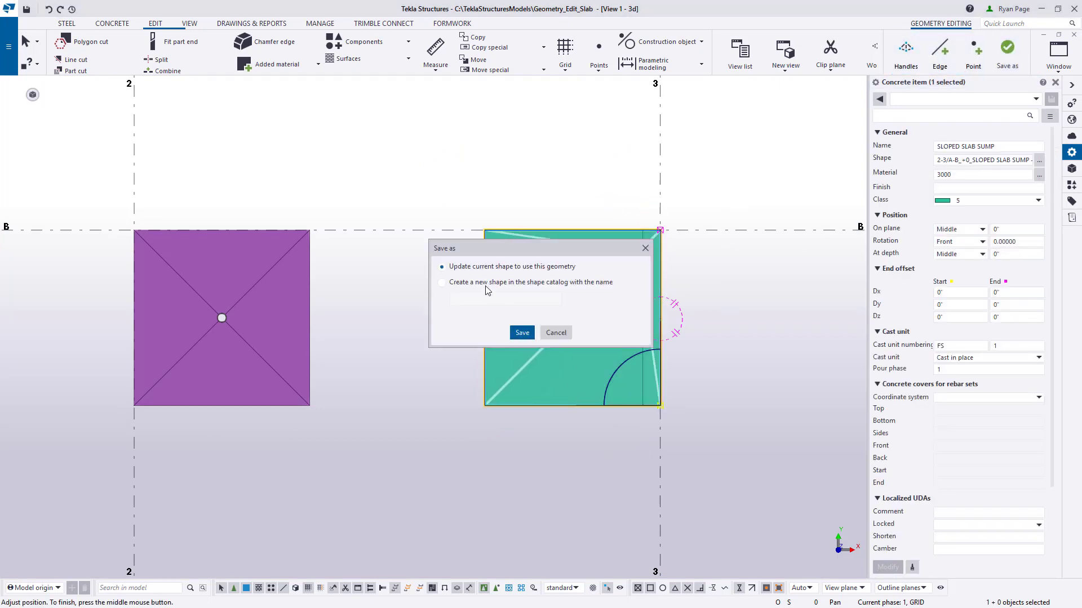
{"action": "left_click", "coordinate": [515, 341]}
Step: Cut a square polygon through the teal slab along the sump square's four corners
{"action": "middle_click_drag", "start_coordinate": [602, 442], "coordinate": [527, 430]}
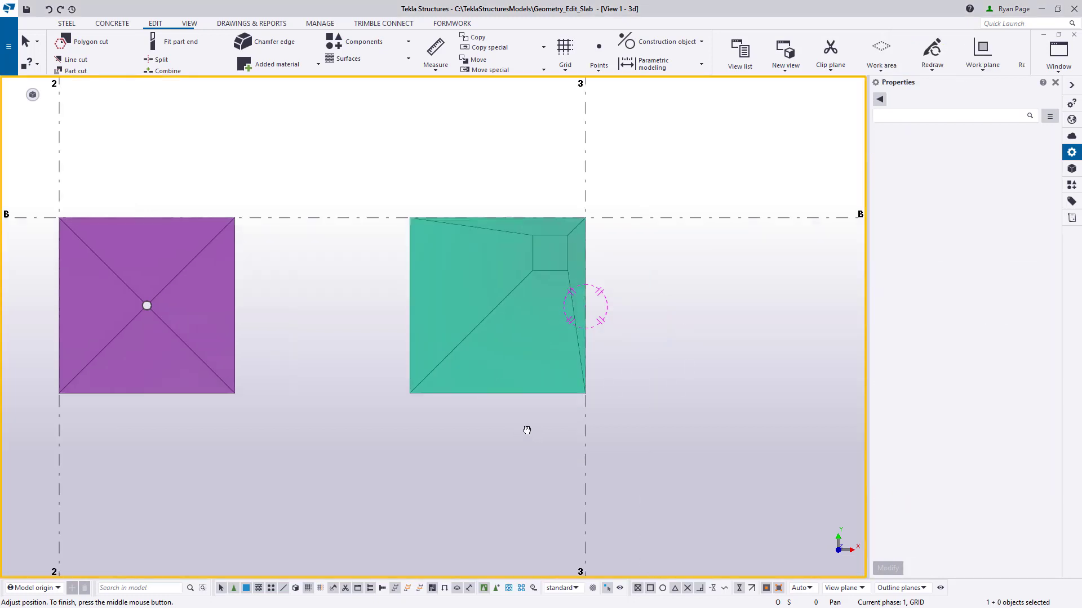
{"action": "scroll", "coordinate": [620, 372], "scroll_direction": "up", "scroll_amount": 2}
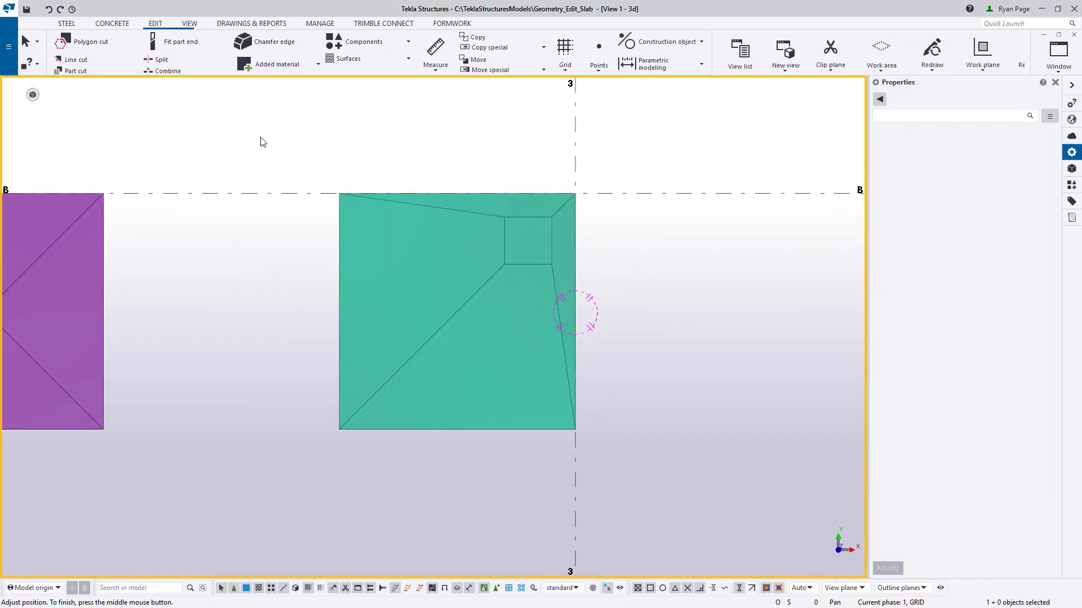
{"action": "left_click", "coordinate": [97, 45]}
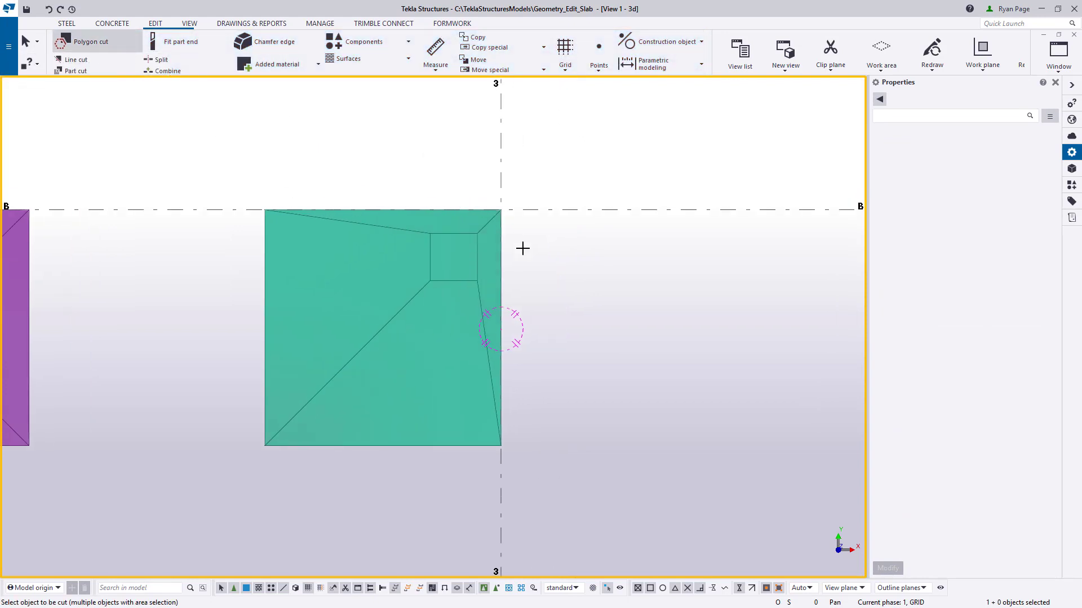
{"action": "scroll", "coordinate": [521, 246], "scroll_direction": "up", "scroll_amount": 2}
{"action": "left_click", "coordinate": [393, 252]}
{"action": "left_click", "coordinate": [362, 217]}
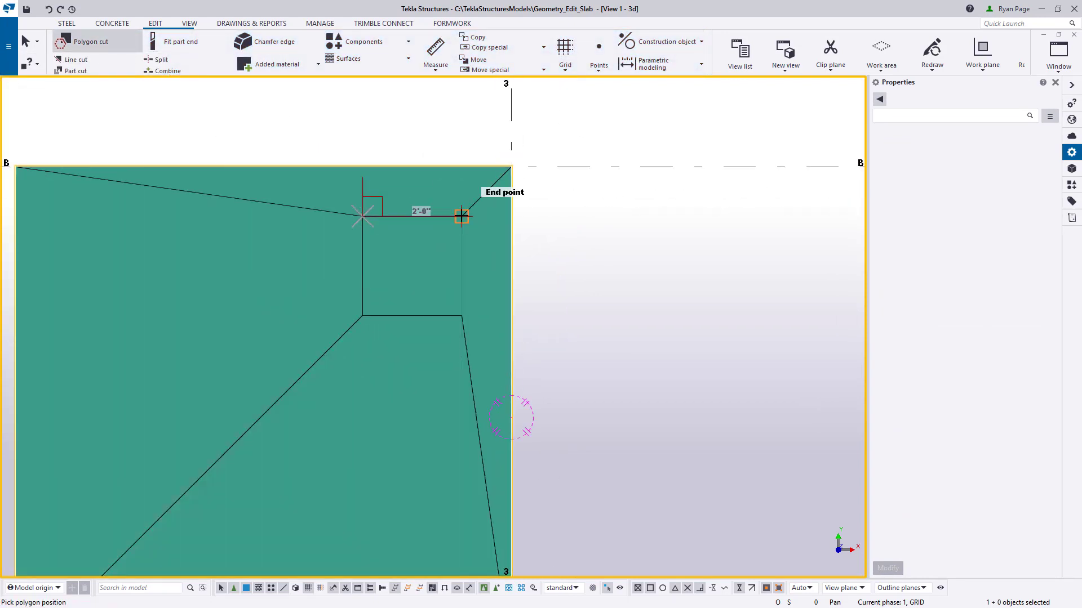
{"action": "left_click", "coordinate": [461, 220]}
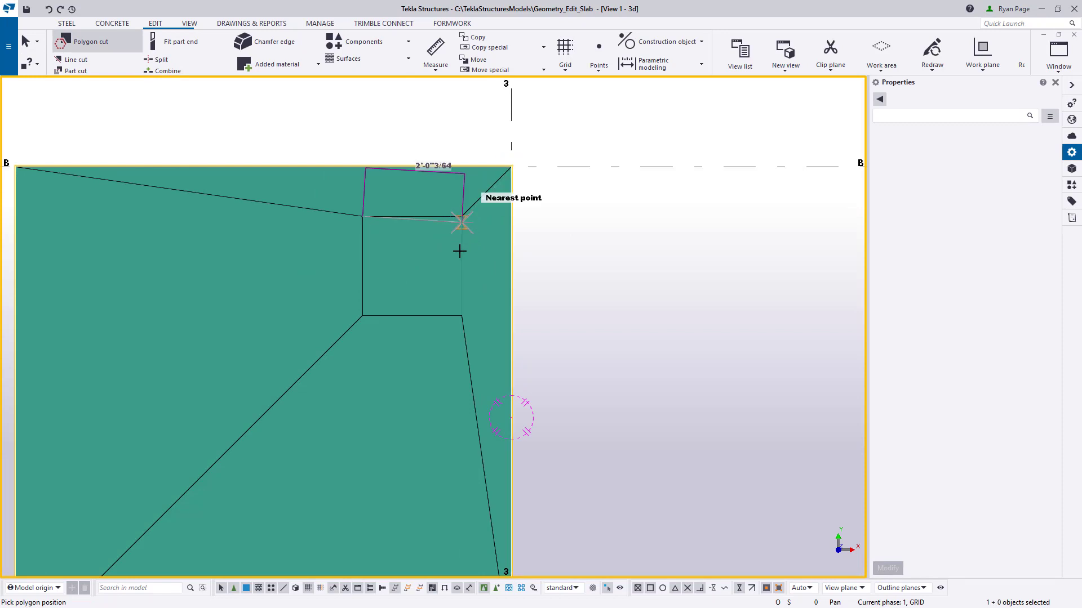
{"action": "left_click", "coordinate": [461, 314]}
{"action": "left_click", "coordinate": [362, 315]}
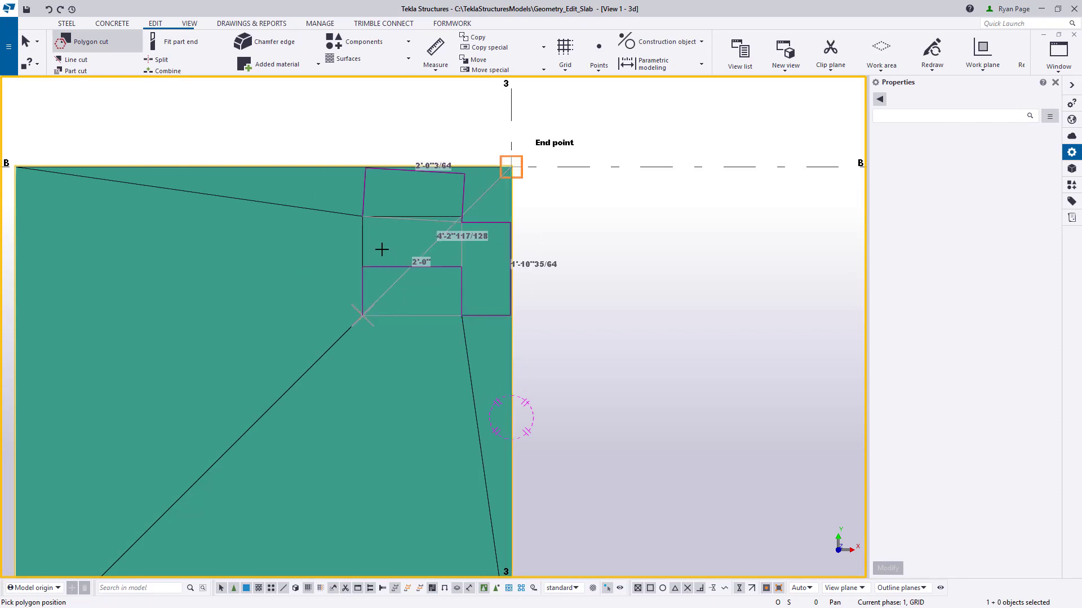
{"action": "middle_click", "coordinate": [382, 249]}
Step: End the polygon cut command, check the new square cut, and switch to the 3D view
{"action": "right_click", "coordinate": [418, 257]}
{"action": "left_click", "coordinate": [451, 266]}
{"action": "left_click", "coordinate": [460, 240]}
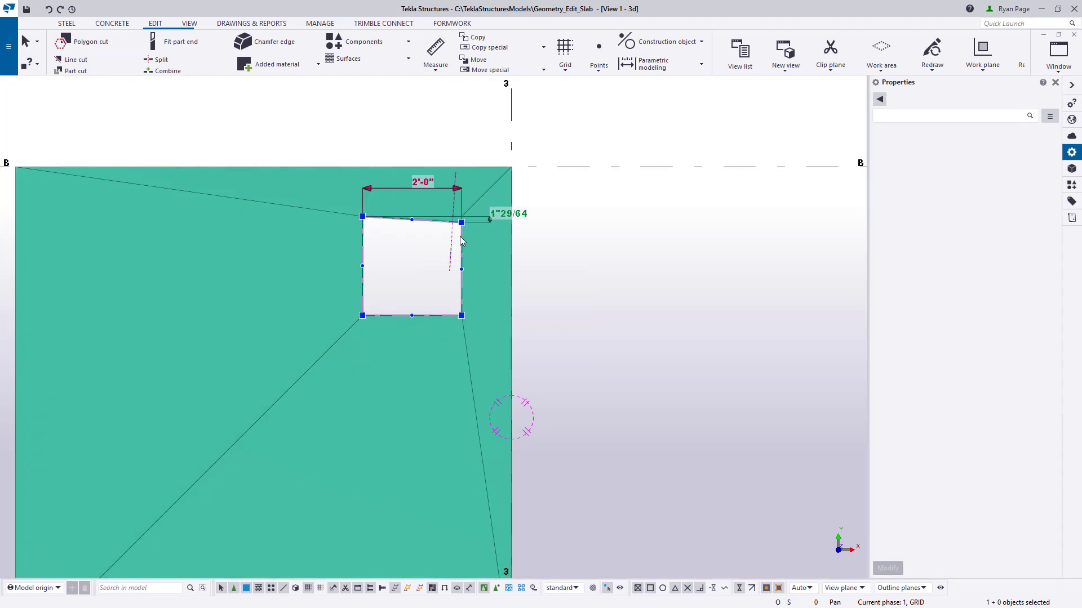
{"action": "scroll", "coordinate": [461, 228], "scroll_direction": "up", "scroll_amount": 1}
{"action": "left_click", "coordinate": [463, 215]}
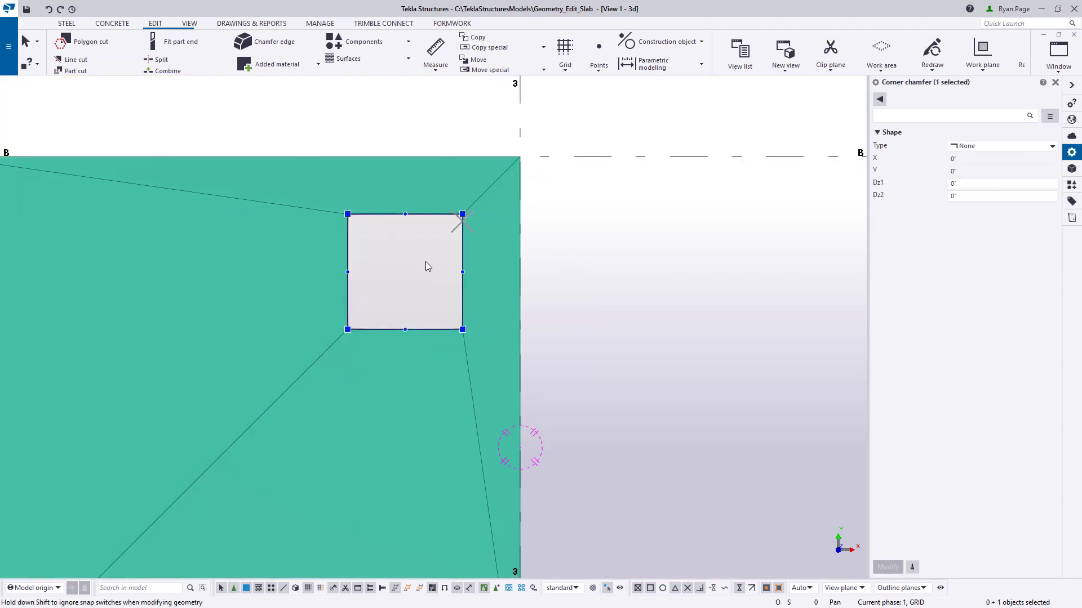
{"action": "left_click", "coordinate": [445, 311]}
{"action": "key", "text": "Escape"}
{"action": "key", "text": "ctrl+p"}
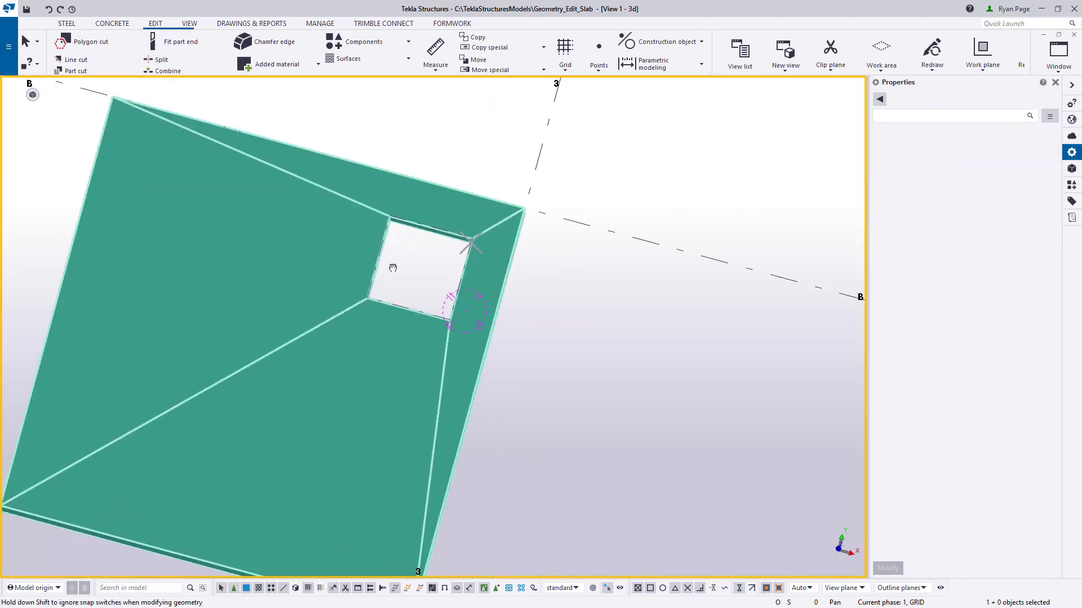
{"action": "scroll", "coordinate": [460, 281], "scroll_direction": "up", "scroll_amount": 5}
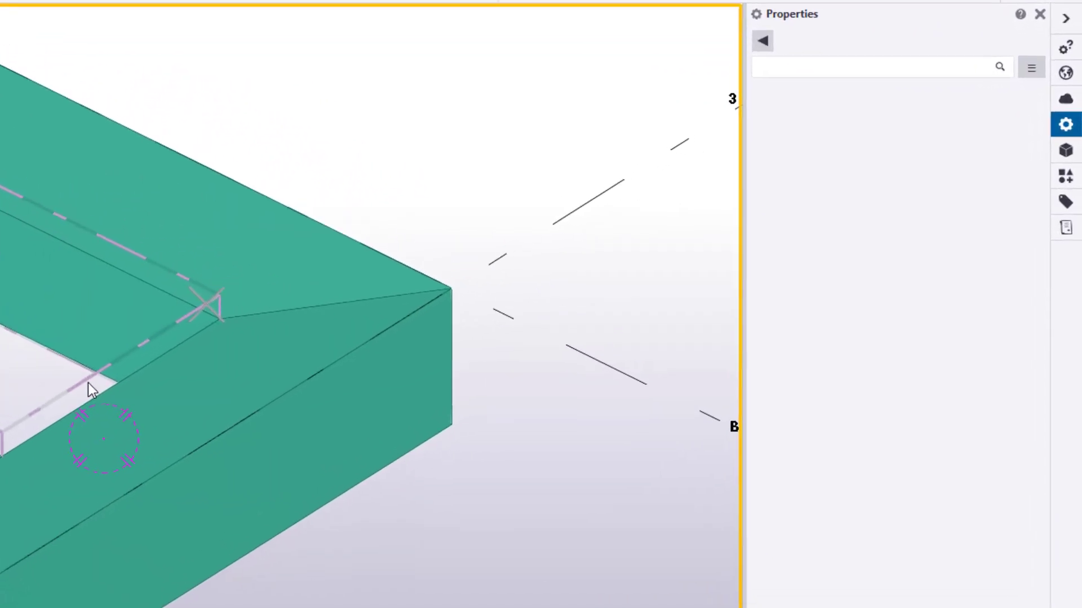
Step: Give the square cut profile BL4" and an at-depth offset of 2 to form a shallow pocket
{"action": "left_click", "coordinate": [465, 302]}
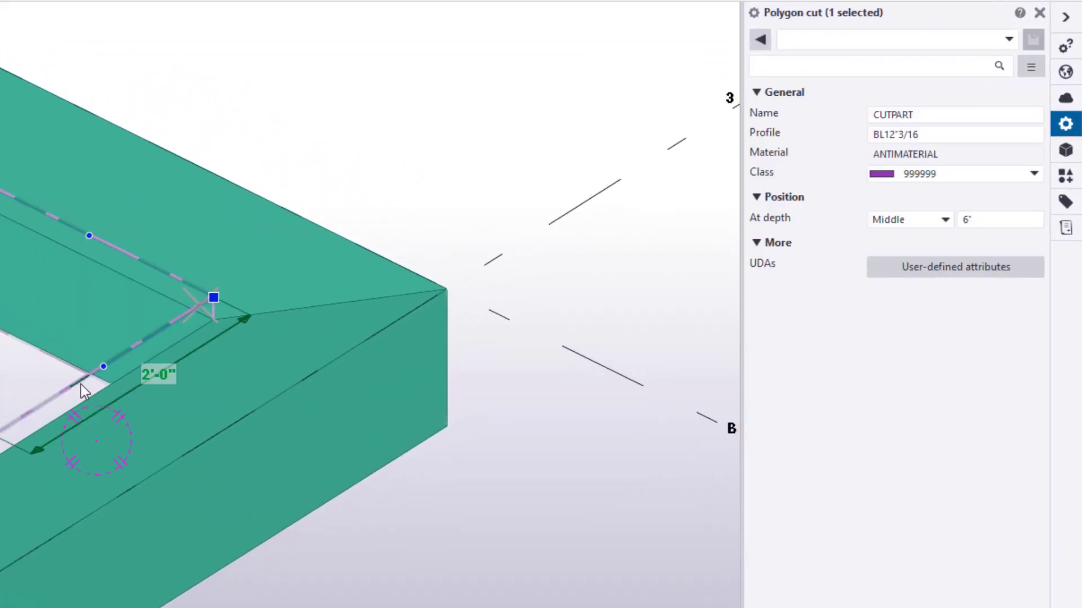
{"action": "left_click", "coordinate": [980, 138]}
{"action": "type", "text": "BL4"}
{"action": "key", "text": "Return"}
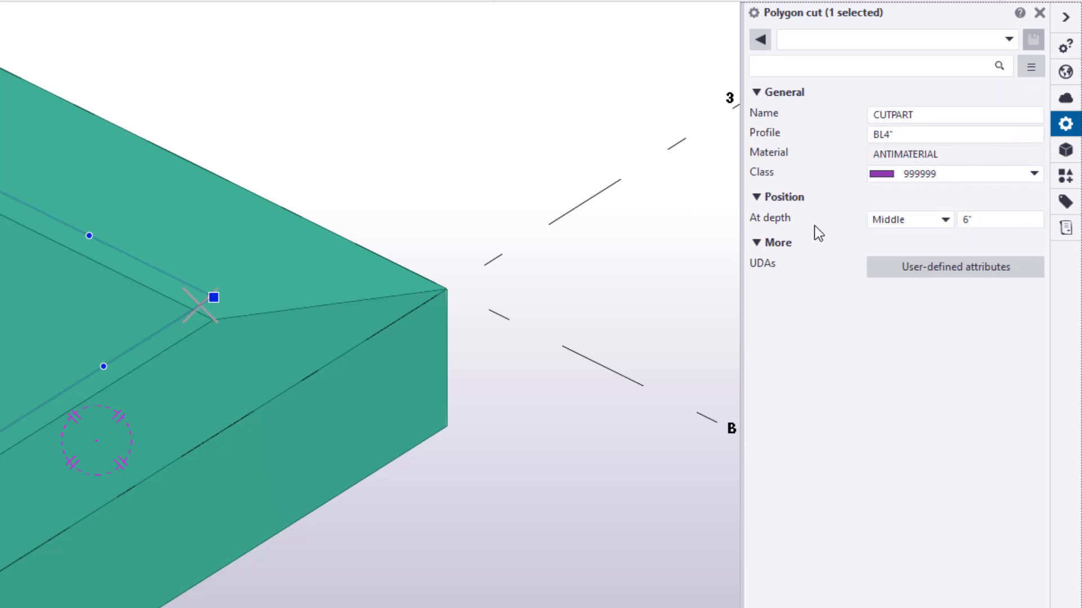
{"action": "left_click", "coordinate": [974, 219]}
{"action": "type", "text": "2"}
{"action": "key", "text": "Return"}
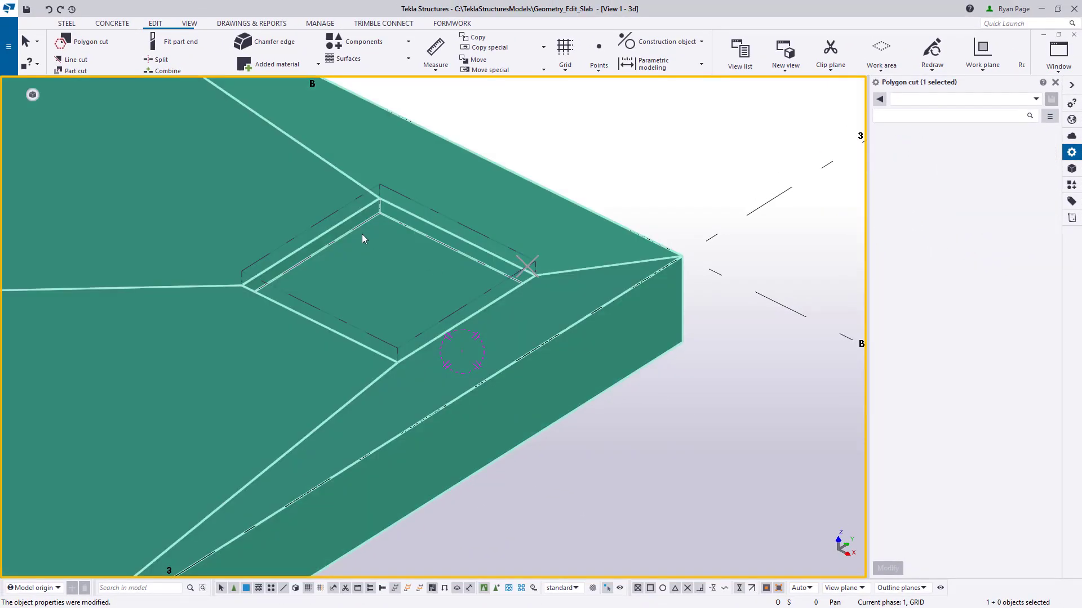
Step: Measure the distance from the recess's top corner down to its bottom, showing 2"
{"action": "scroll", "coordinate": [394, 242], "scroll_direction": "up", "scroll_amount": 4}
{"action": "middle_click_drag", "start_coordinate": [449, 258], "coordinate": [437, 194]}
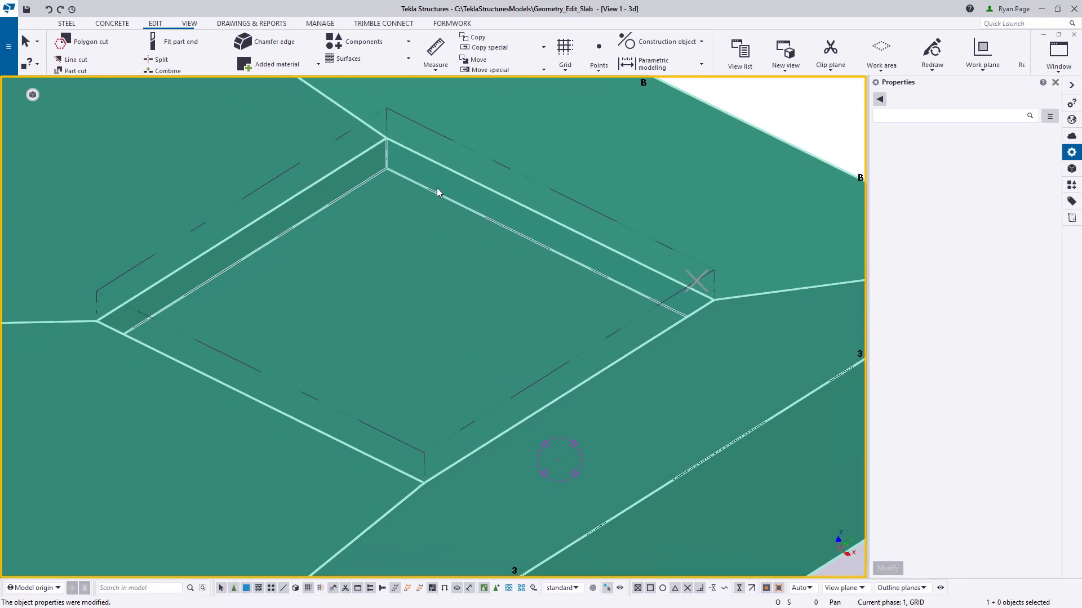
{"action": "left_click", "coordinate": [435, 69]}
{"action": "left_click", "coordinate": [401, 87]}
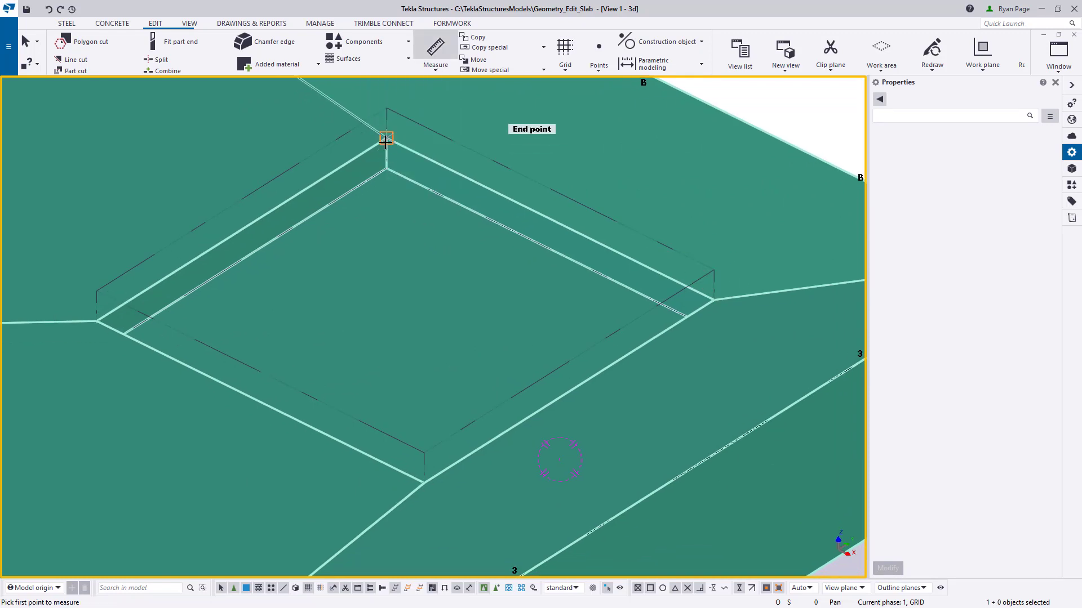
{"action": "left_click", "coordinate": [387, 169]}
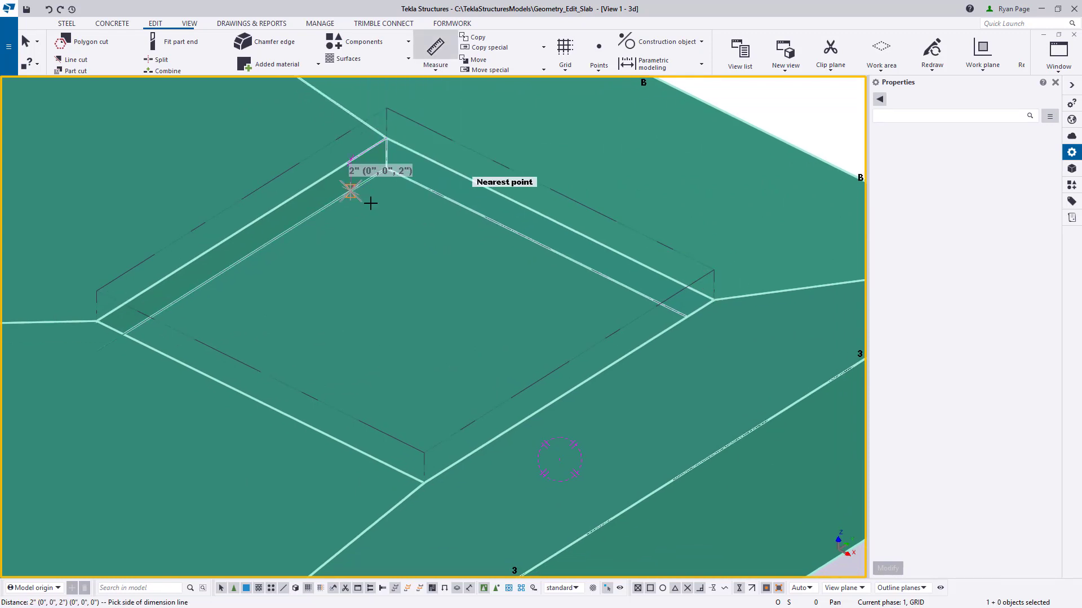